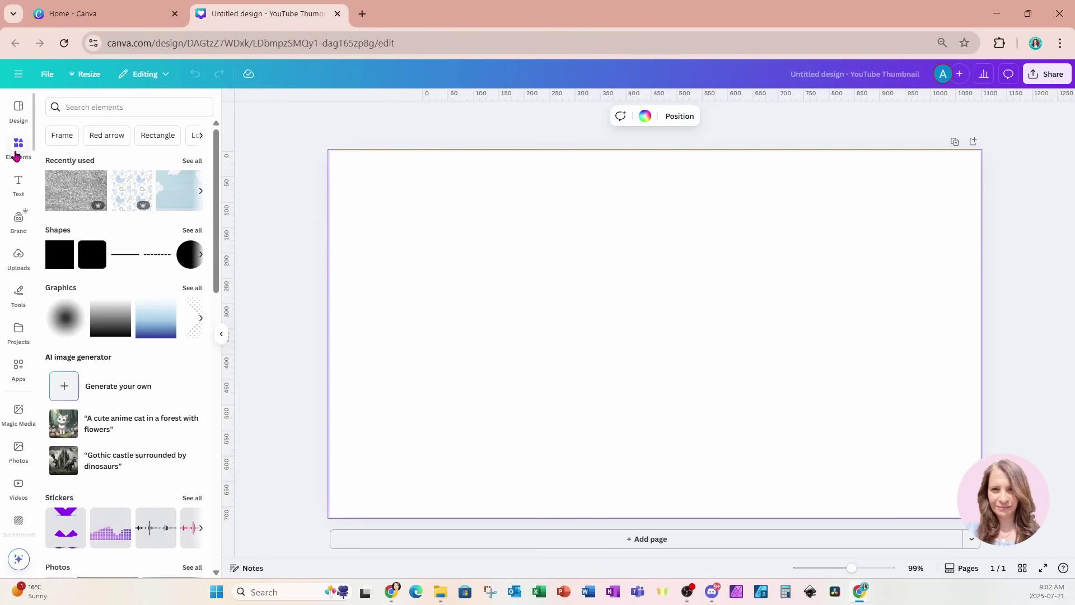
Switch the left sidebar to the Elements library so graphics can be searched
left_click(76, 112)
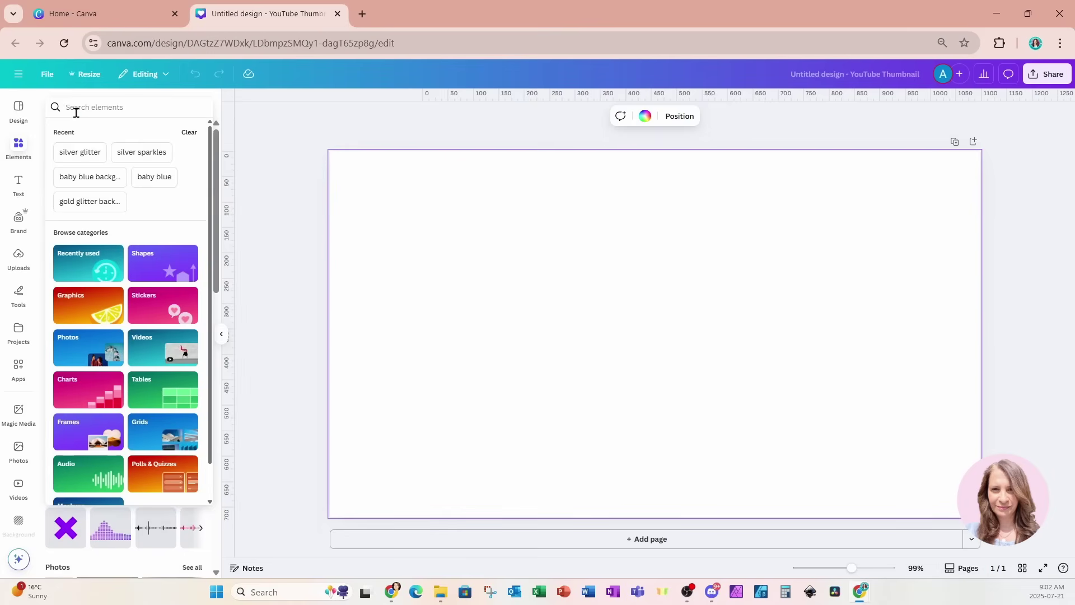
Search 'bow' graphics, filter to Free only, and add the light-pink bow to the page
type("bow")
key("Return")
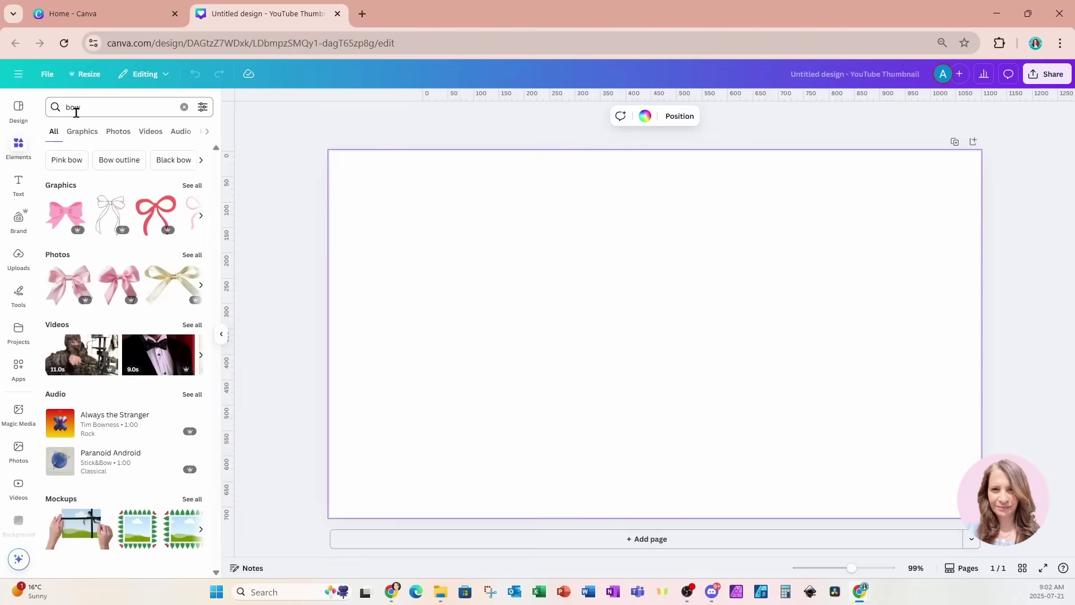
left_click(190, 186)
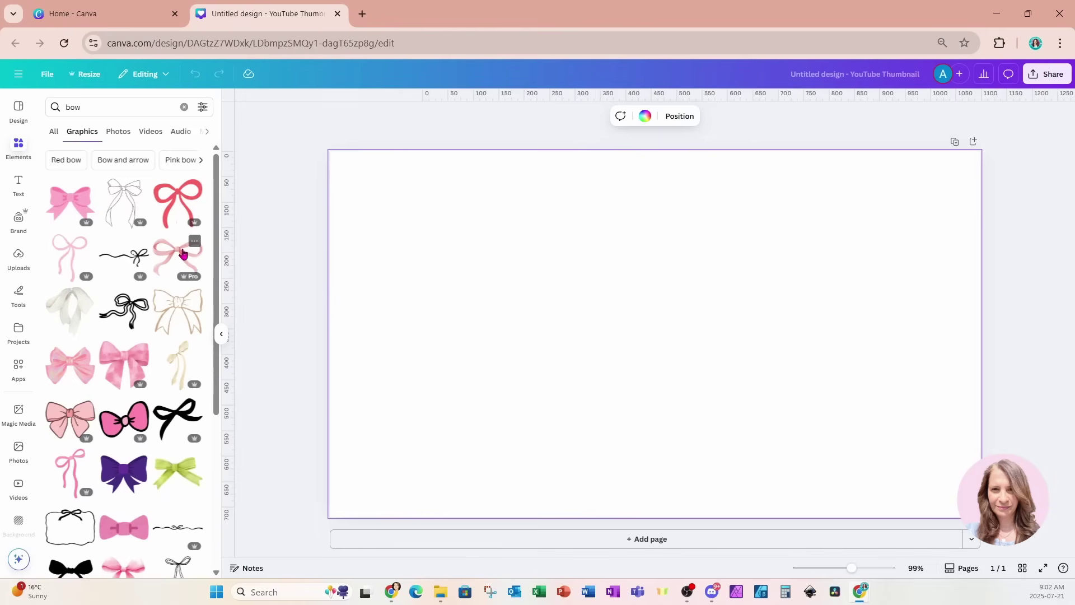
left_click(202, 107)
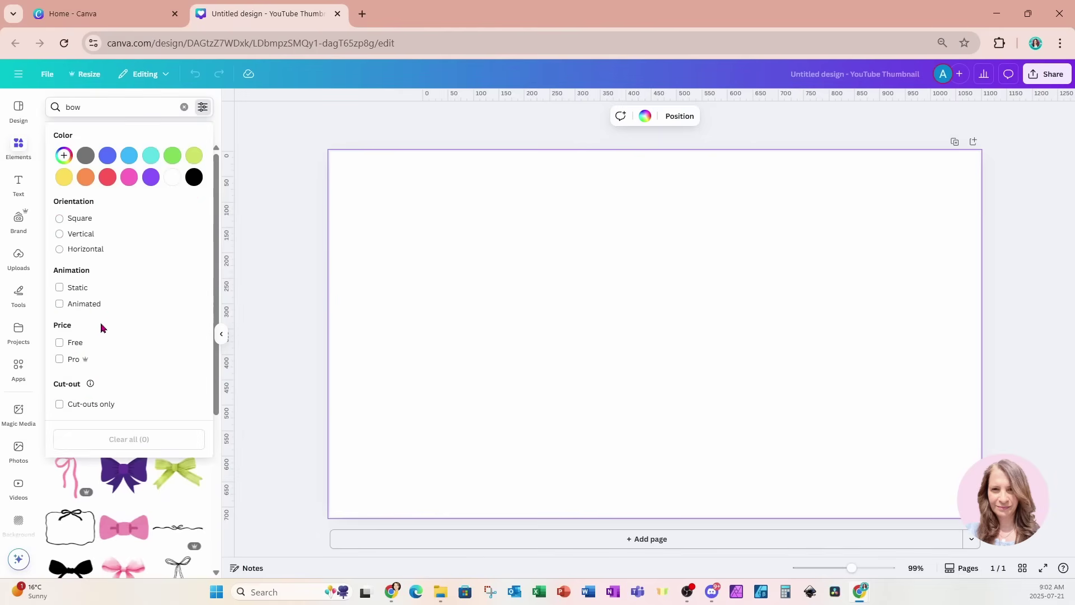
left_click(60, 343)
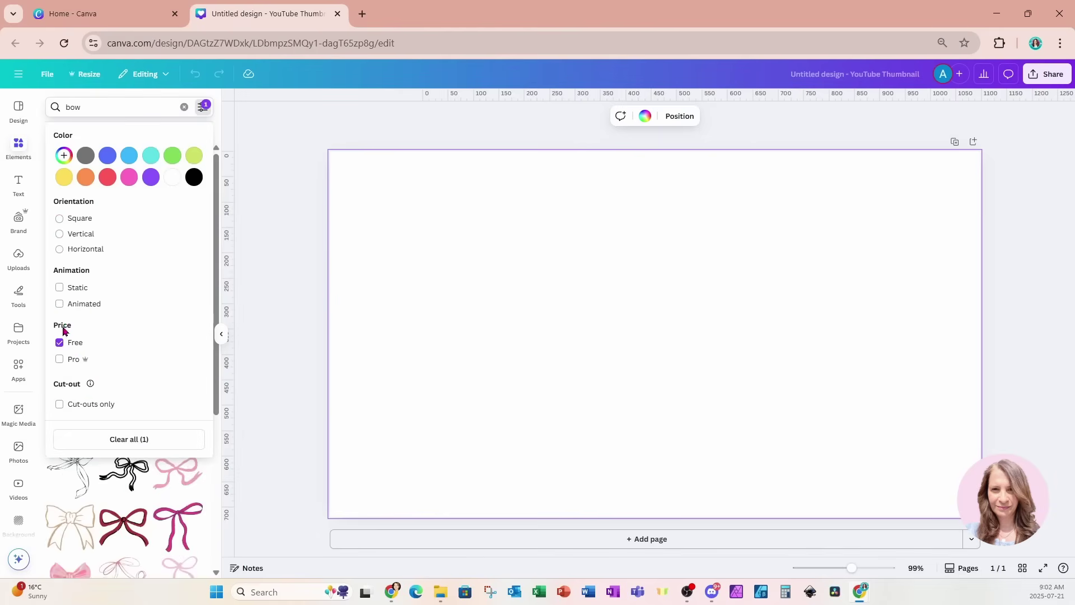
left_click(252, 320)
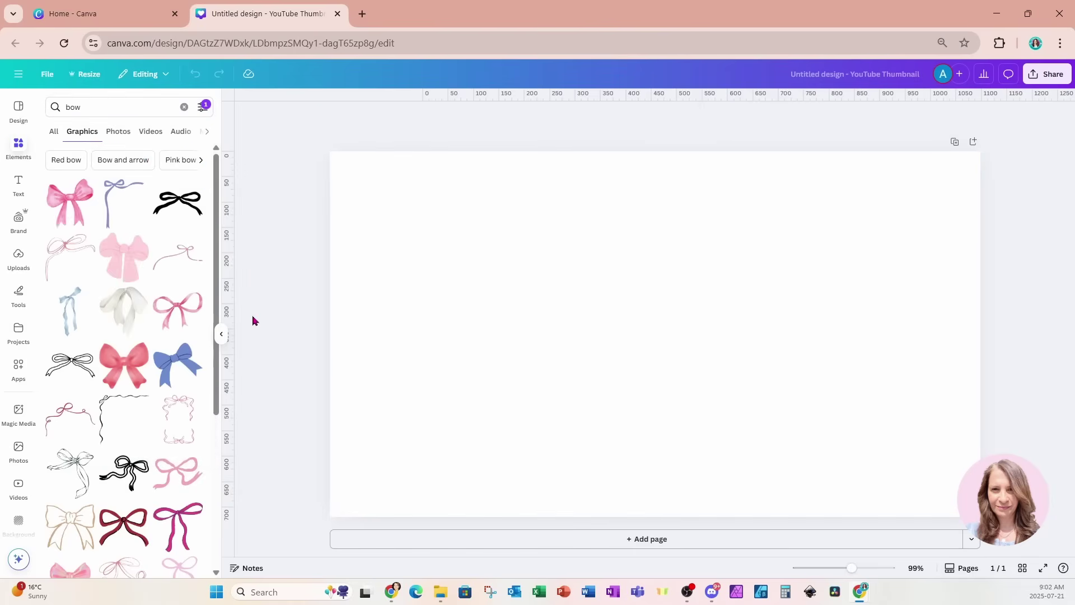
left_click(122, 262)
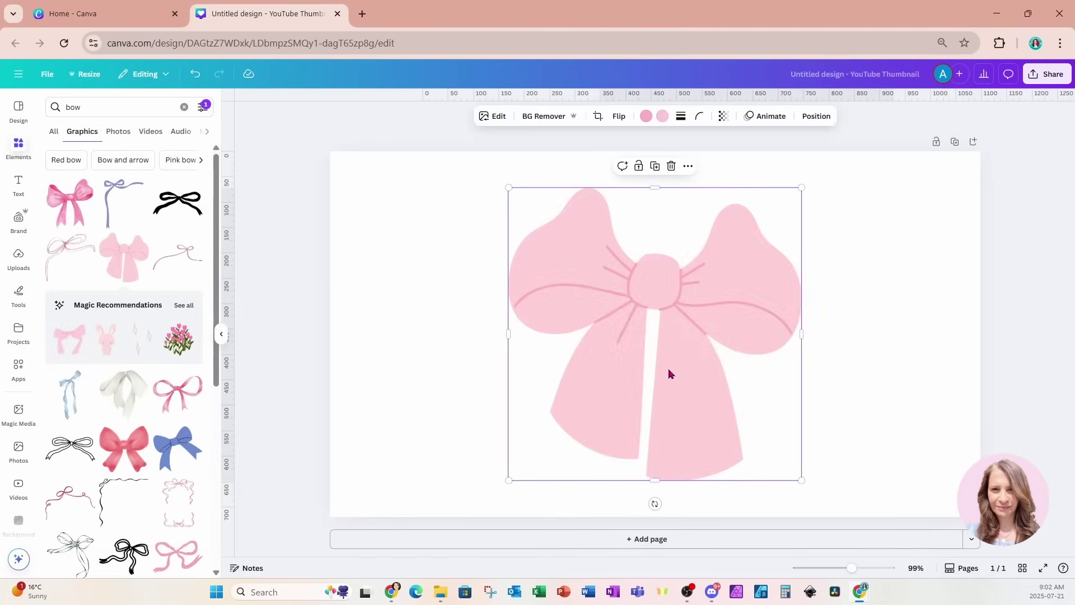
Duplicate the page, try recolouring the Page 2 bow white and undo it, then bring up Edit
left_click(954, 143)
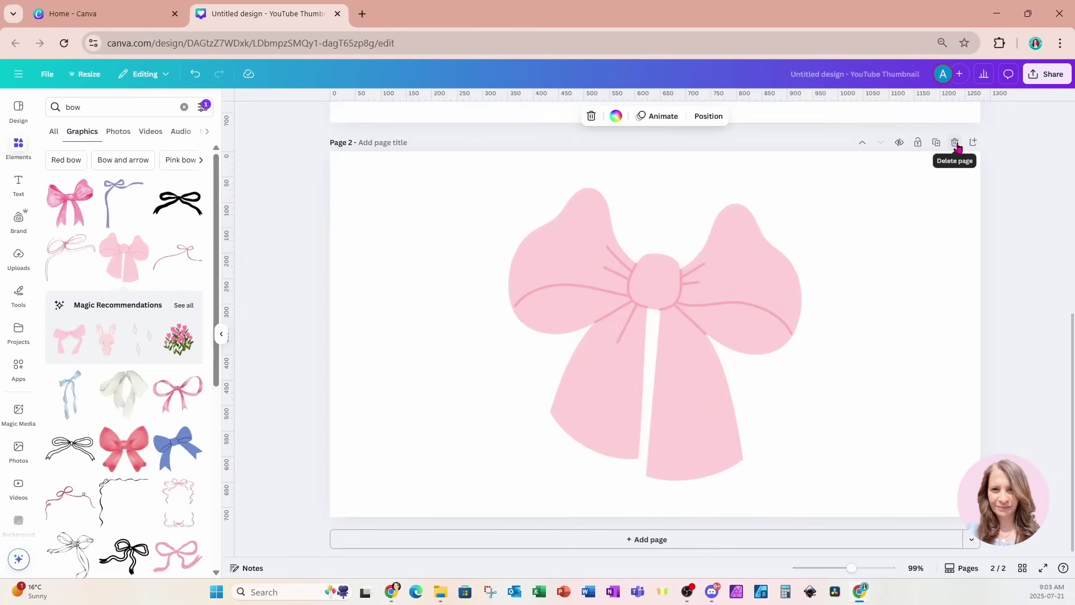
left_click(745, 291)
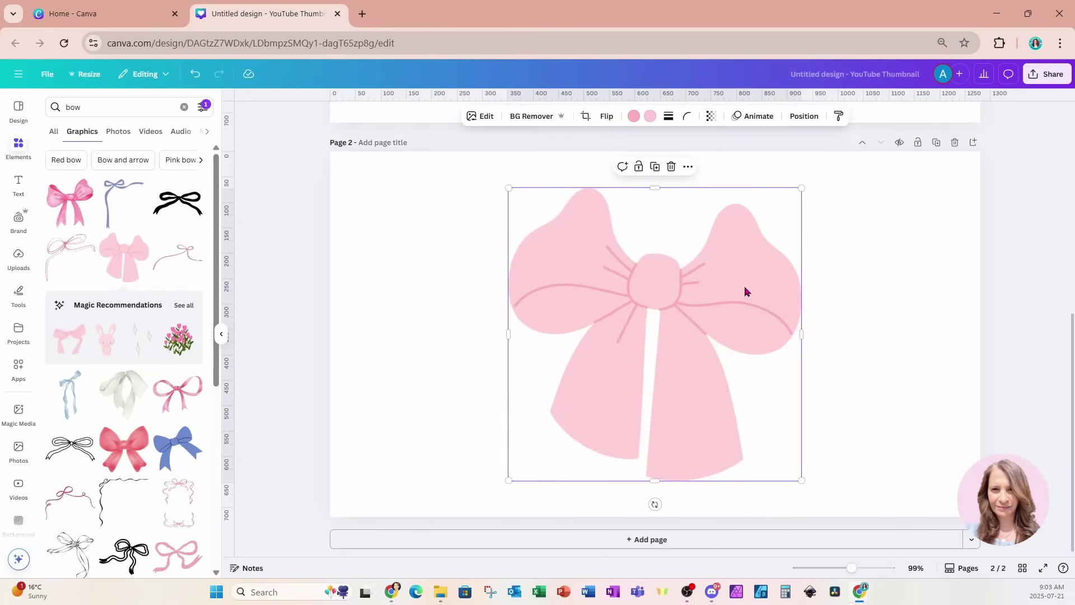
left_click(634, 119)
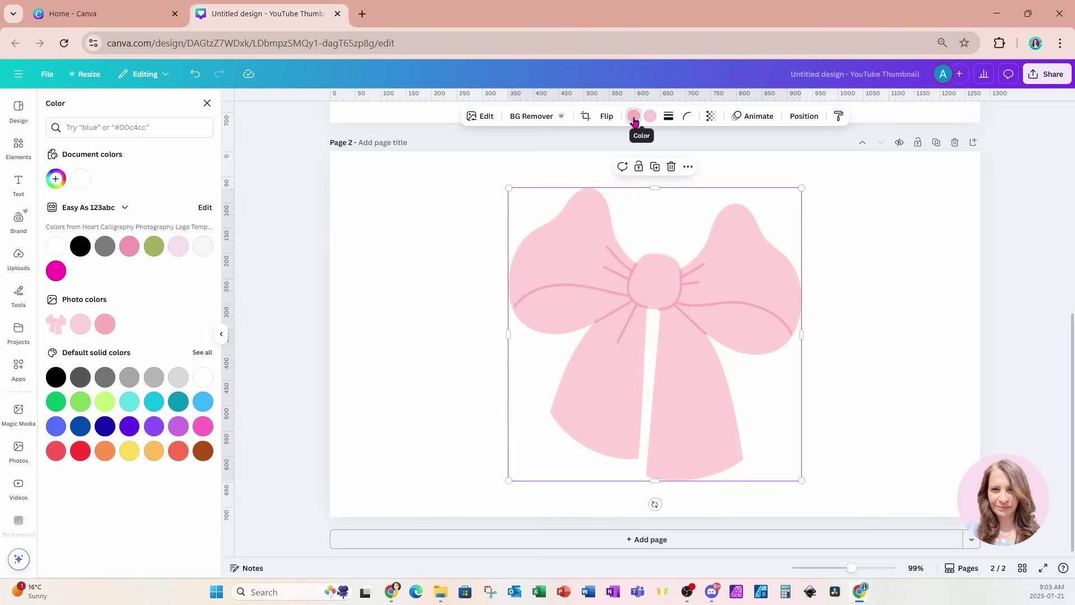
left_click(56, 246)
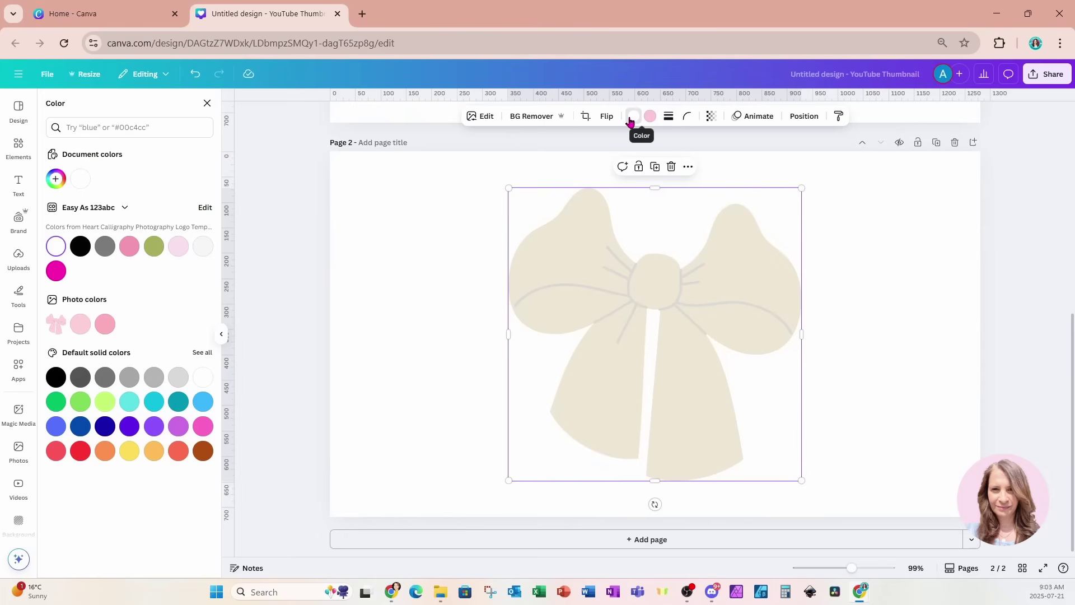
left_click(194, 77)
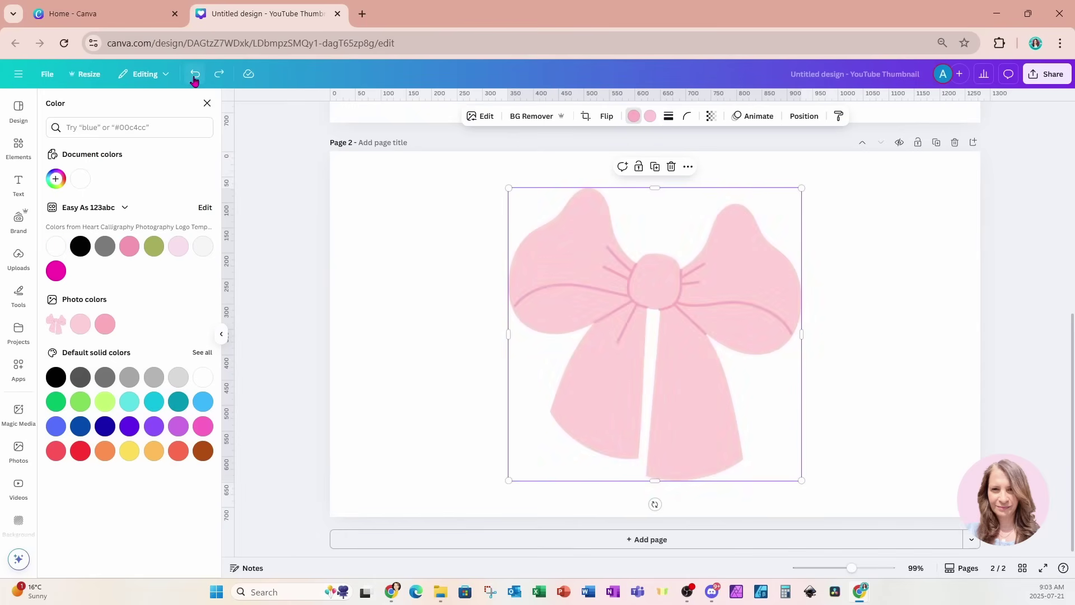
left_click(480, 117)
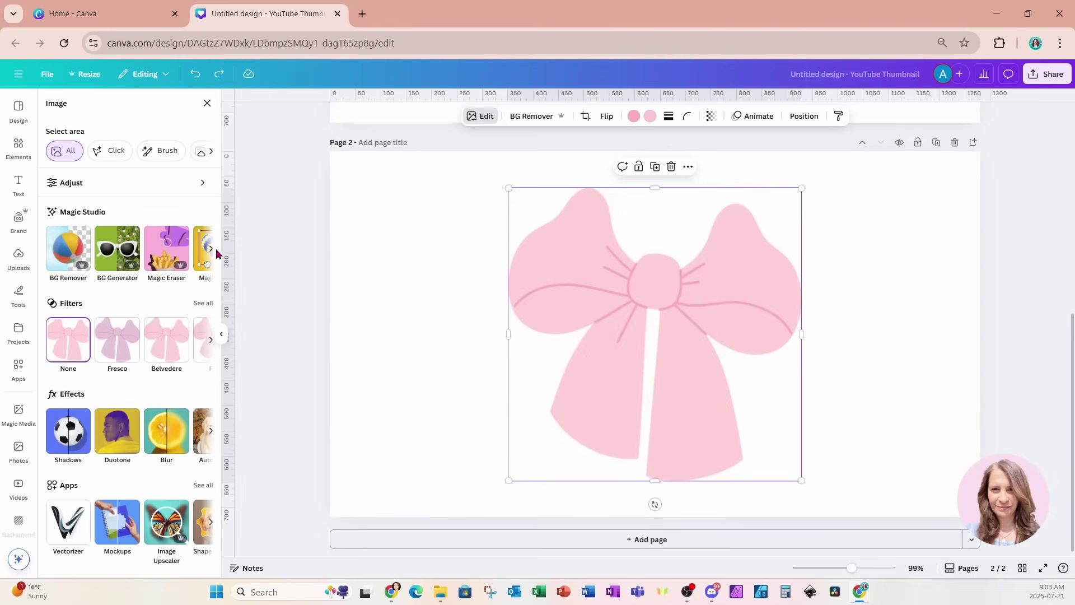
Apply a custom Duotone with white shadows and white highlights to turn the bow plain white
left_click(111, 449)
left_click(70, 224)
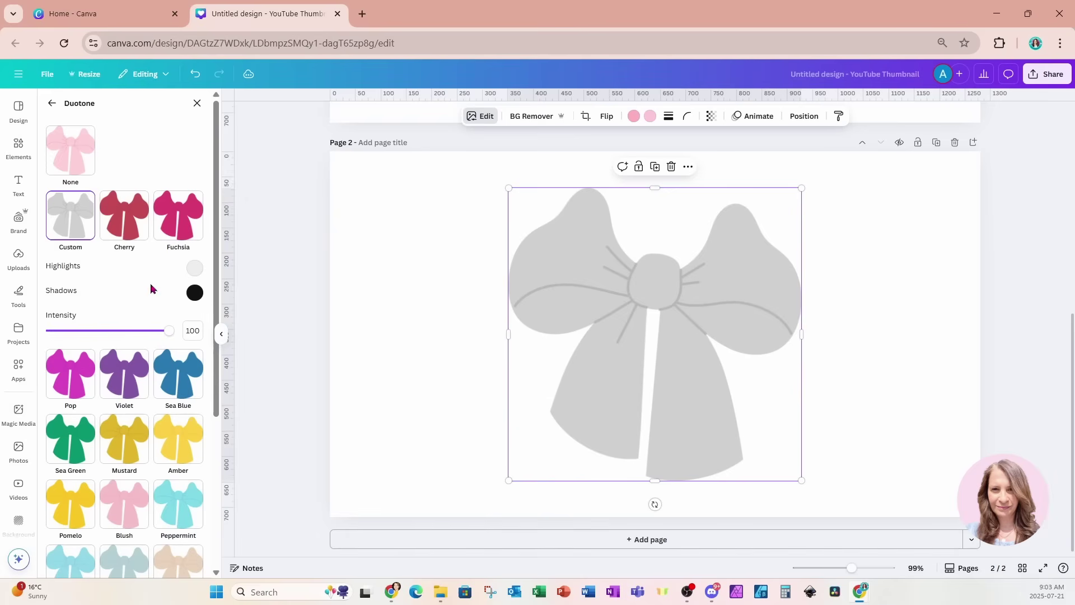
left_click(195, 292)
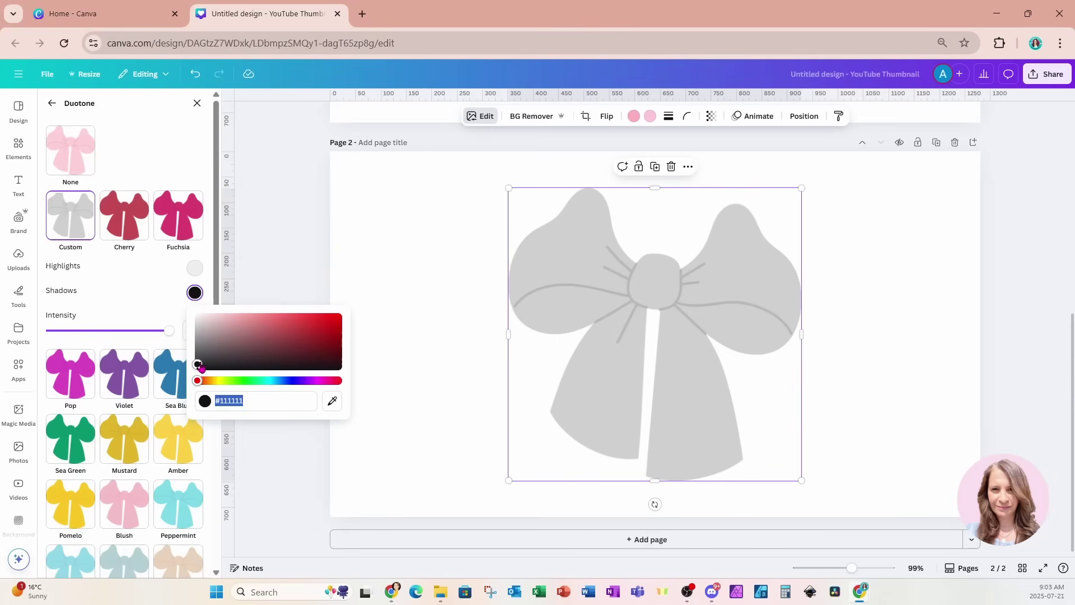
left_click_drag(202, 368, 182, 314)
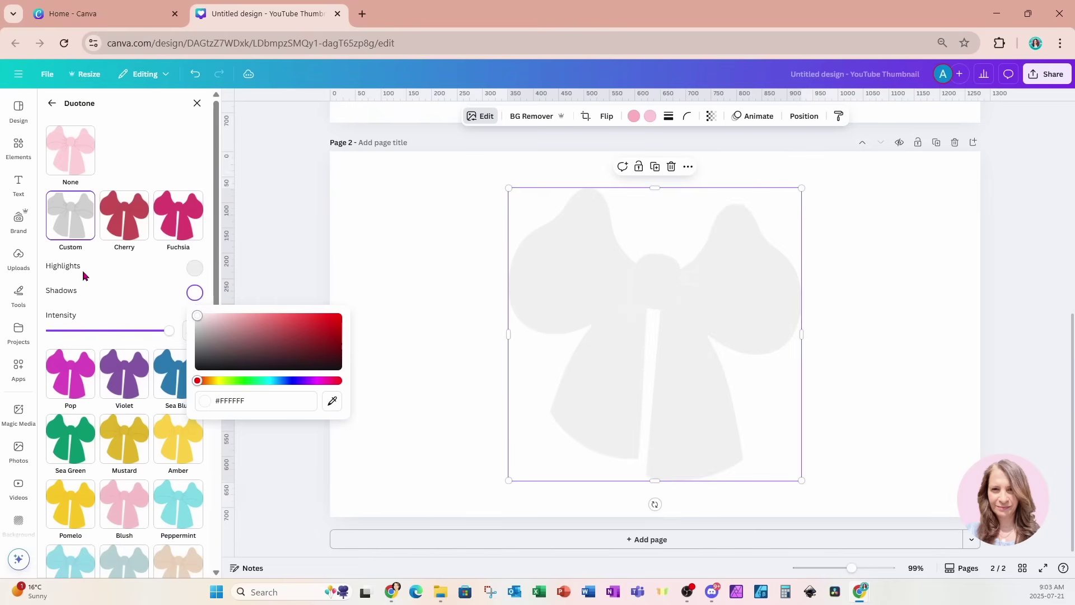
left_click(194, 268)
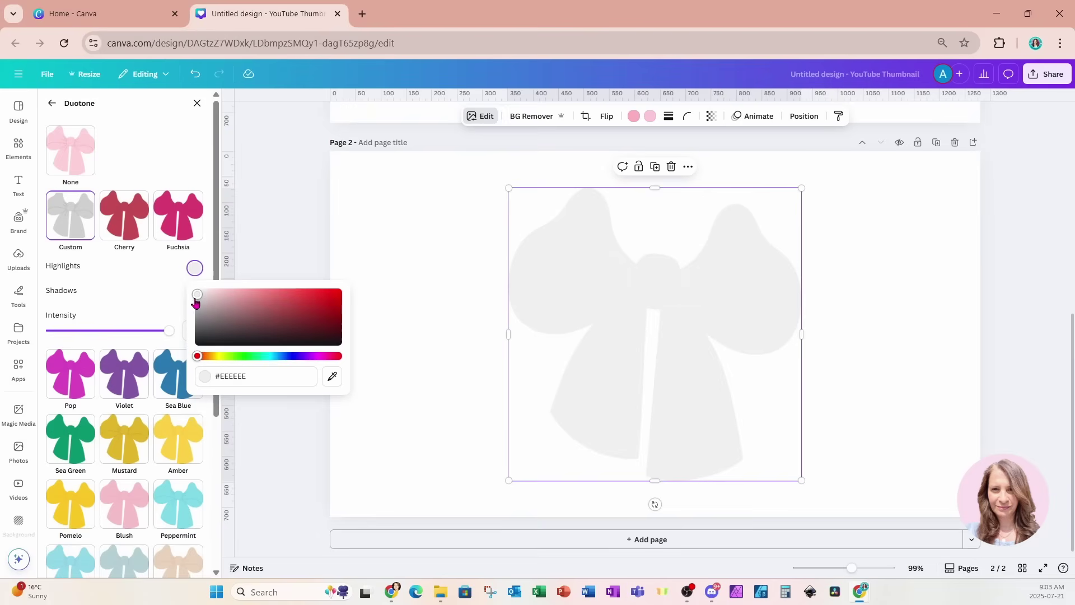
left_click_drag(196, 303, 193, 291)
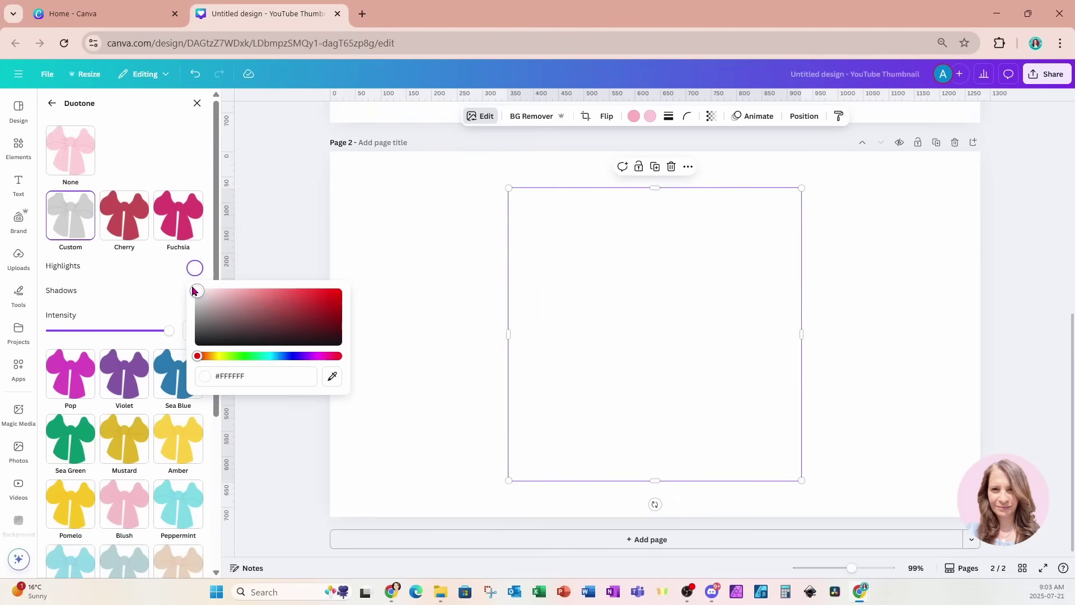
left_click(158, 263)
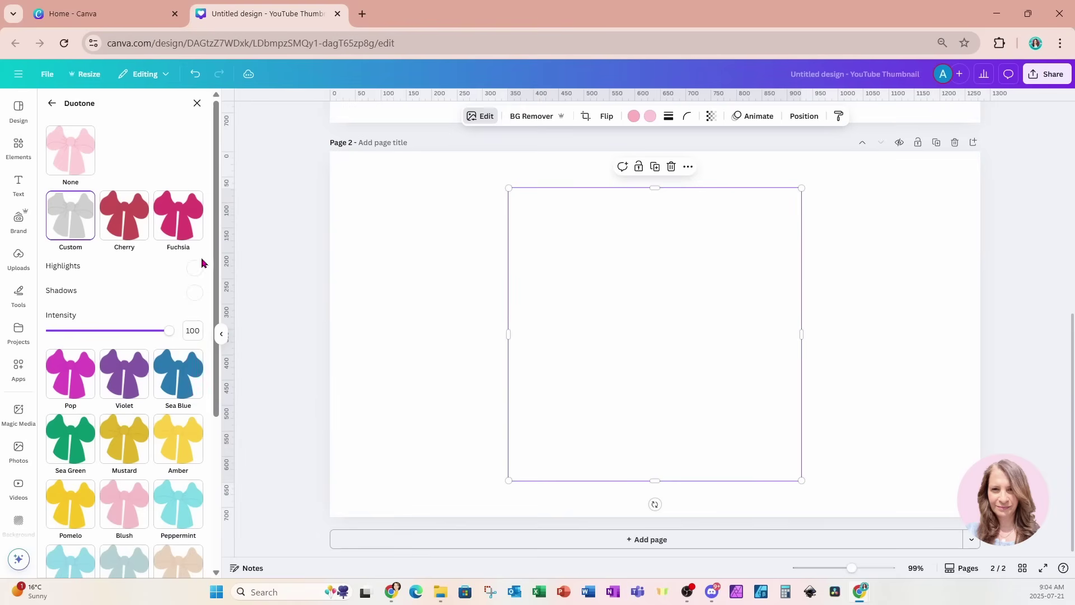
Add a black Outline shadow effect at size 25 to the white bow
left_click(52, 104)
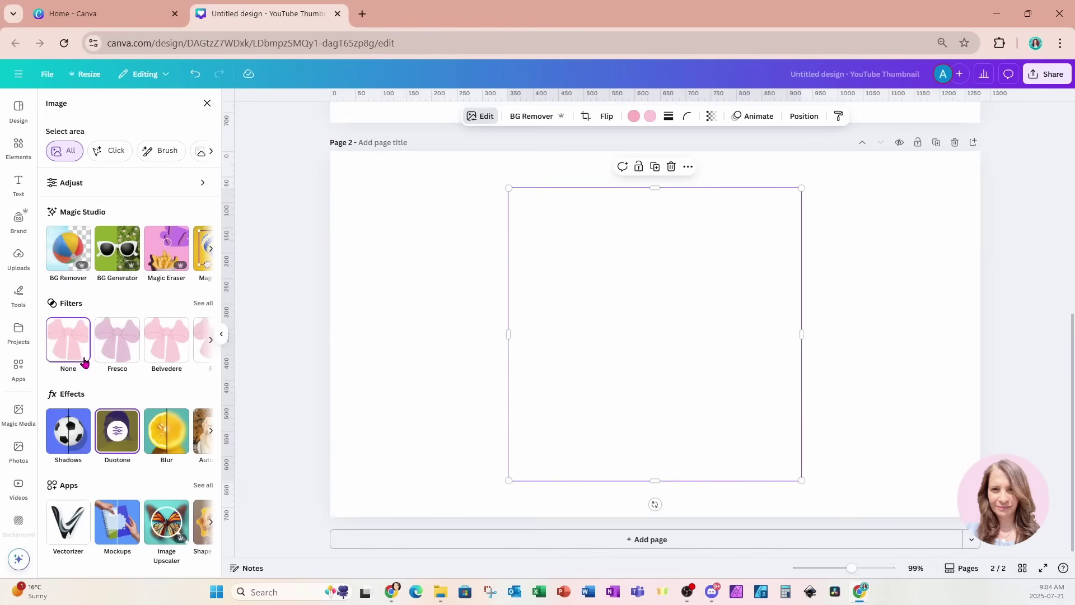
left_click(72, 443)
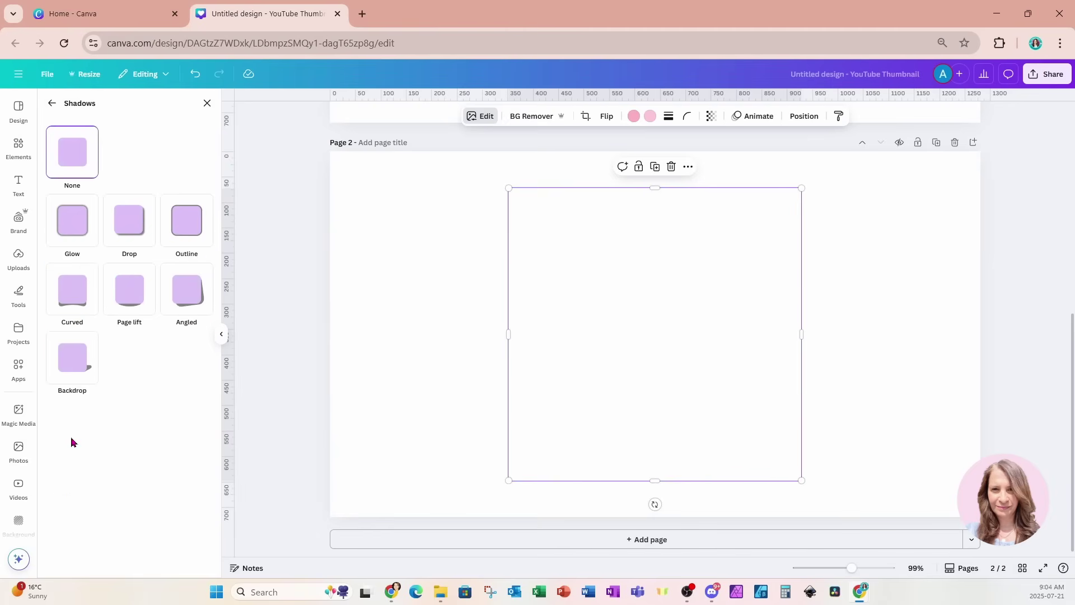
left_click(181, 221)
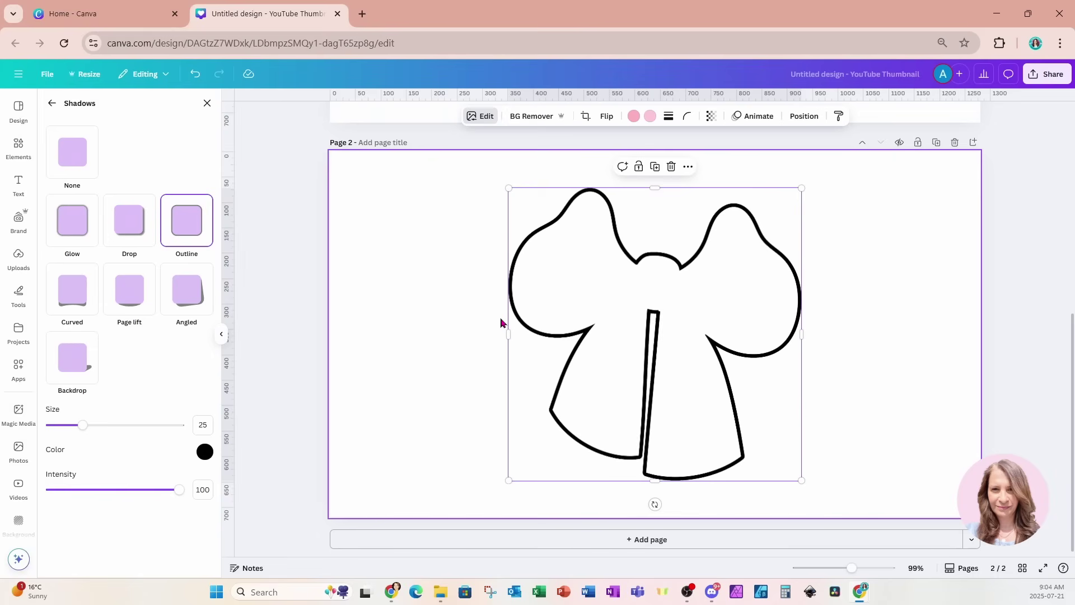
left_click(862, 216)
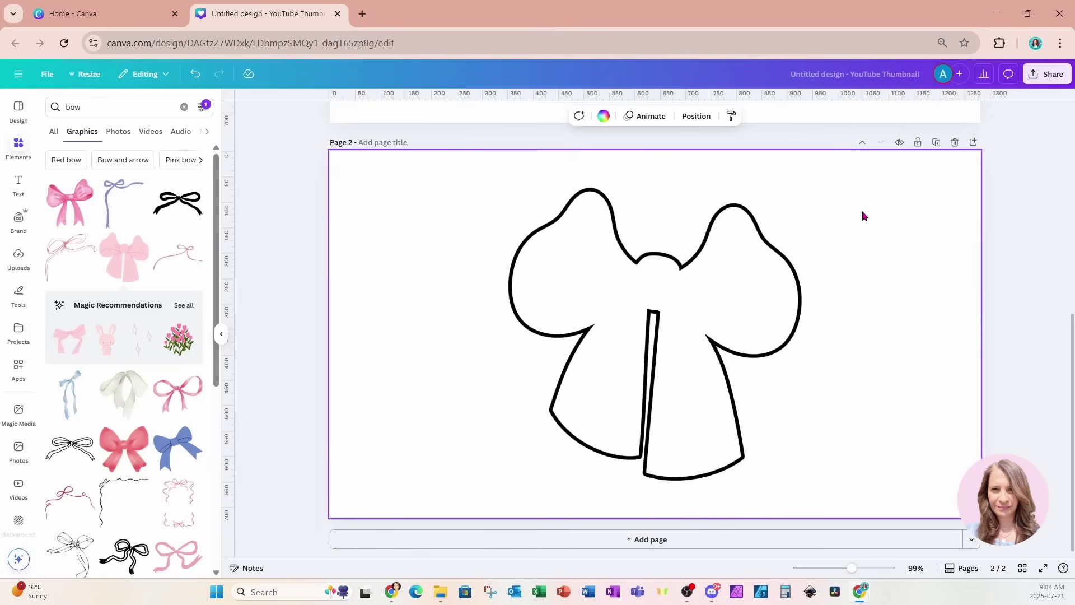
Duplicate the outlined-bow page and paste Page 1's pink bow onto Page 3, layered beneath the outline
left_click(936, 144)
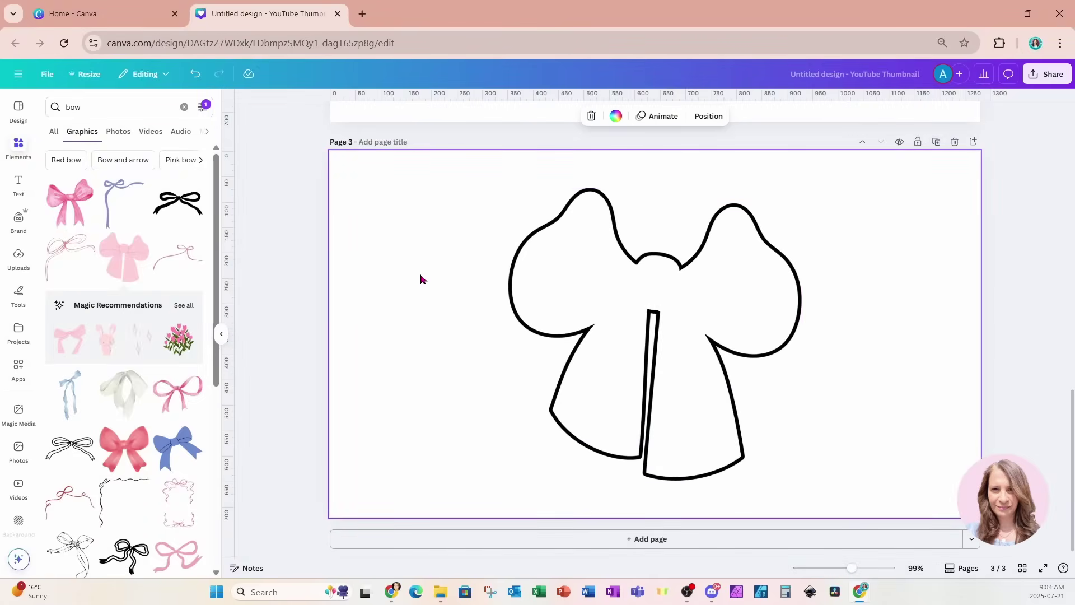
scroll(421, 279, "up", 10)
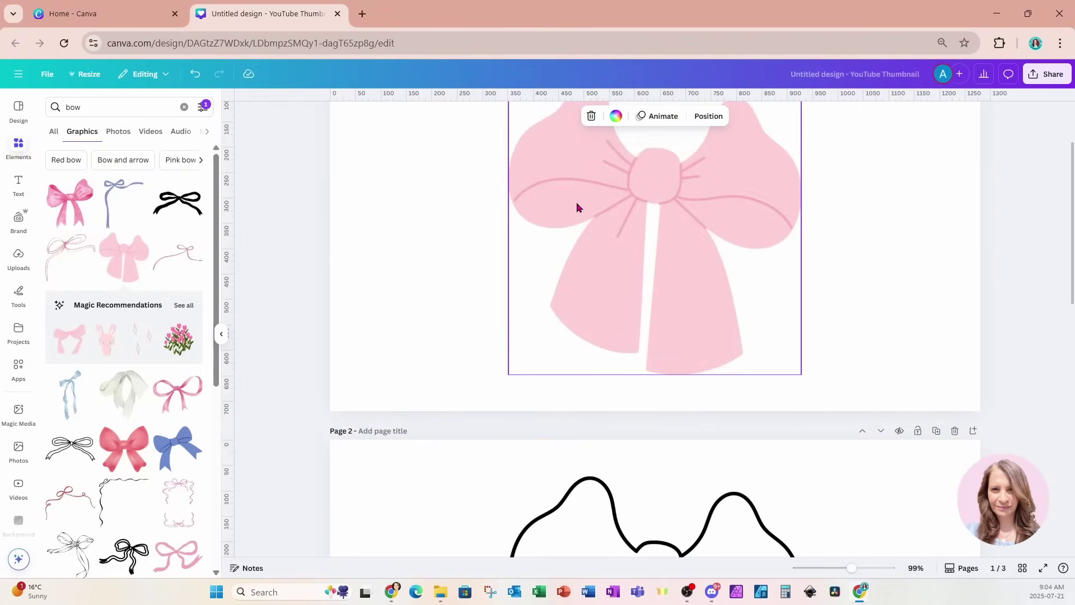
left_click(577, 206)
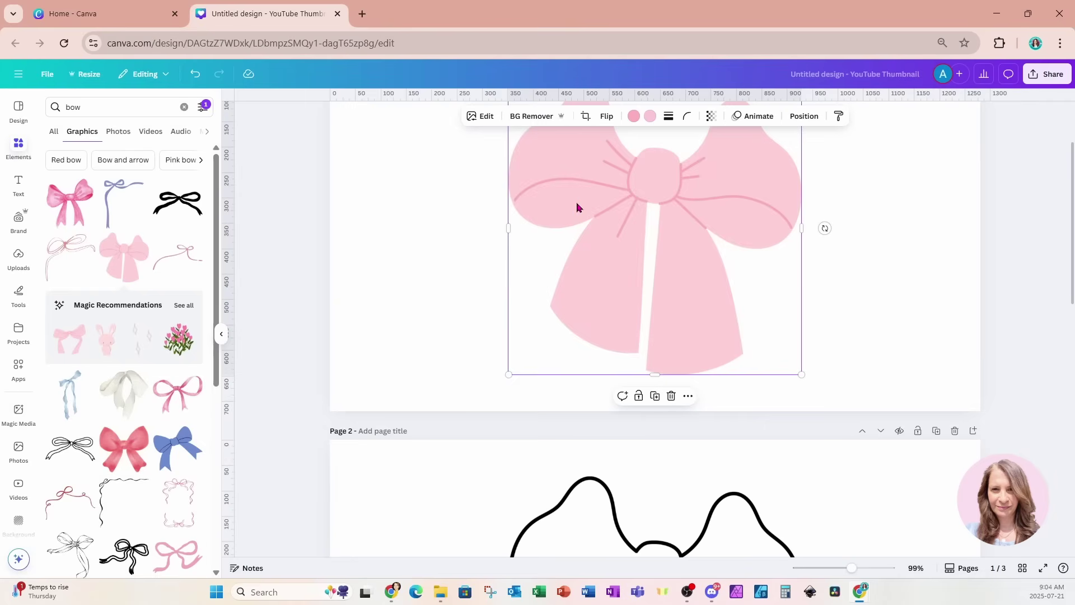
scroll(577, 207, "down", 12)
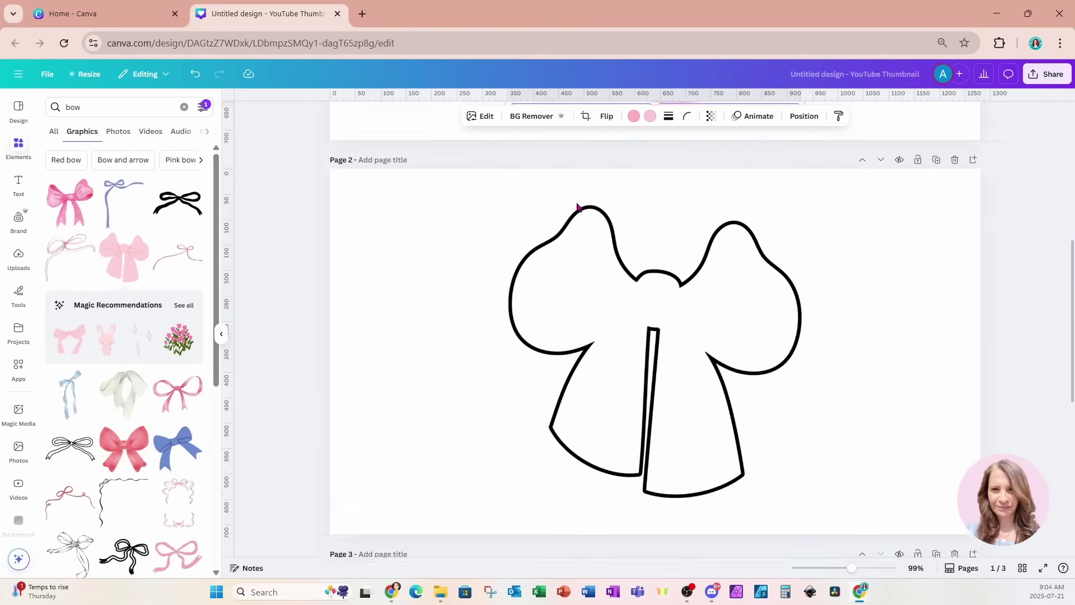
left_click(927, 380)
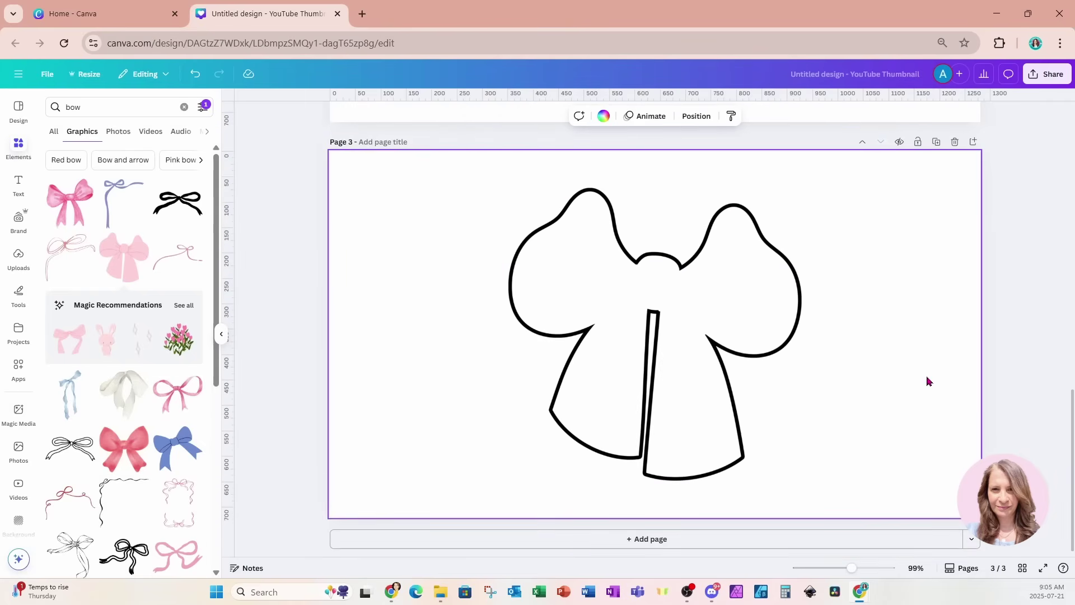
key("ctrl+v")
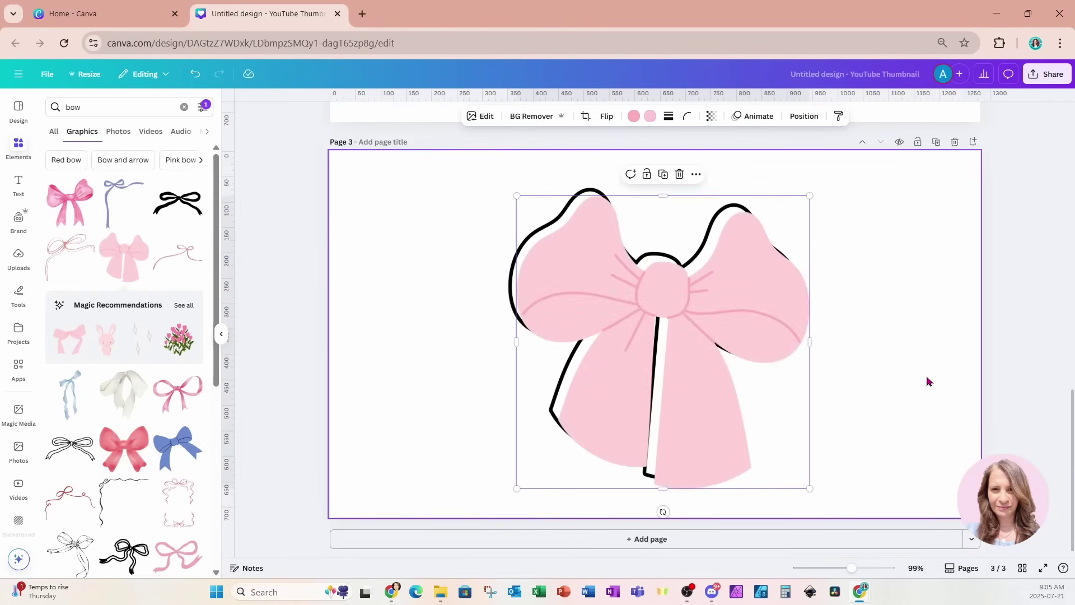
left_click(804, 116)
left_click(184, 130)
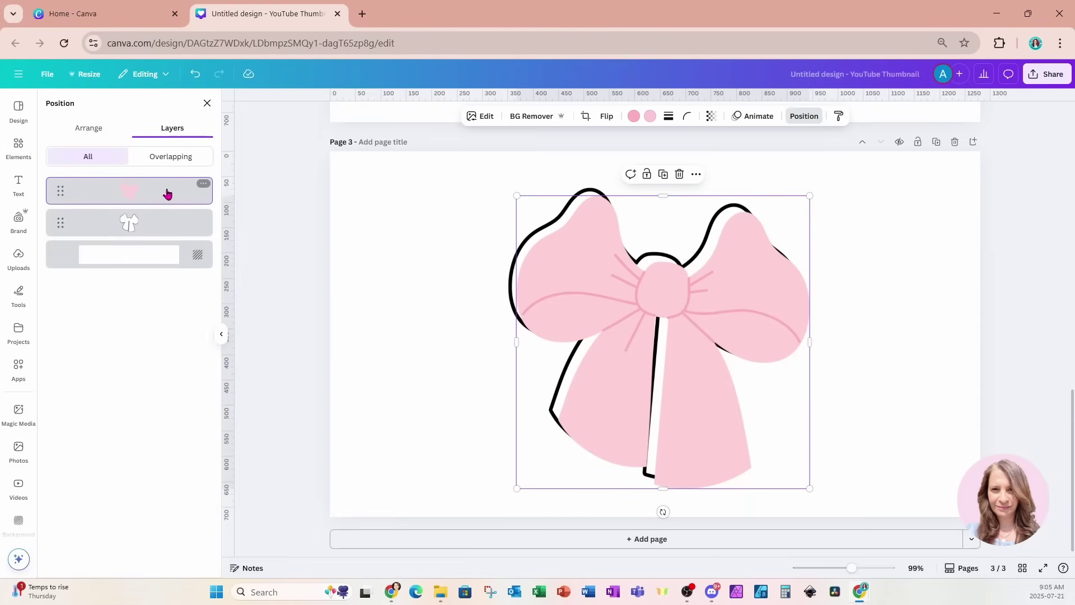
left_click_drag(167, 193, 168, 240)
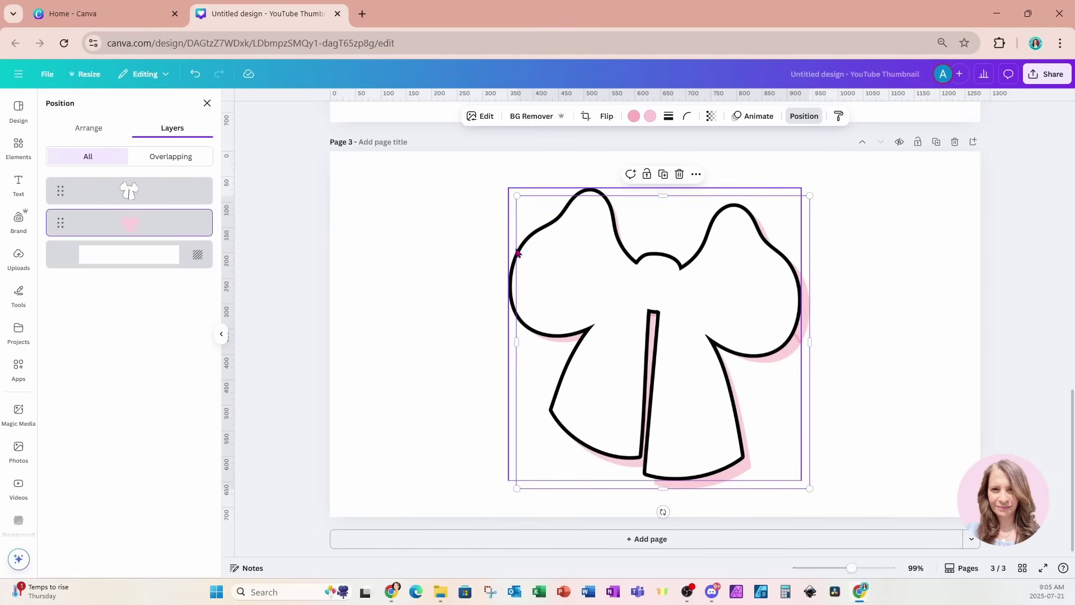
Set the outline layer's transparency to 55 and align it exactly over the pink bow
left_click(563, 274)
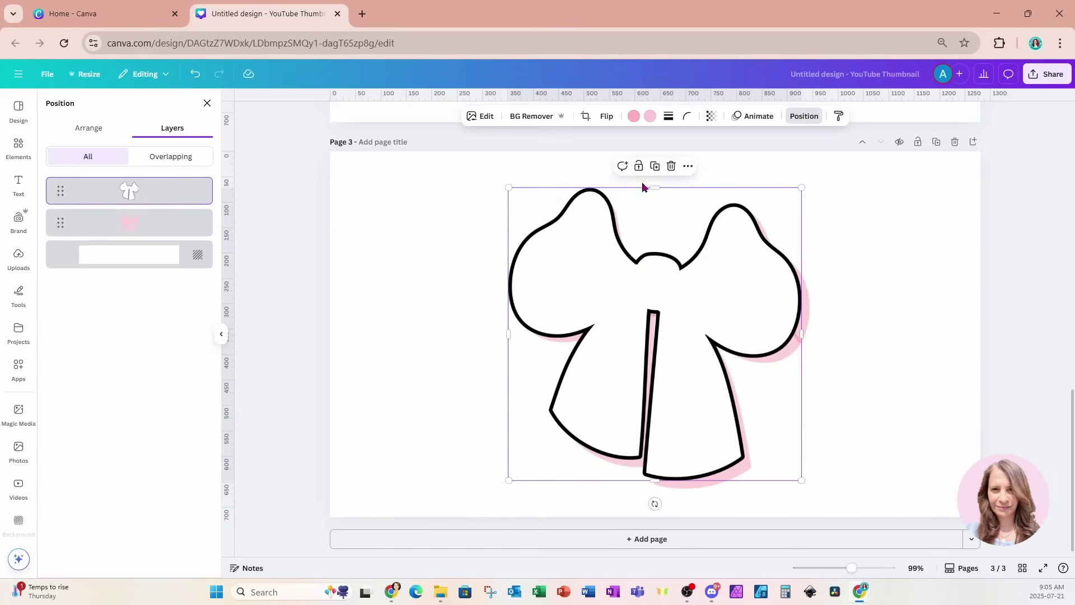
left_click(711, 116)
left_click_drag(732, 158, 701, 161)
left_click_drag(690, 454, 699, 461)
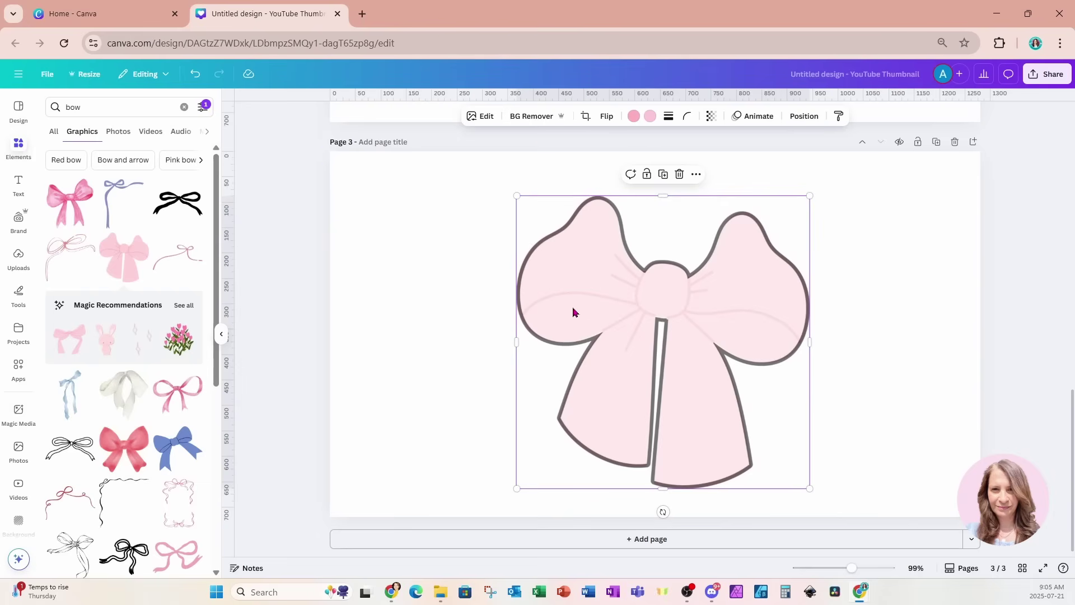
Choose the Draw tool's Marker pen in Dark gray, with its weight and transparency settings showing
left_click(19, 293)
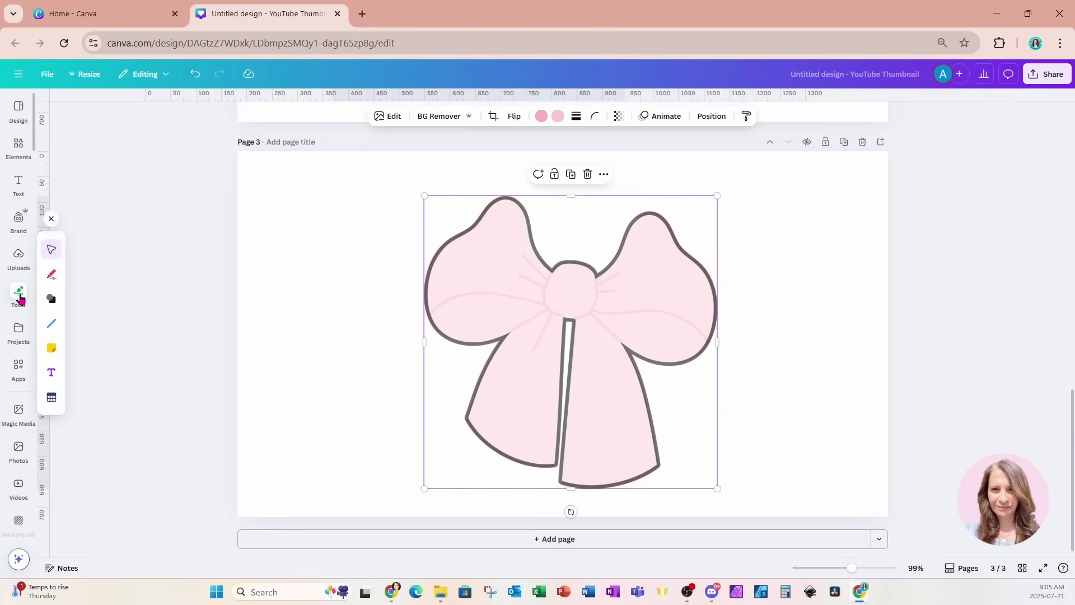
left_click(52, 276)
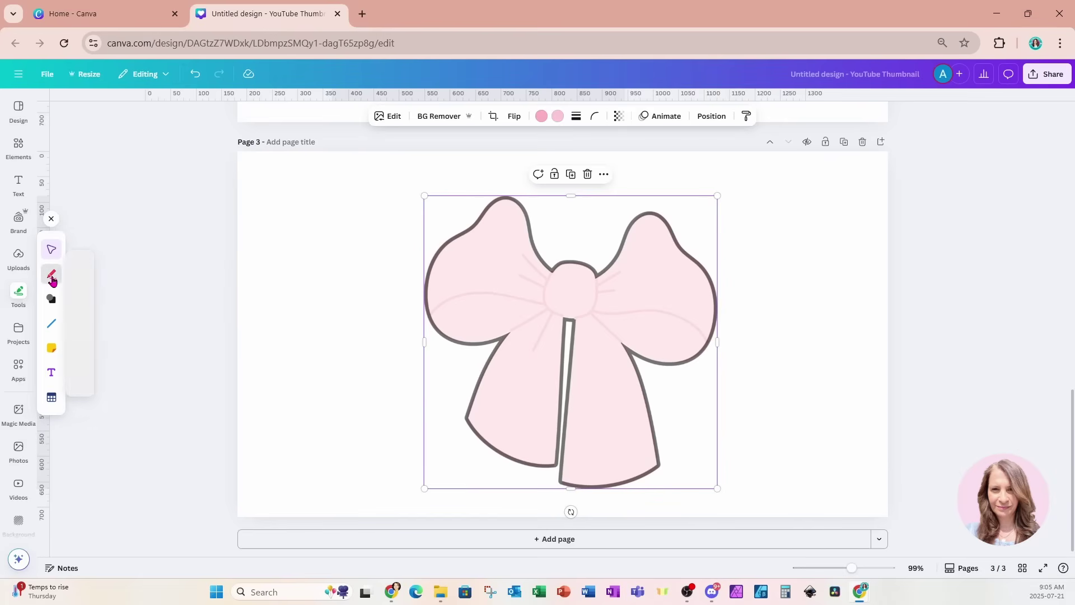
left_click(84, 290)
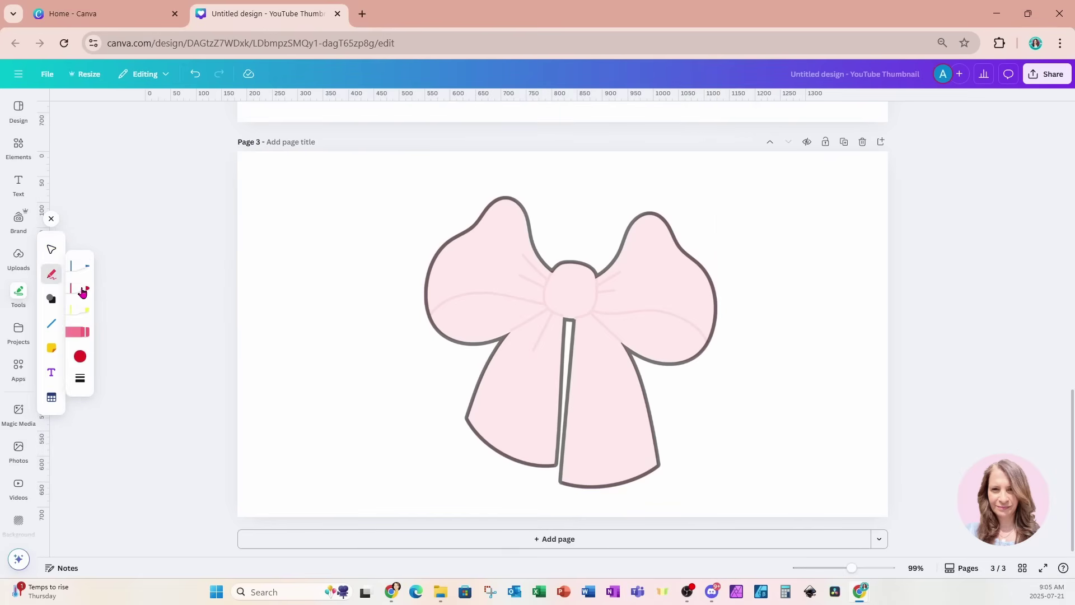
left_click(83, 290)
left_click(80, 356)
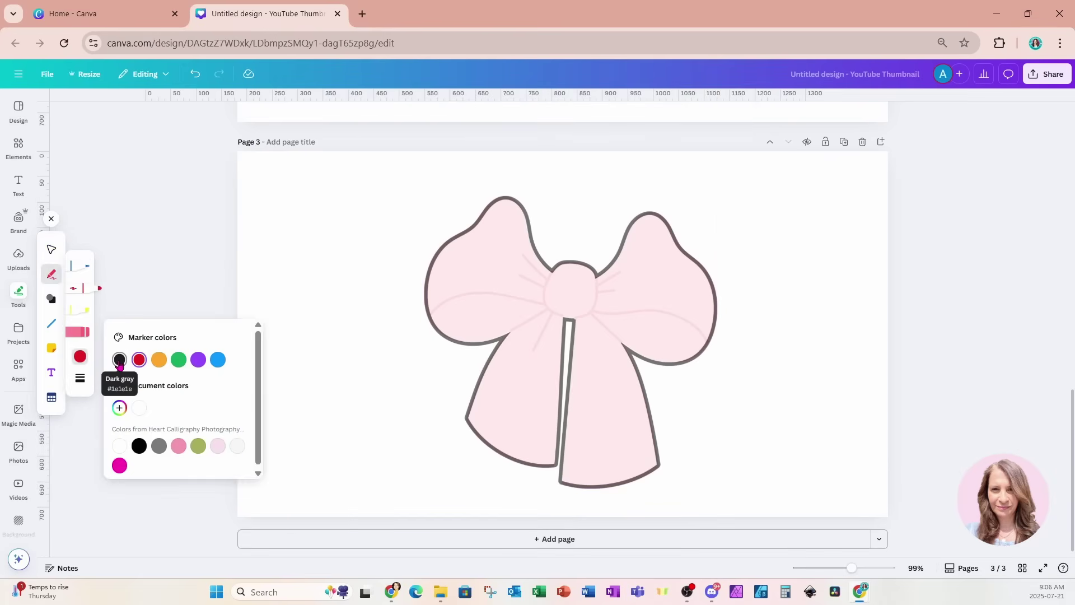
left_click(120, 361)
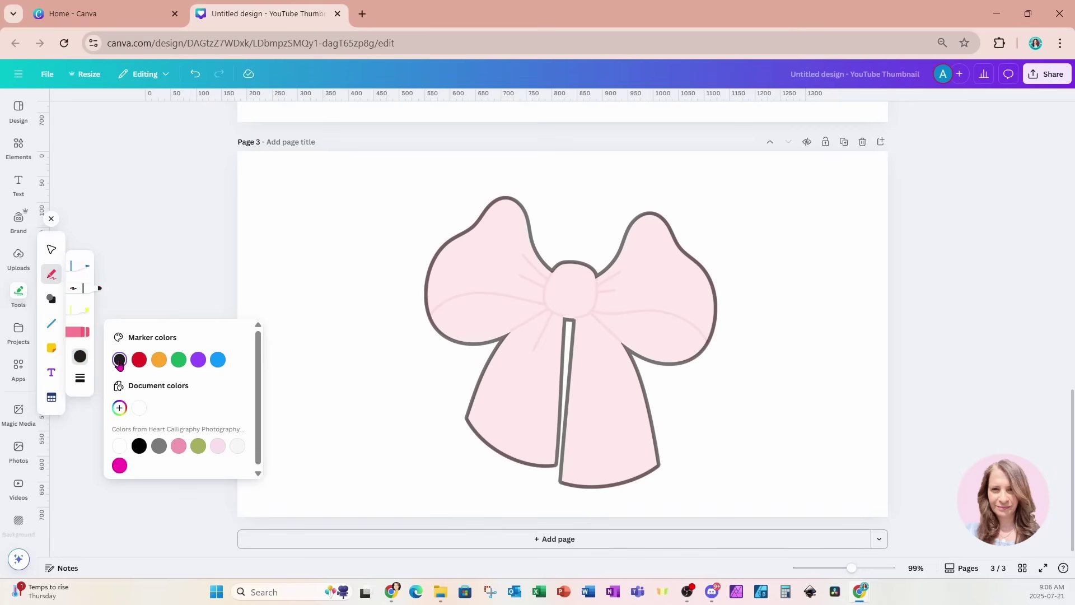
left_click(80, 378)
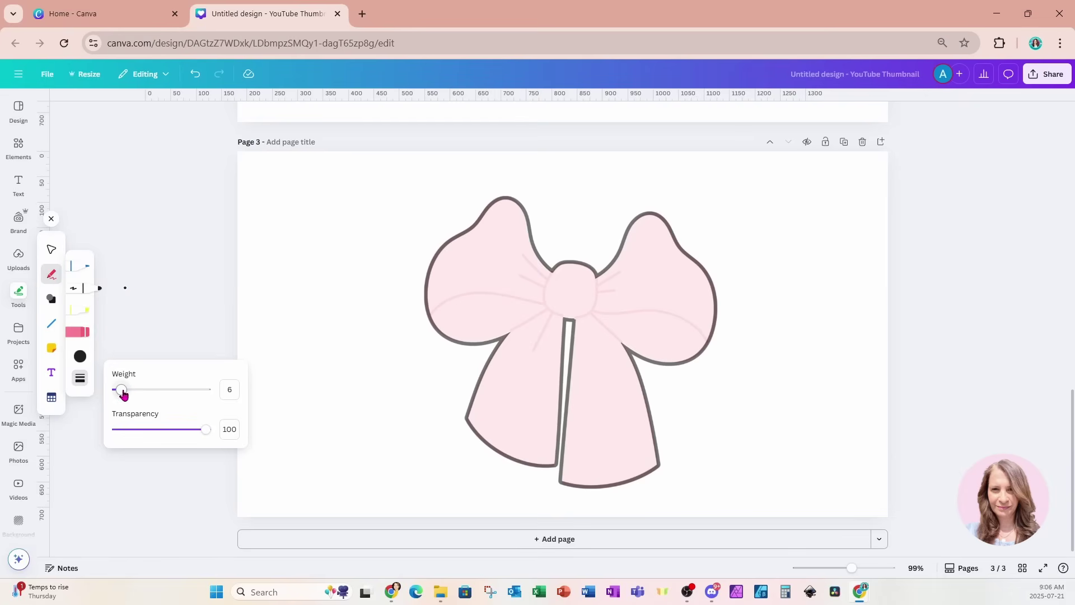
Set the marker weight to 11 and draw strokes across the bow loops, undoing stray marks
left_click_drag(124, 395, 125, 395)
mouse_move(429, 314)
left_mouse_down()
mouse_move(461, 293)
mouse_move(502, 290)
mouse_move(689, 313)
mouse_move(710, 329)
left_mouse_up()
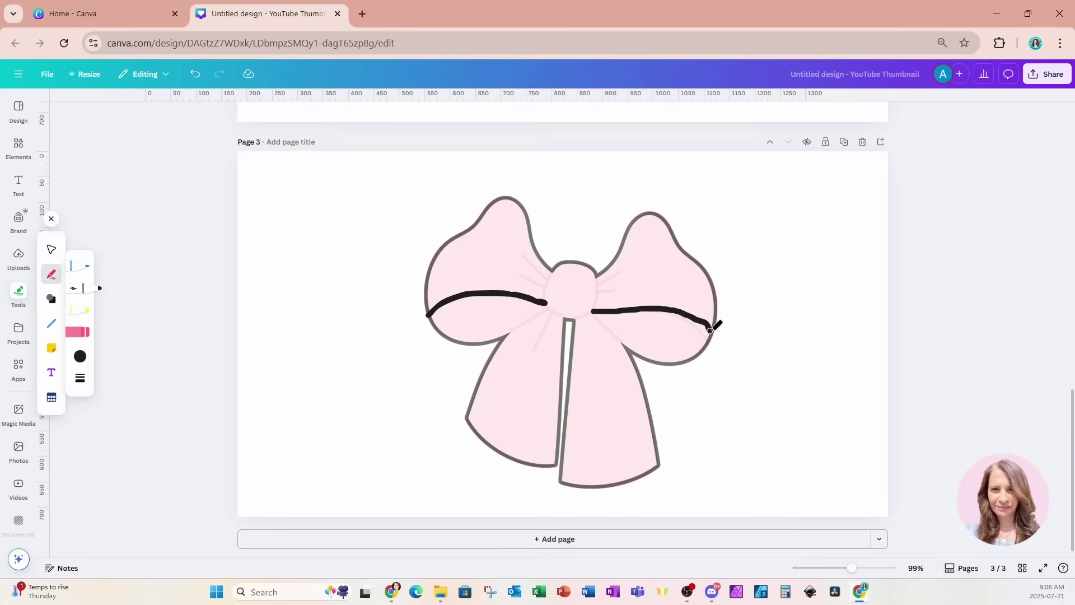
left_click(198, 81)
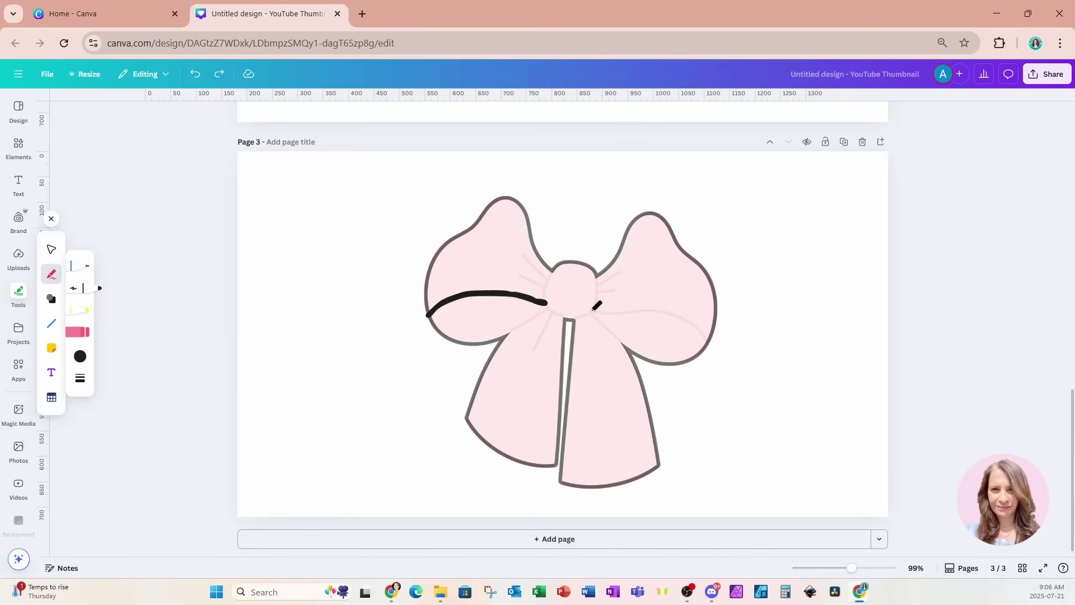
mouse_move(588, 311)
left_mouse_down()
mouse_move(673, 310)
mouse_move(709, 337)
left_mouse_up()
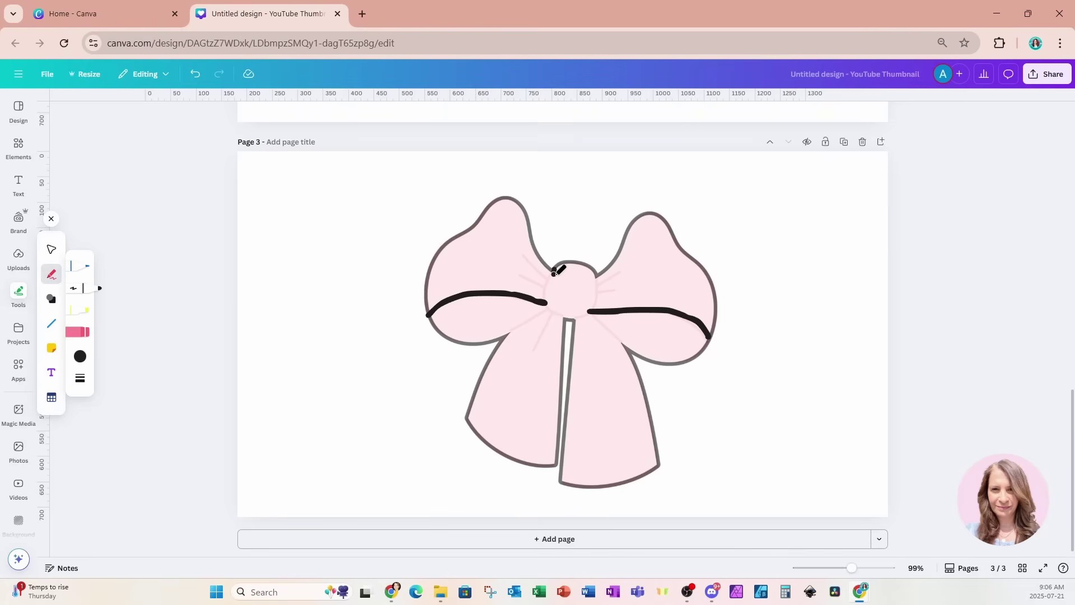
left_click_drag(553, 273, 552, 292)
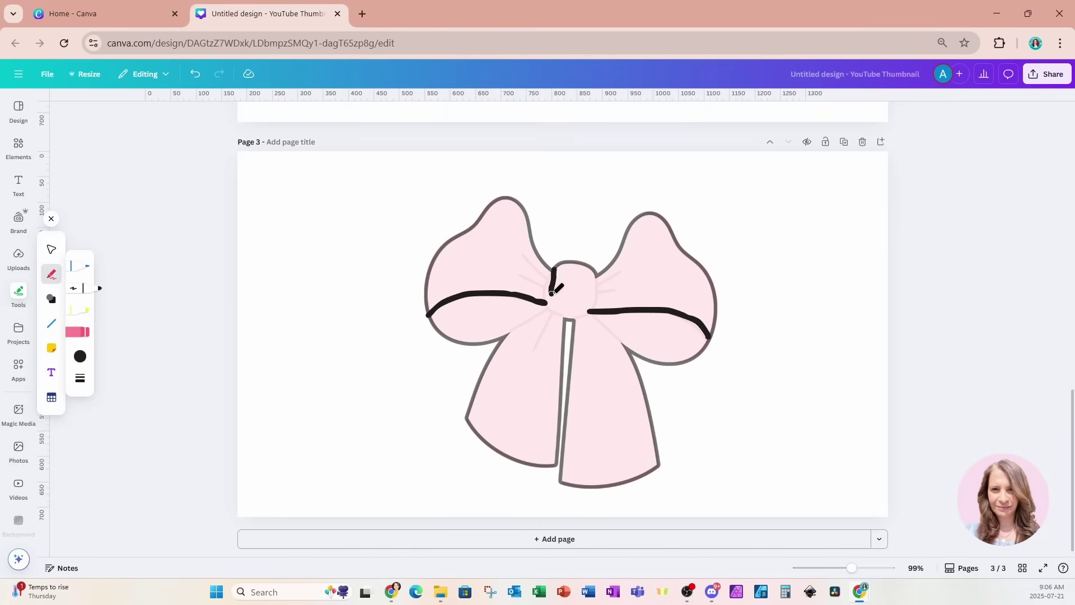
left_click(195, 74)
Draw a ring around the knot and fold lines running from the loops into the knot
mouse_move(549, 310)
left_mouse_down()
mouse_move(555, 268)
mouse_move(584, 266)
mouse_move(598, 293)
mouse_move(555, 312)
left_mouse_up()
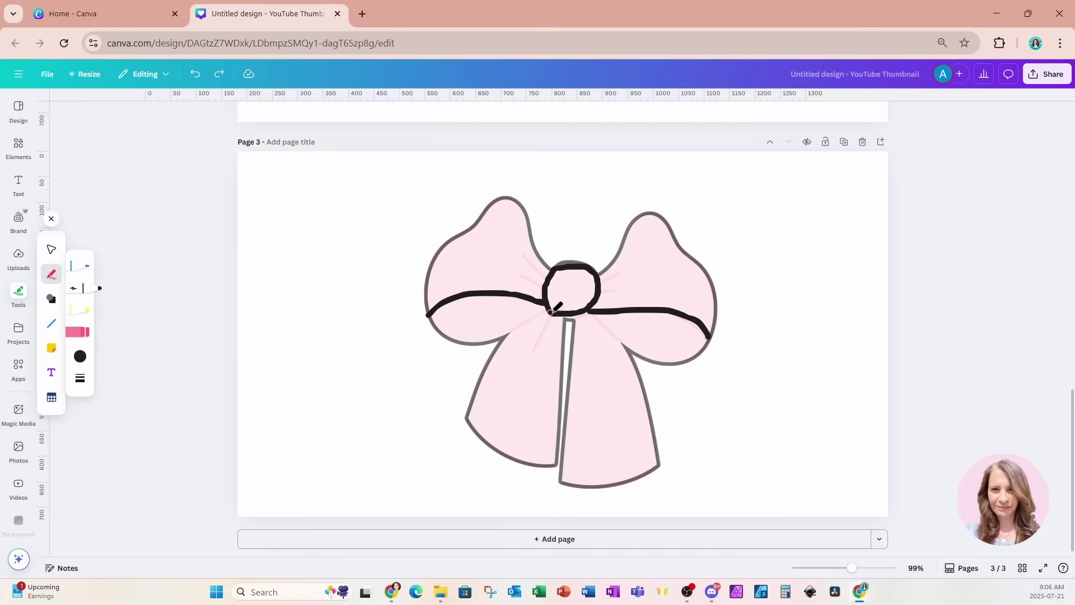
mouse_move(599, 285)
left_mouse_down()
mouse_move(630, 263)
mouse_move(625, 292)
left_mouse_up()
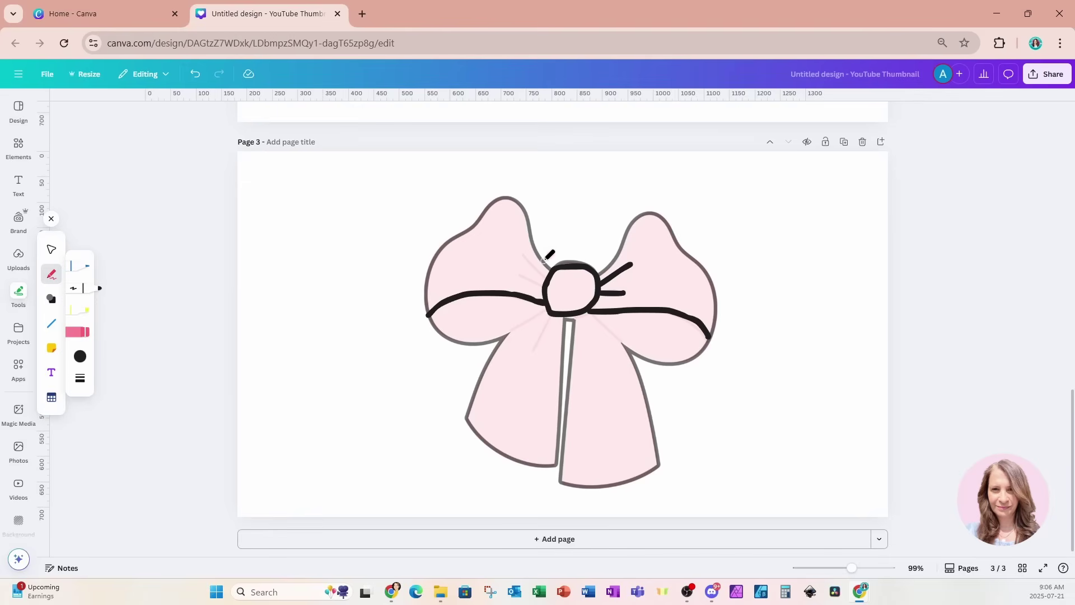
left_click_drag(504, 244, 546, 272)
left_click(195, 73)
mouse_move(521, 253)
left_mouse_down()
mouse_move(550, 283)
mouse_move(497, 272)
mouse_move(546, 290)
left_mouse_up()
Add a straight line from the knot to the left loop edge, then duplicate it and angle the copy down-right
left_click(52, 325)
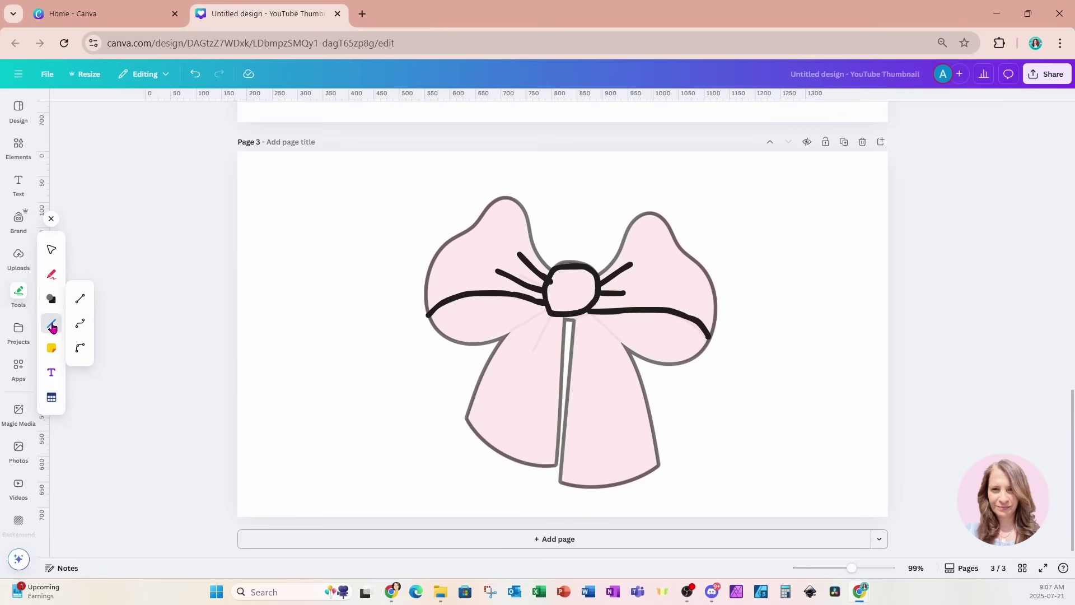
left_click(79, 299)
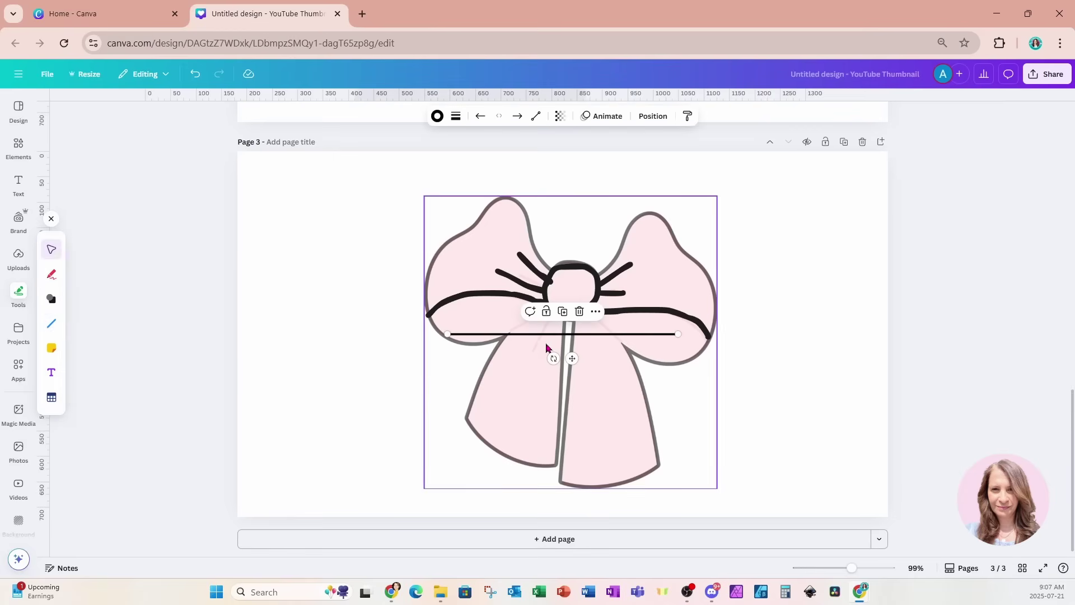
left_click_drag(677, 334, 547, 314)
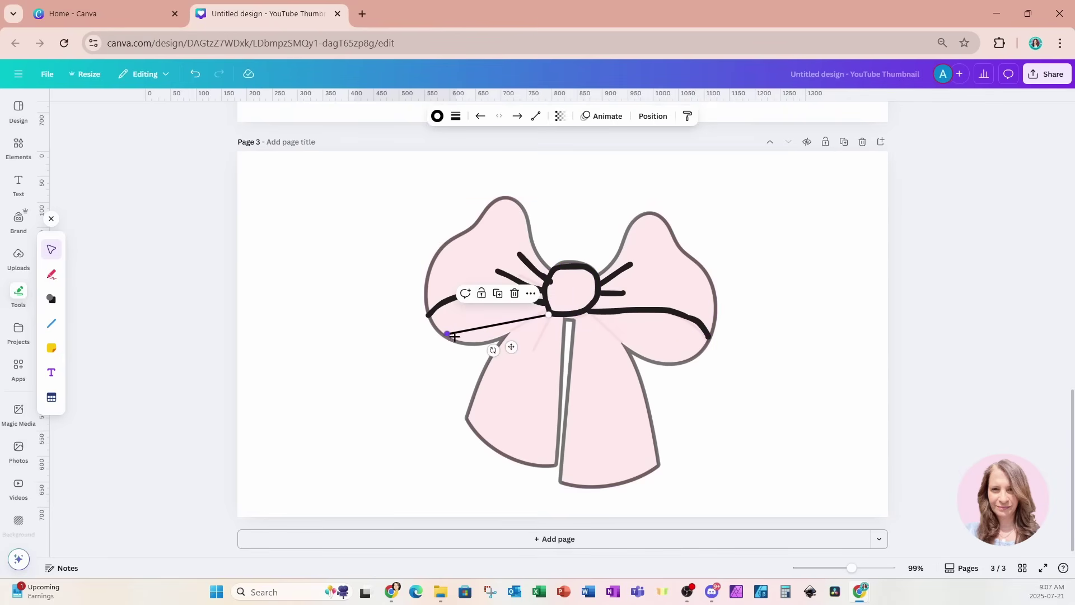
left_click_drag(455, 336, 508, 334)
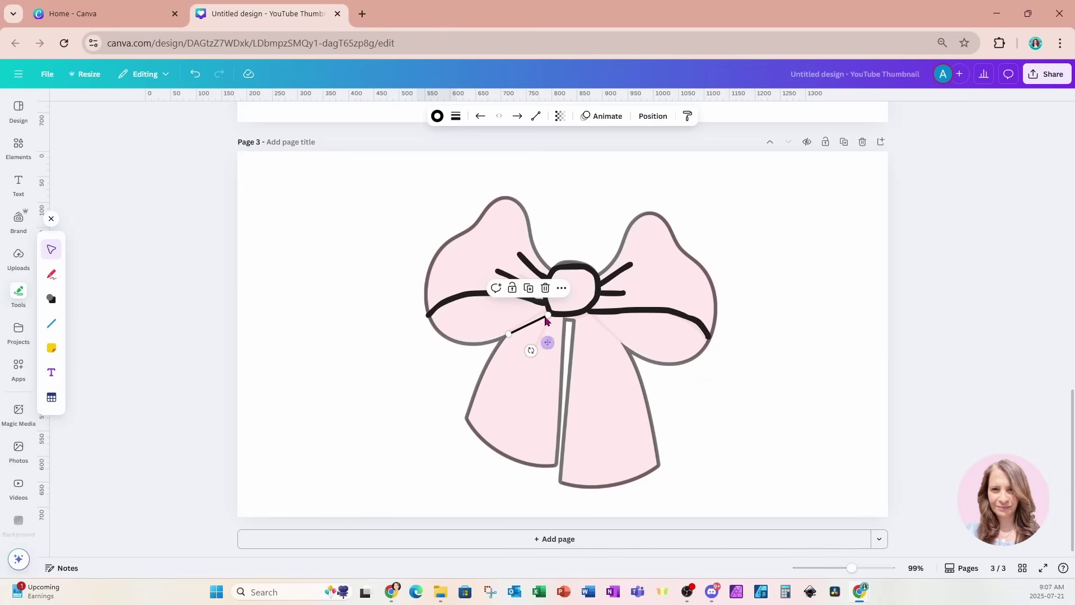
key("ctrl+d")
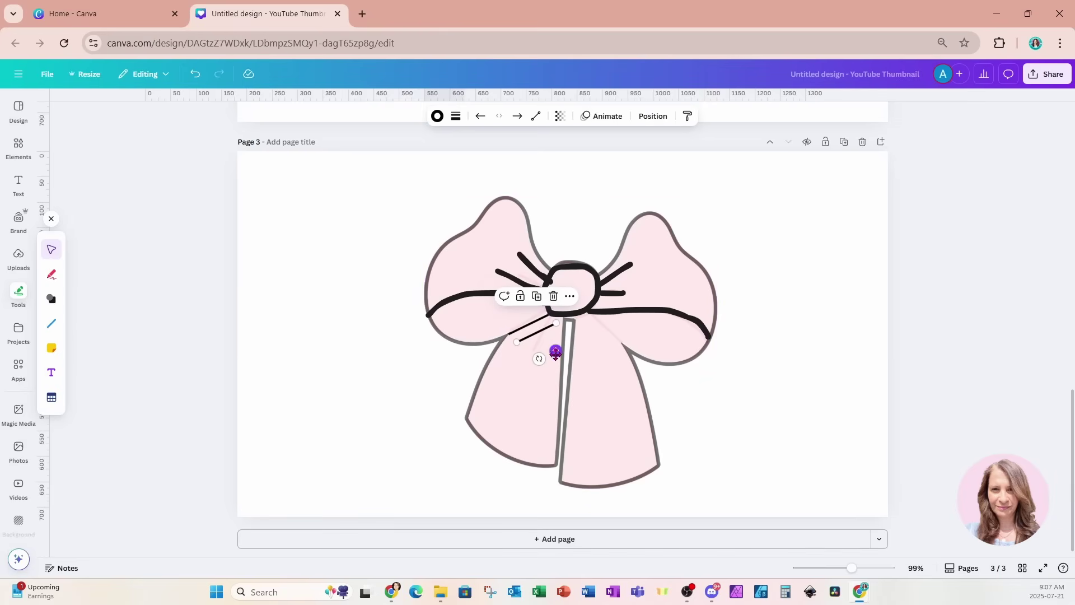
left_click_drag(557, 351, 584, 338)
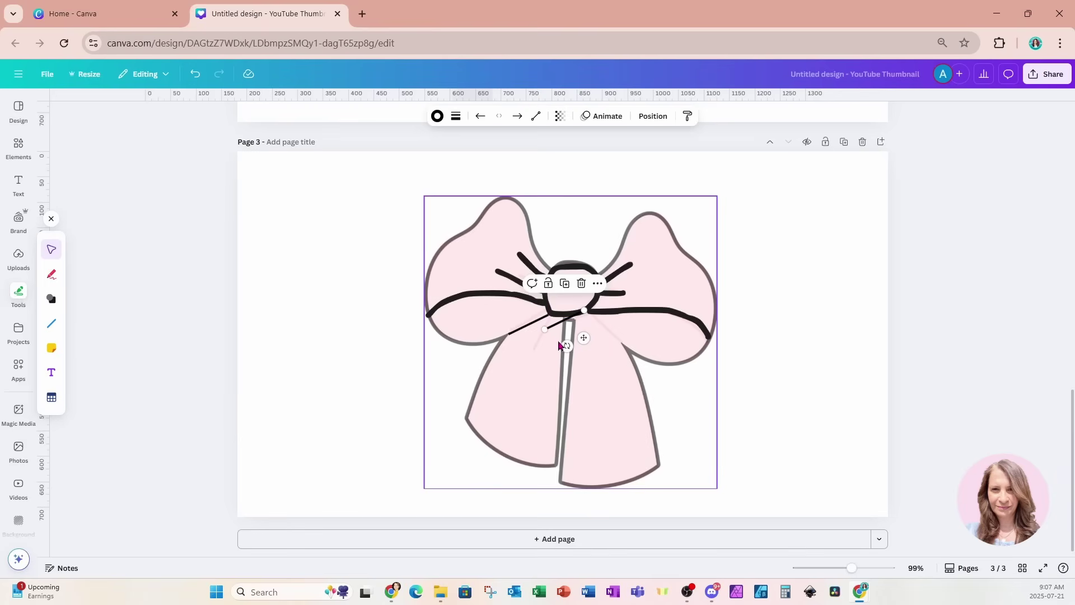
left_click_drag(544, 330, 623, 341)
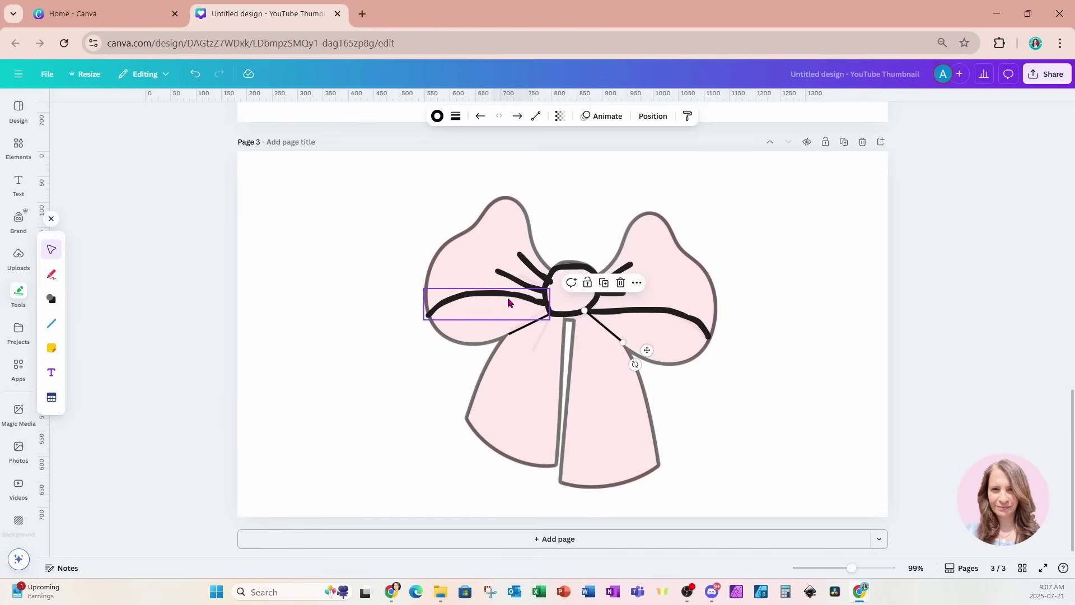
left_click(516, 333)
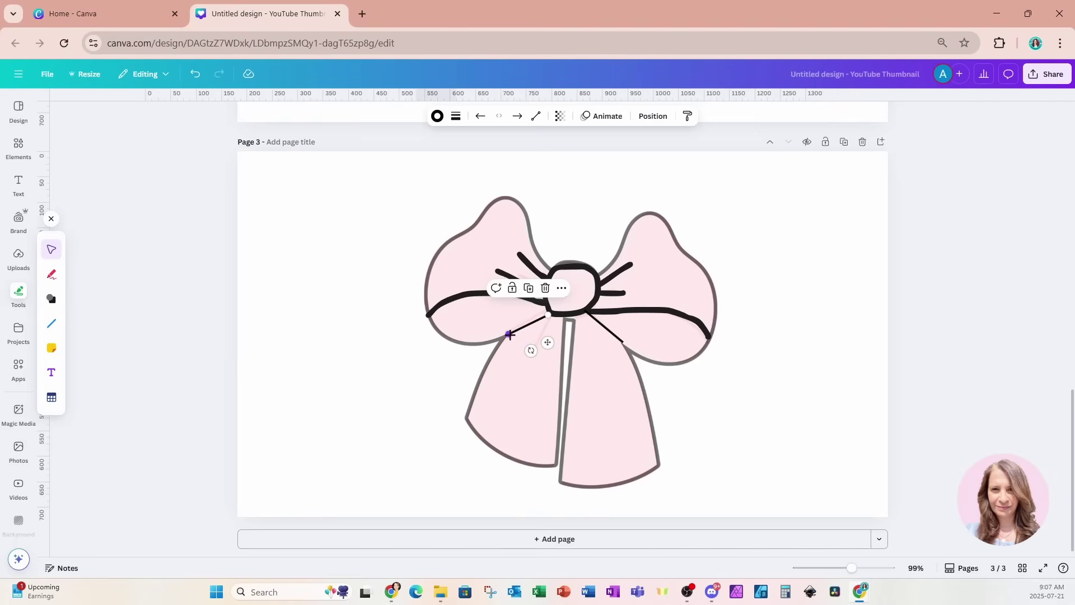
left_click_drag(510, 335, 507, 336)
Thicken the diagonal lines' stroke weight and make both curved, bending them into shape
left_click(455, 116)
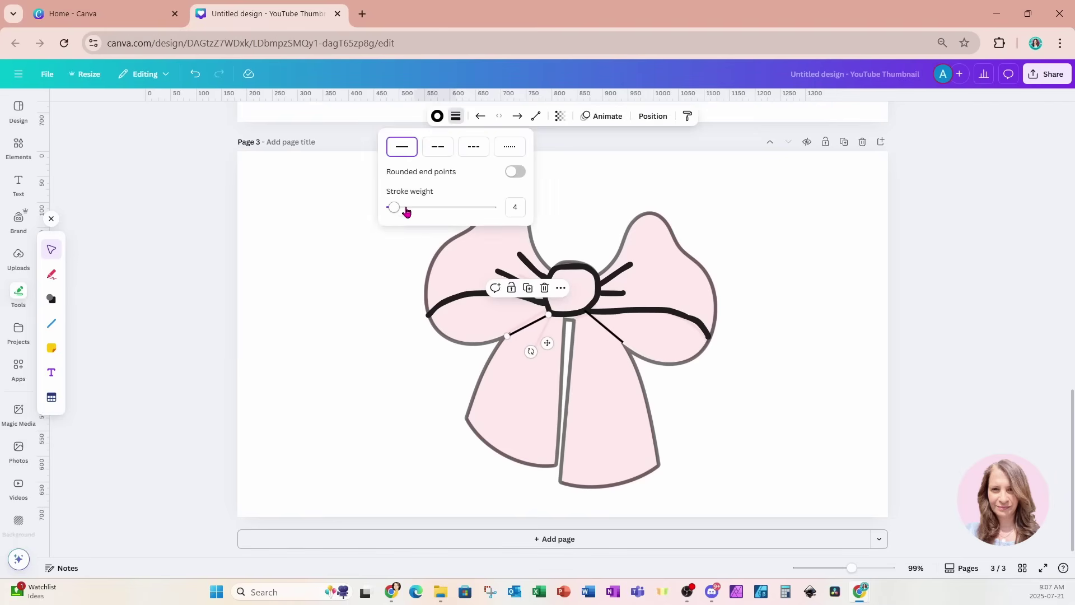
left_click_drag(396, 208, 395, 209)
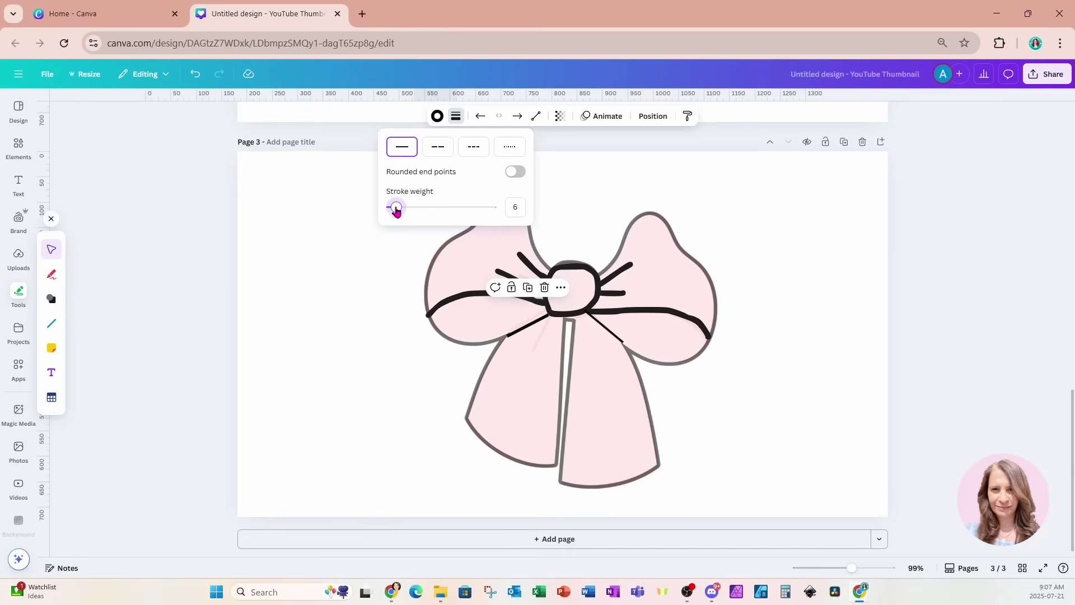
left_click(688, 116)
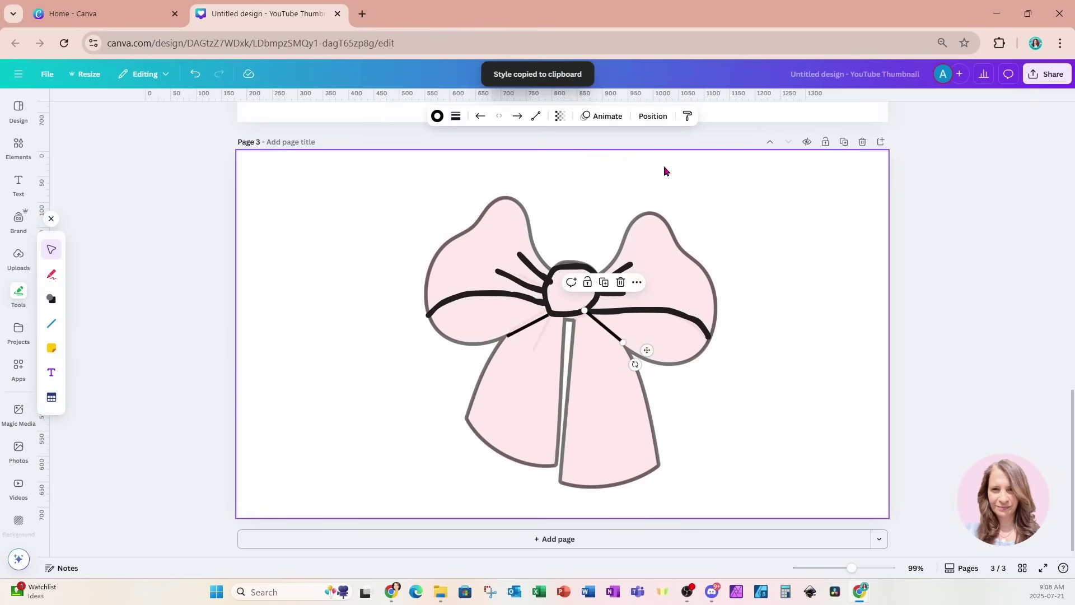
left_click(537, 118)
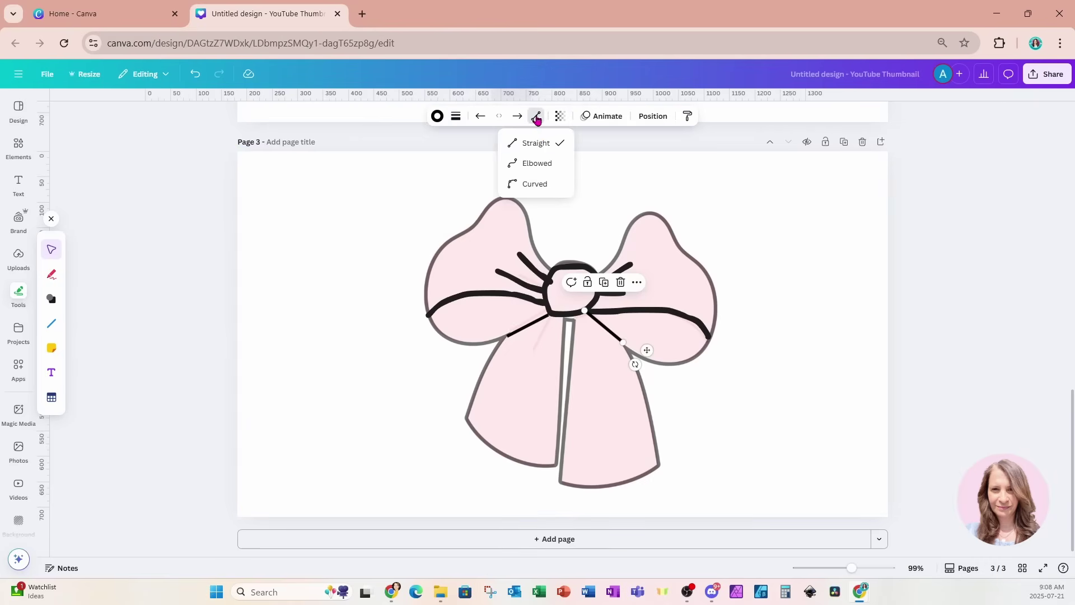
left_click(538, 184)
left_click_drag(599, 333, 625, 346)
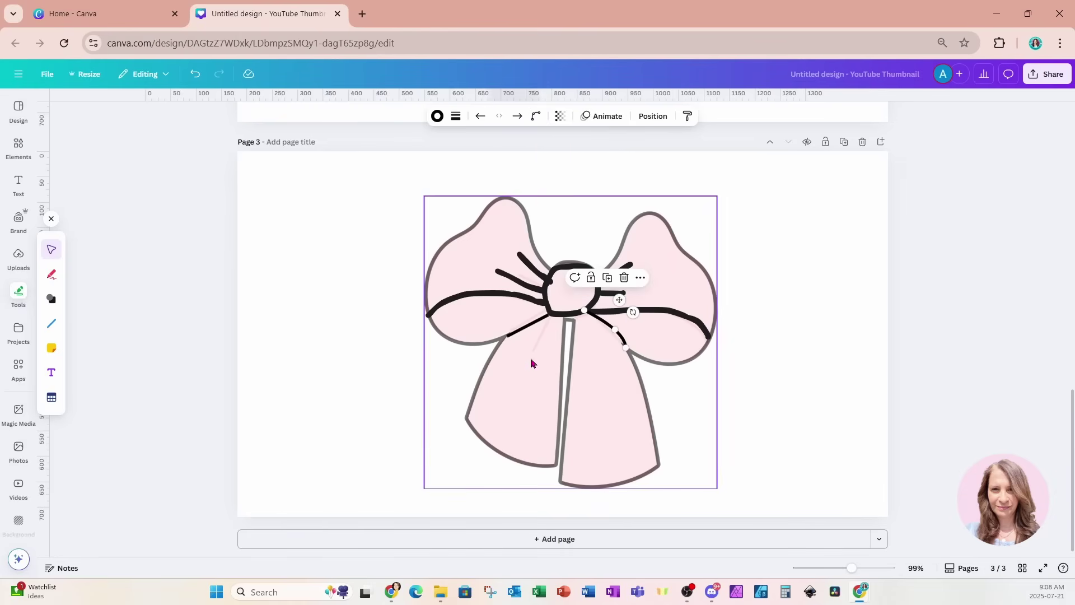
left_click(525, 331)
left_click(536, 116)
left_click(538, 183)
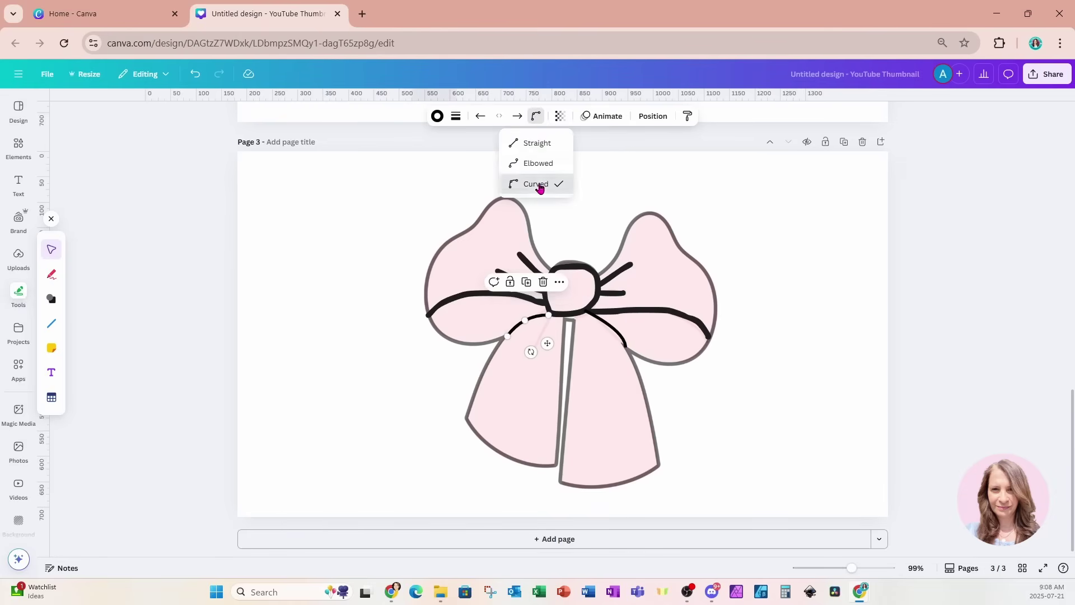
left_click(636, 365)
left_click_drag(615, 329, 612, 324)
Draw two thick straight lines from the knot down into the left and right tails
left_click(51, 323)
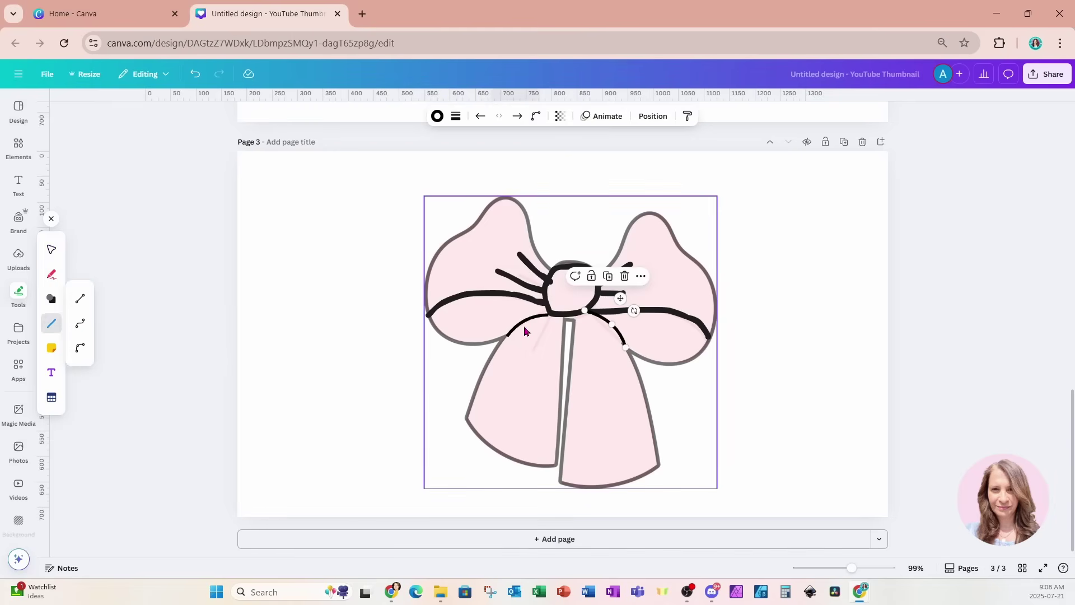
left_click(503, 336)
key("Delete")
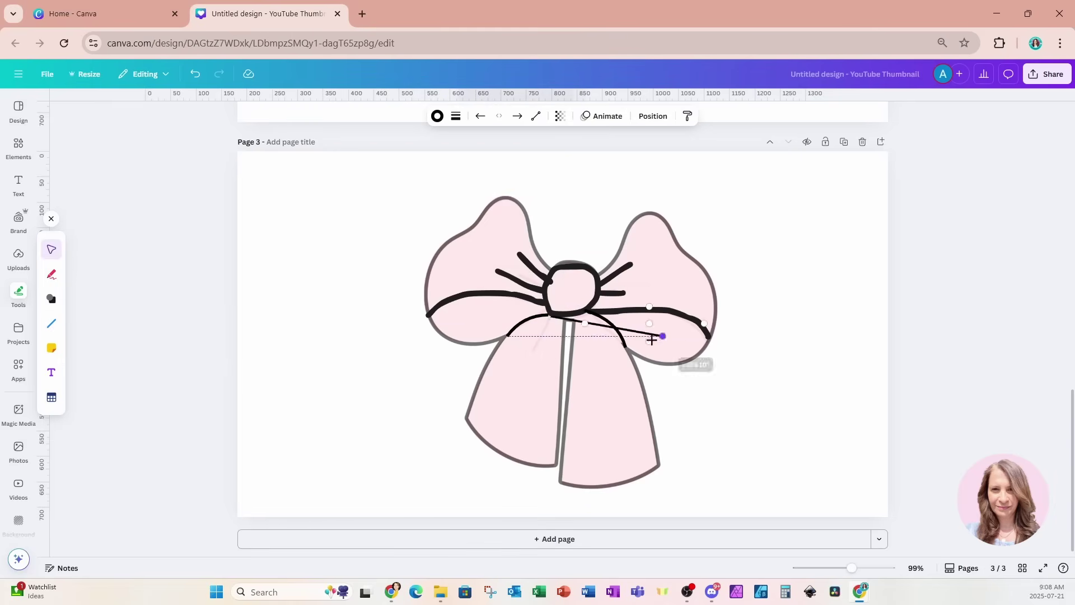
left_click_drag(552, 314, 520, 397)
left_click(456, 117)
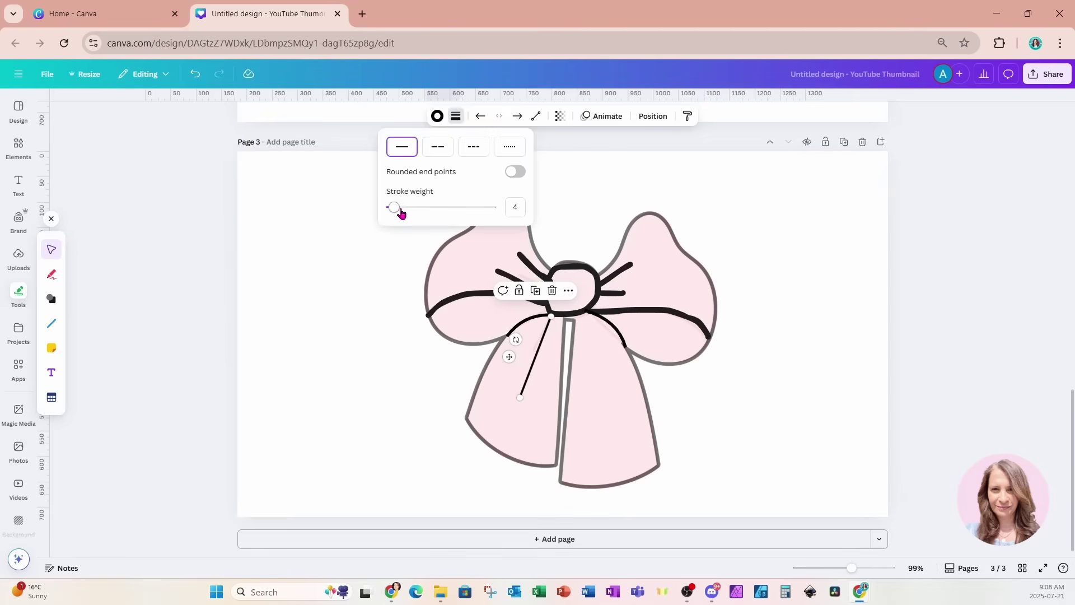
left_click_drag(401, 211, 396, 210)
left_click(509, 356)
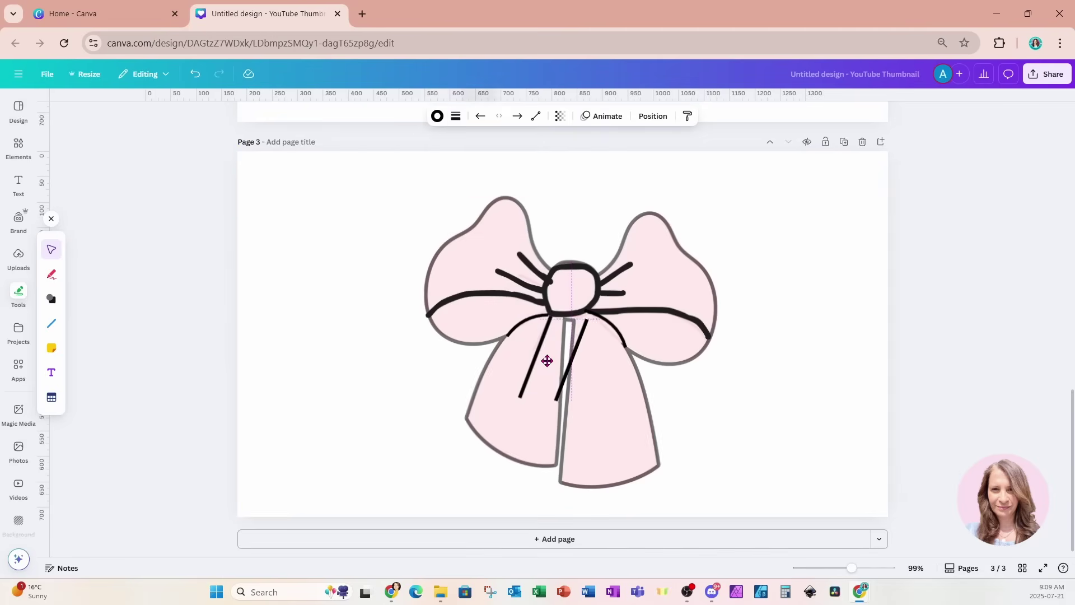
left_click_drag(586, 313, 611, 436)
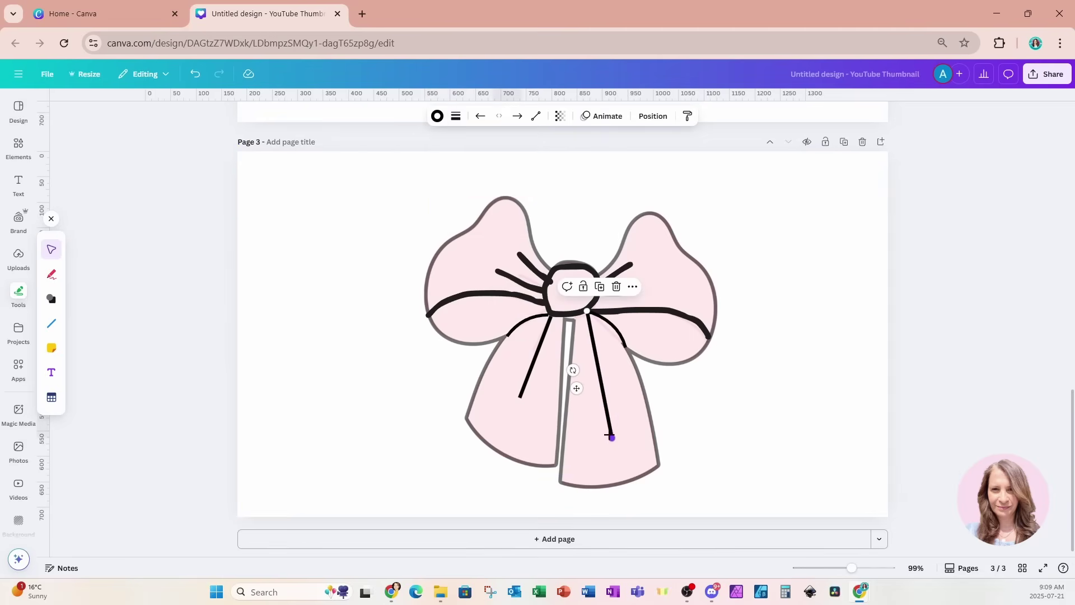
left_click(736, 380)
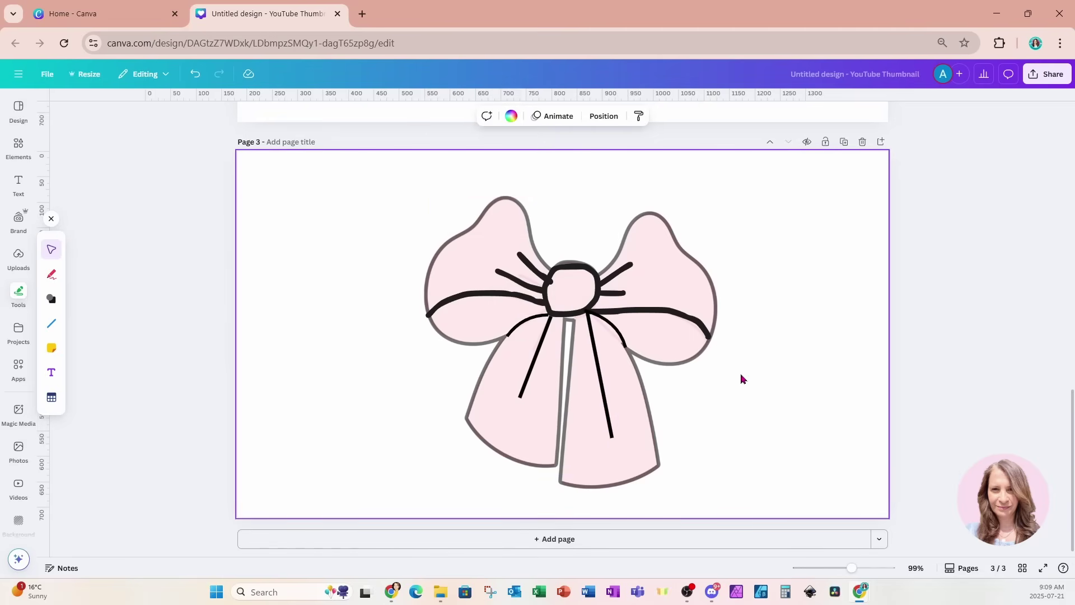
Delete the pink bow layer and set the white outlined bow's transparency back to 100
left_click(604, 117)
scroll(129, 480, "down", 2)
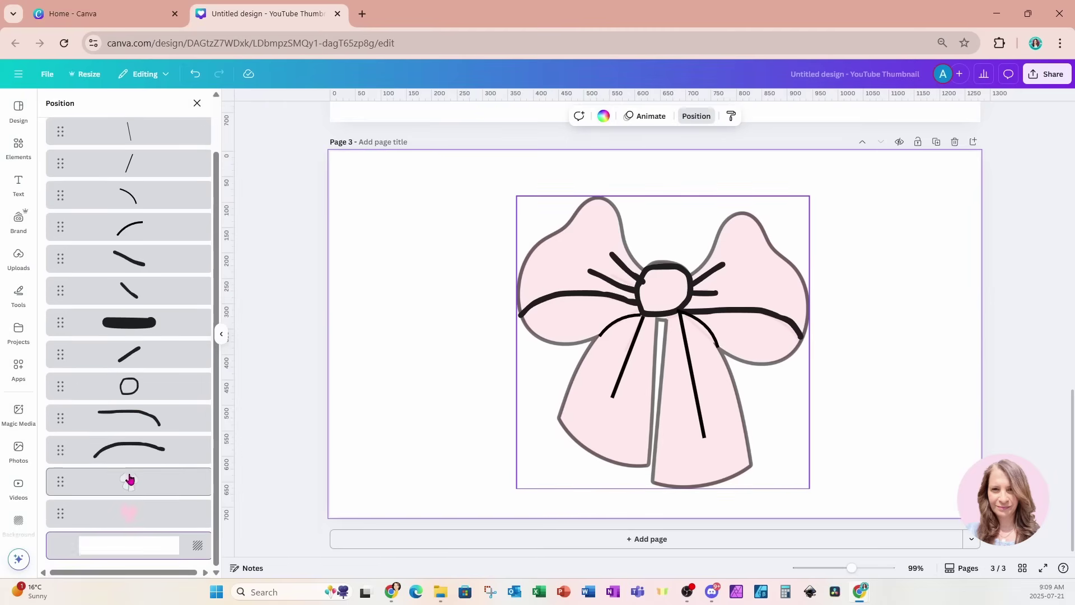
left_click(122, 511)
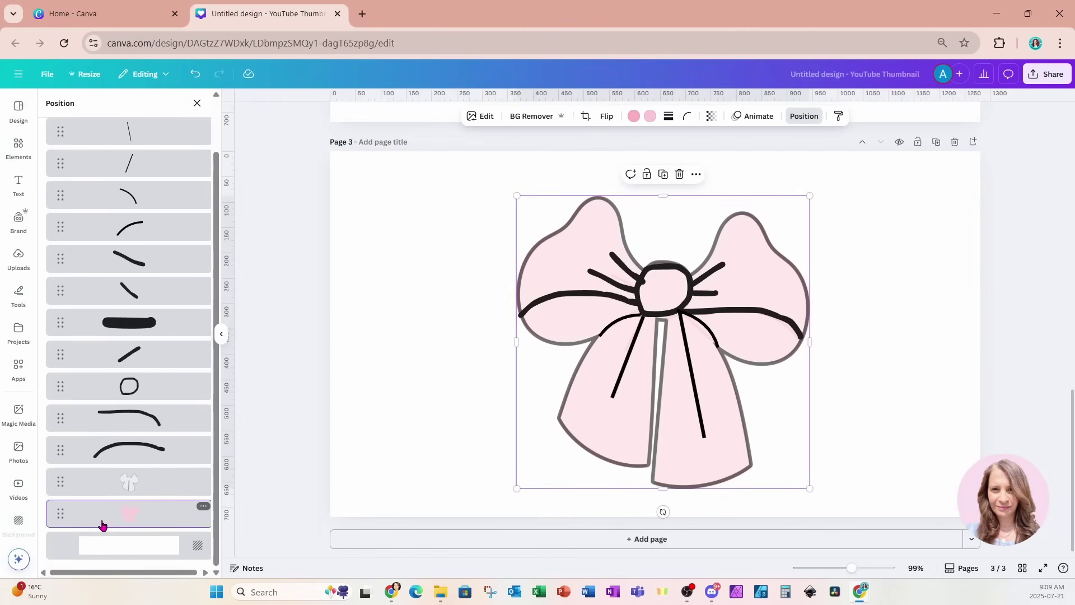
key("Delete")
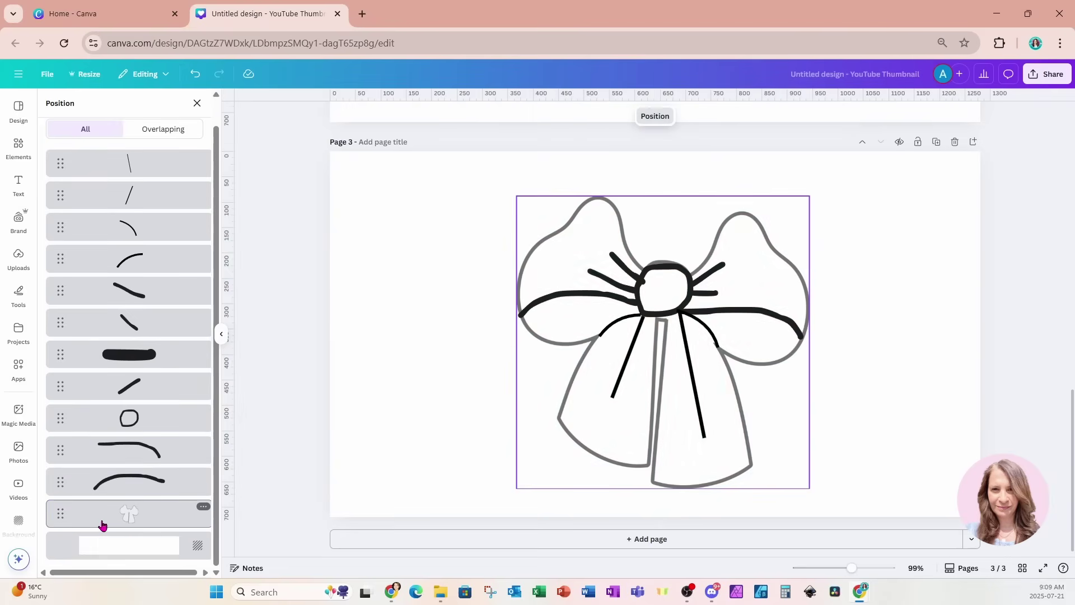
left_click(148, 515)
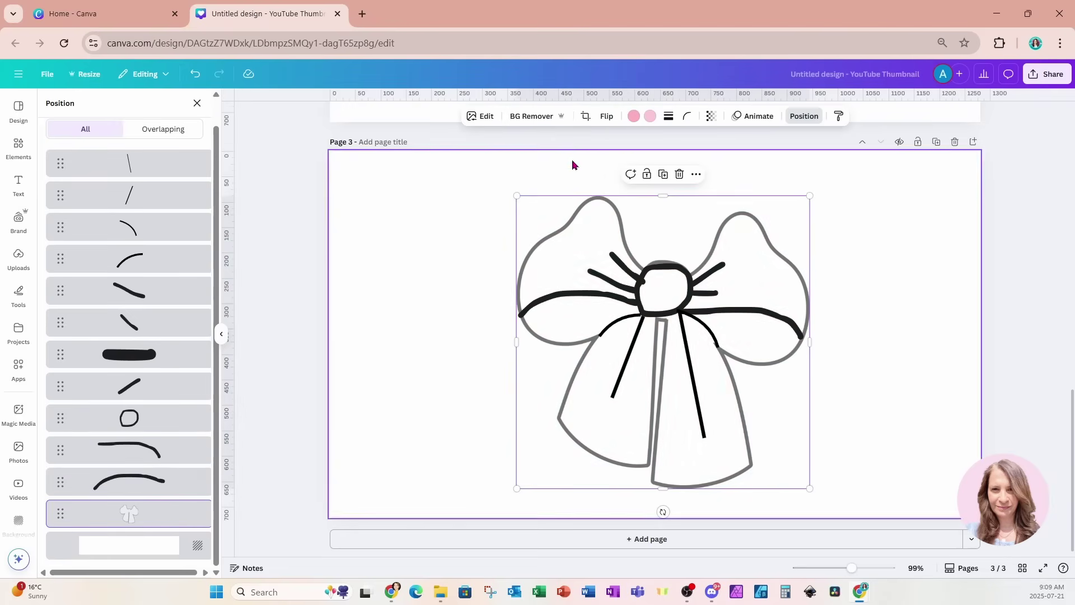
left_click(711, 115)
left_click_drag(719, 159, 745, 161)
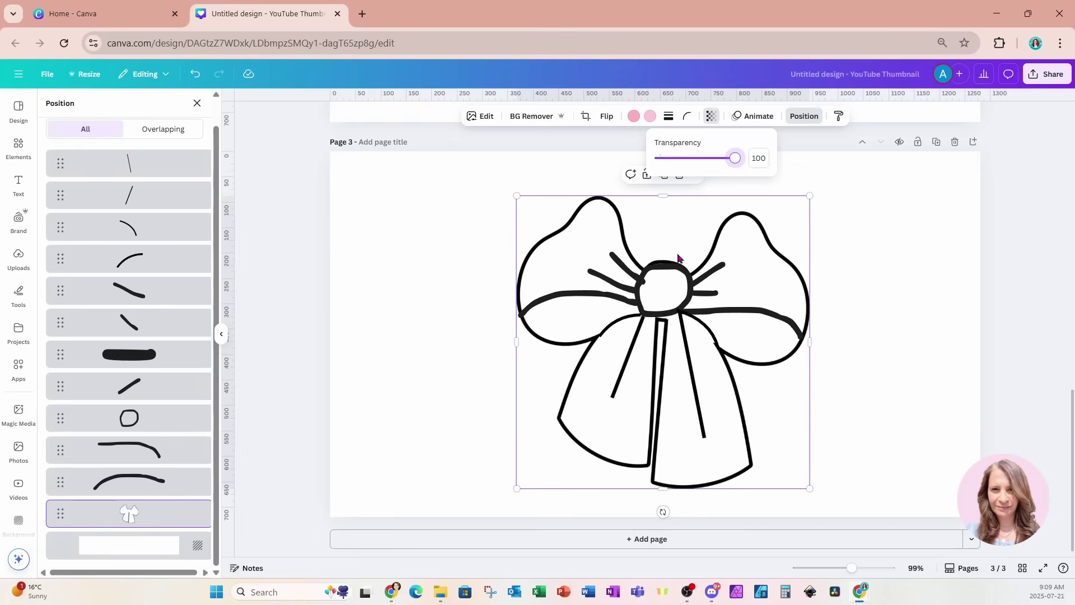
left_click(847, 241)
Download only Page 3 as a PNG, then add a blank Page 4
left_click(1045, 75)
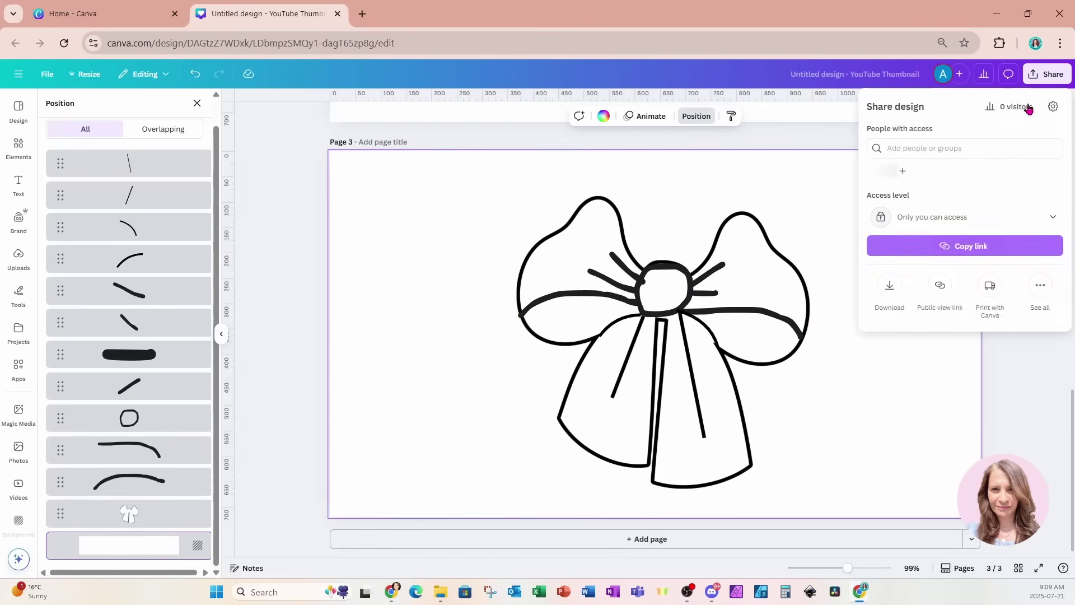
left_click(890, 286)
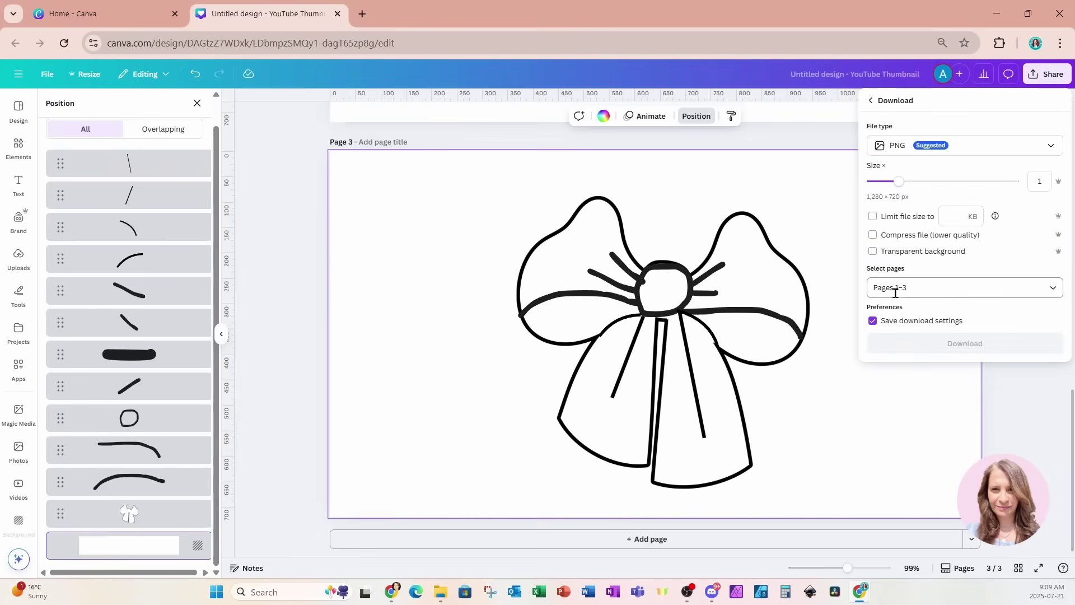
left_click(902, 286)
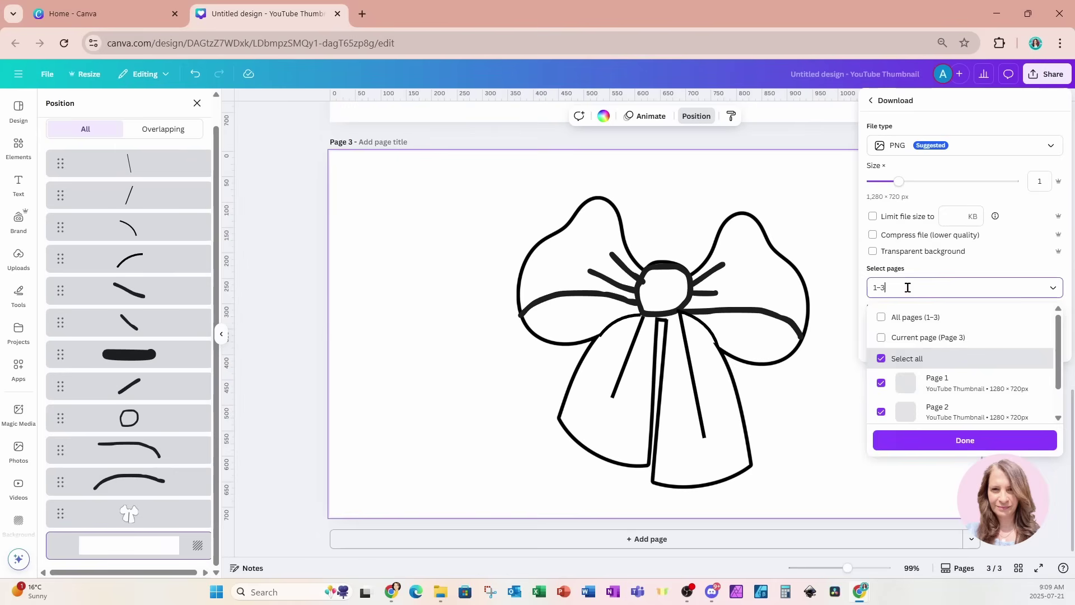
left_click(925, 336)
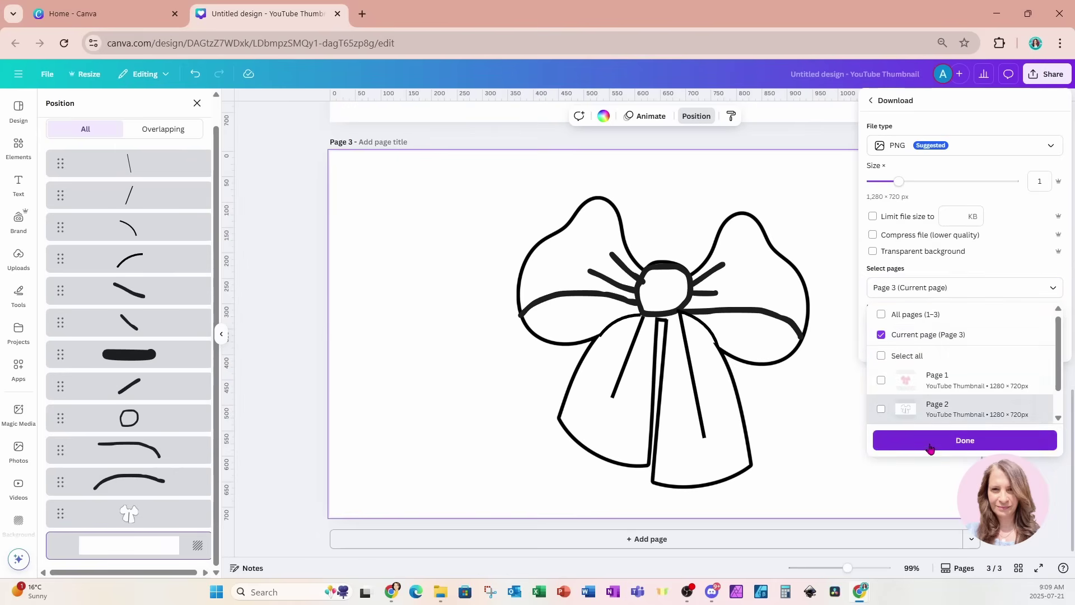
left_click(927, 442)
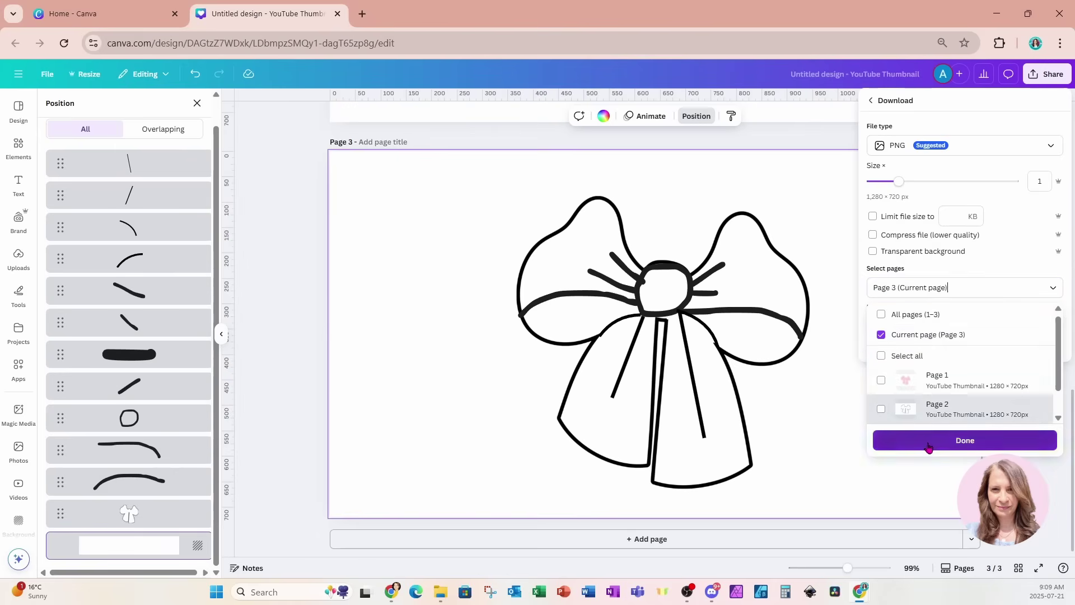
left_click(906, 346)
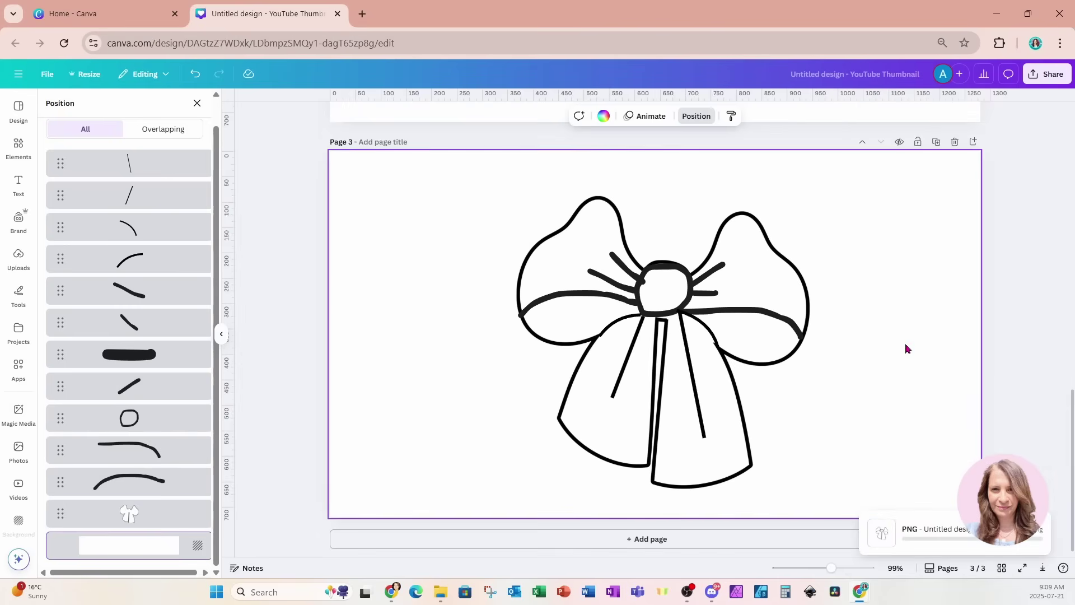
left_click(576, 545)
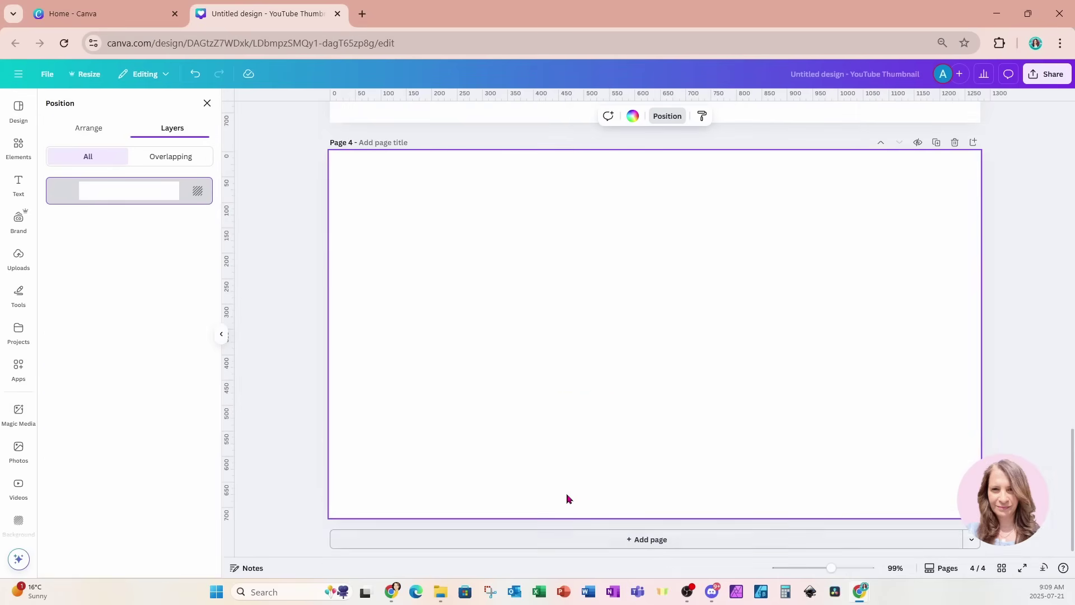
Place the downloaded bow outline PNG on Page 4 and remove its white background
left_click(1014, 48)
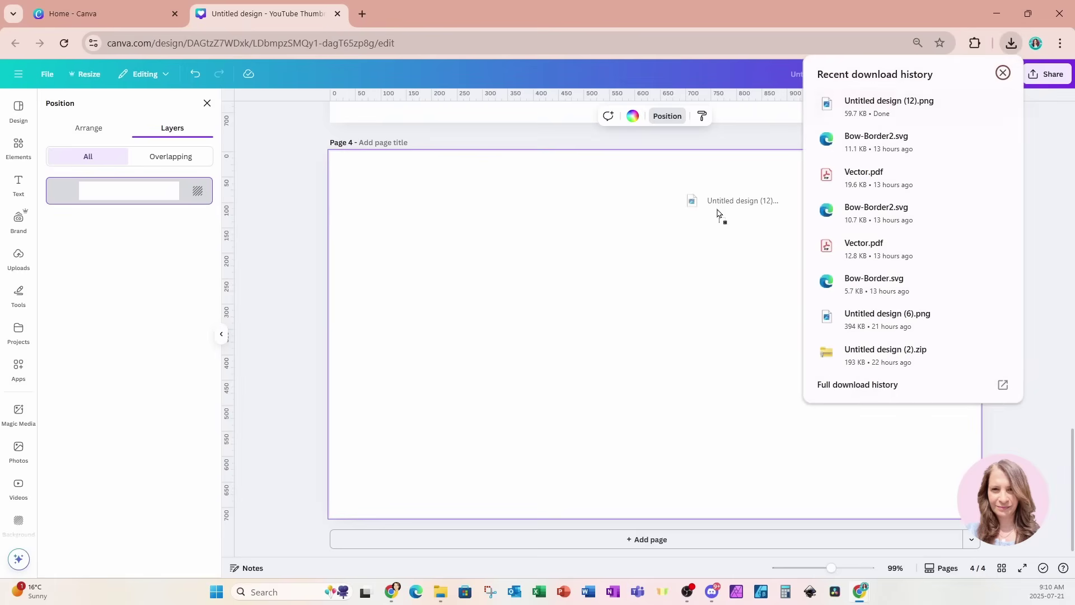
left_click_drag(649, 333, 651, 334)
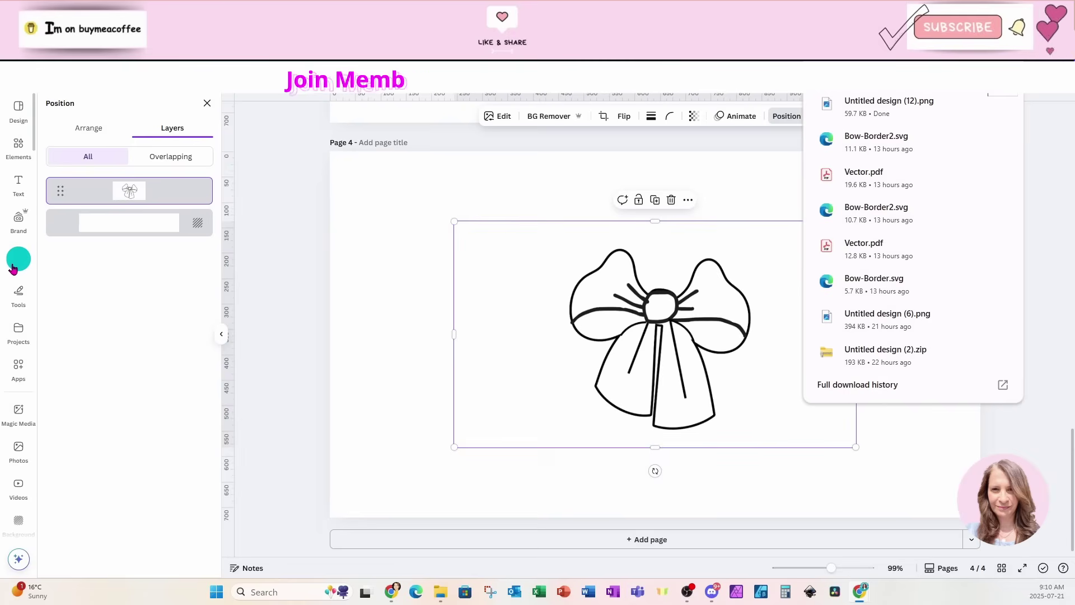
left_click(548, 116)
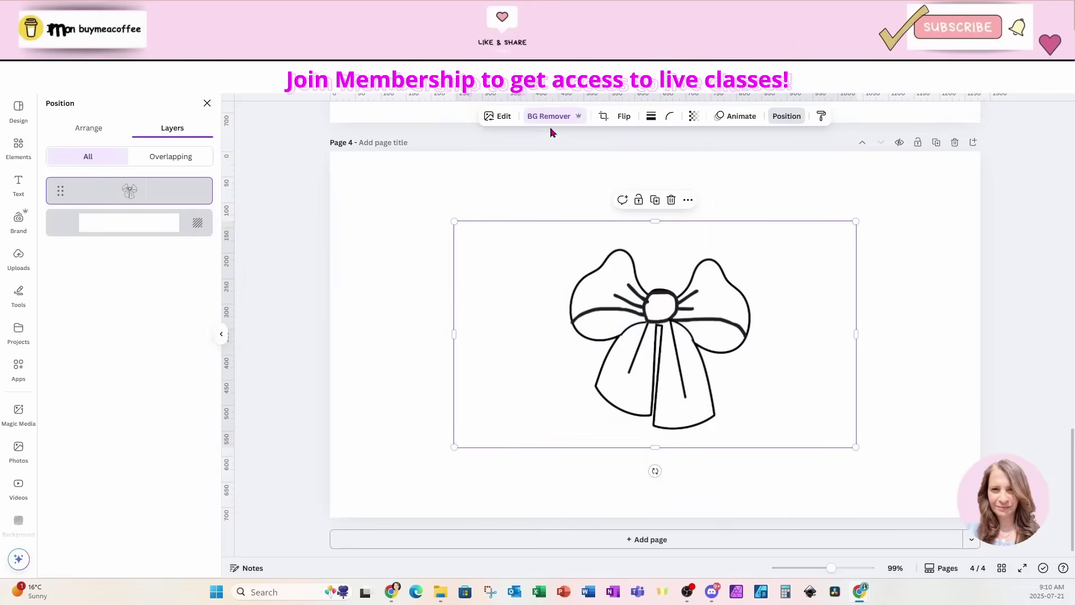
left_click(547, 117)
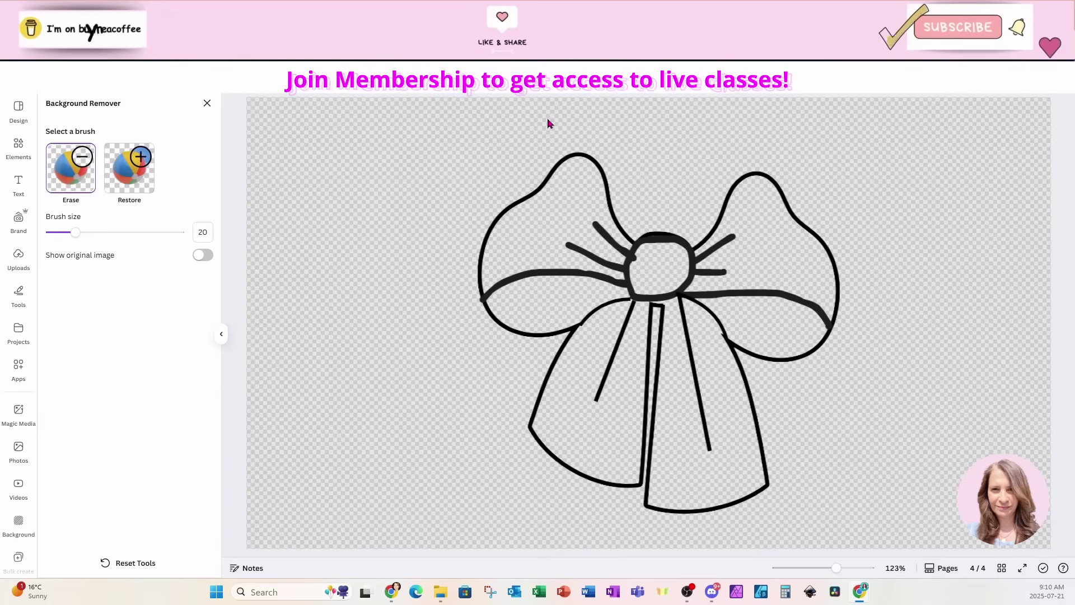
left_click(206, 104)
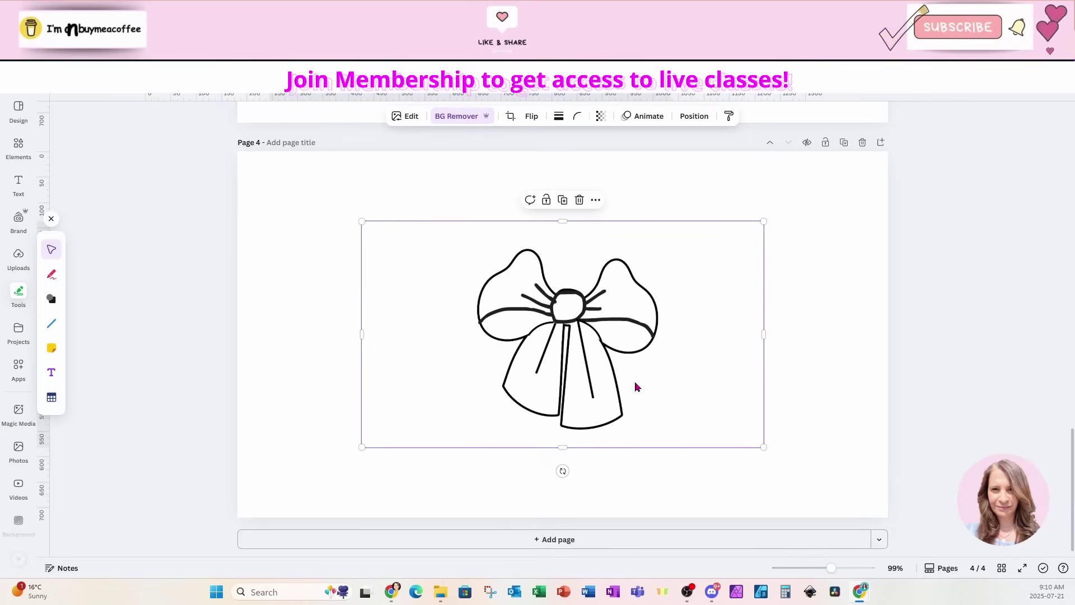
Add a blank Page 5 and paste the pink bow onto it
scroll(636, 385, "up", 3)
scroll(636, 386, "up", 15)
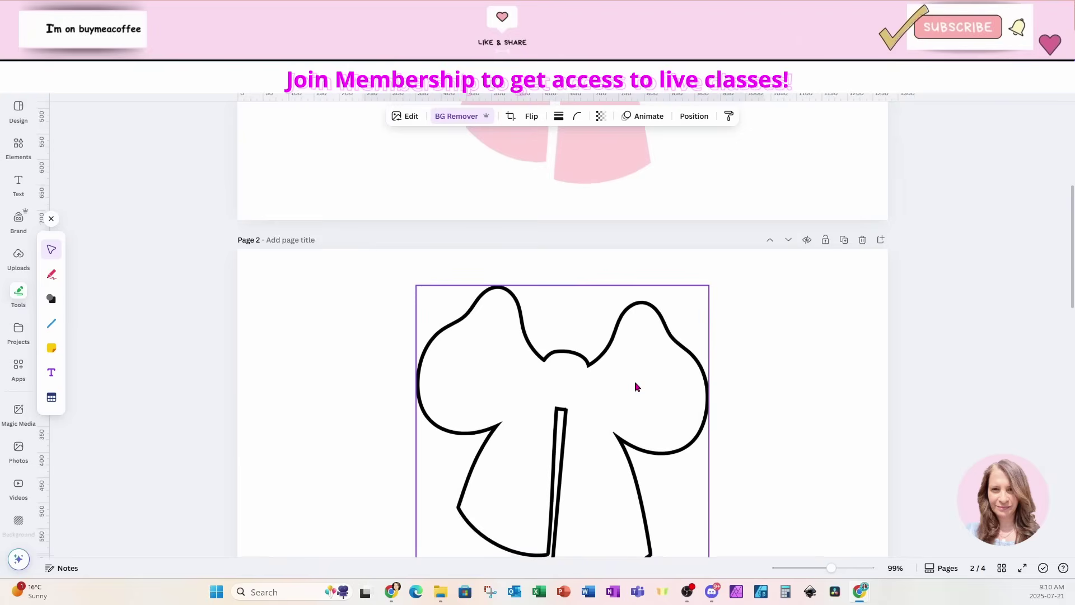
scroll(618, 300, "up", 2)
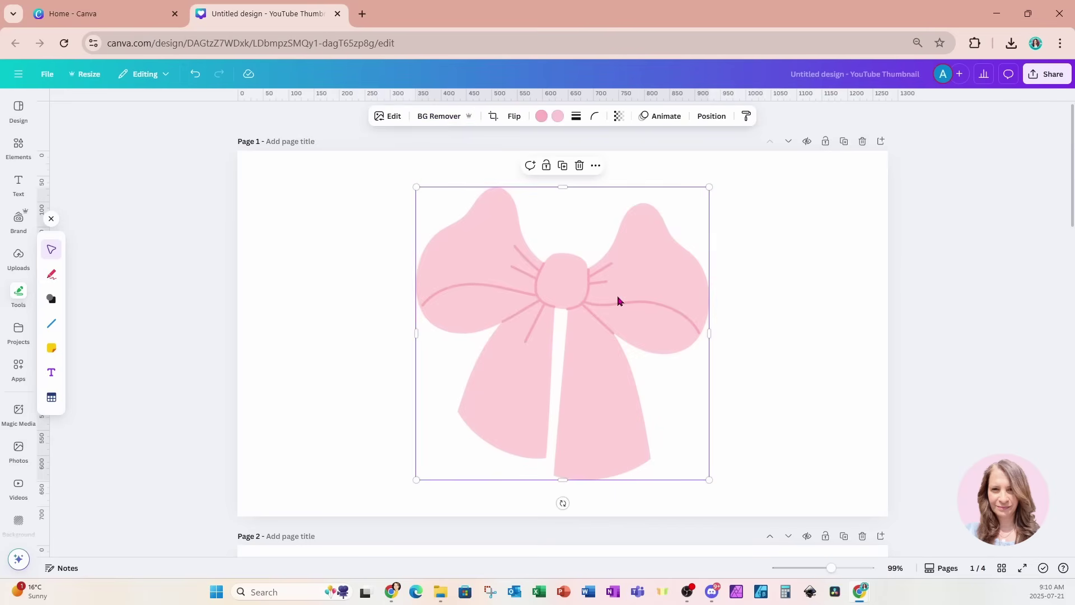
scroll(618, 300, "down", 15)
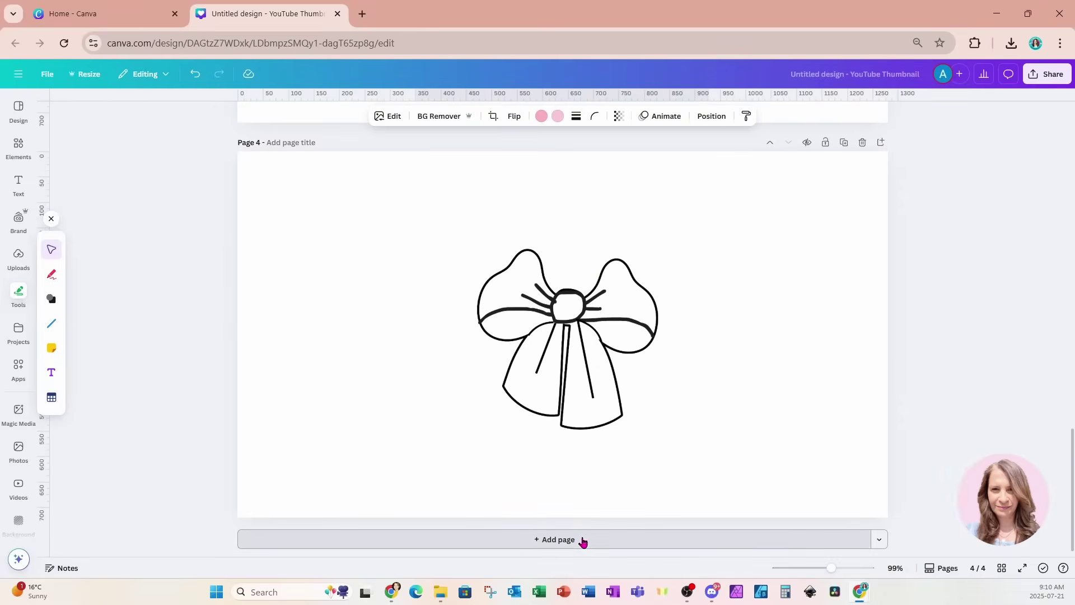
left_click(582, 541)
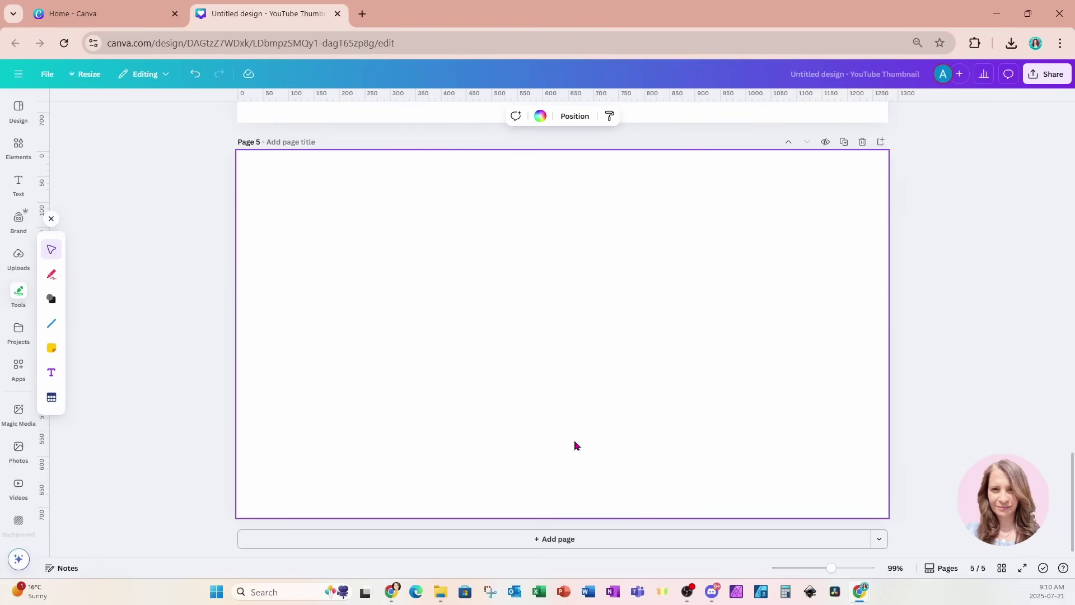
key("ctrl+v")
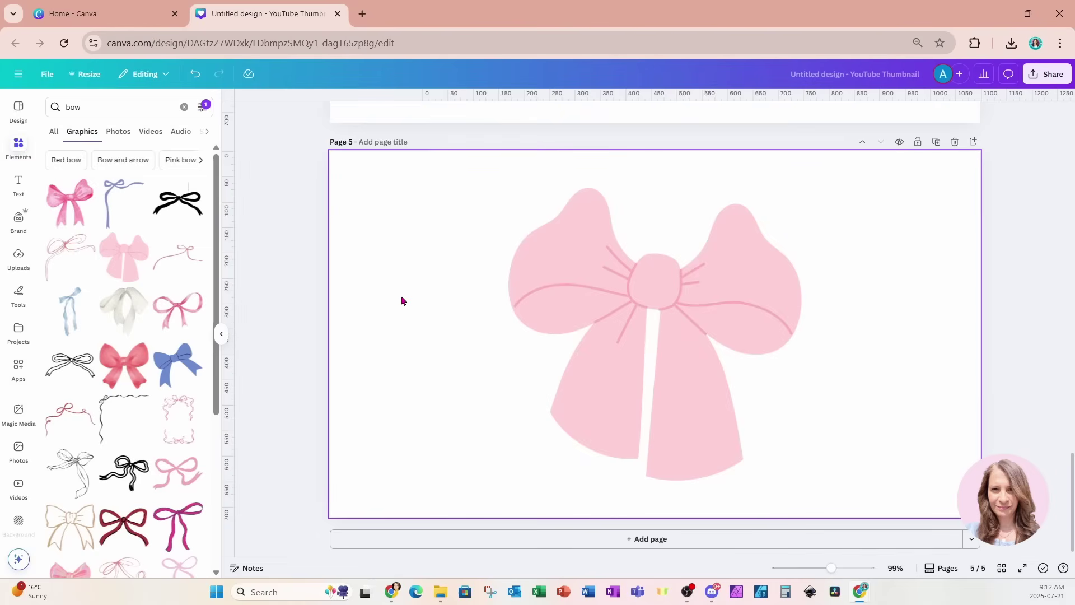
Search 'black background' and add a dark red-black photo to Page 5
left_click(184, 107)
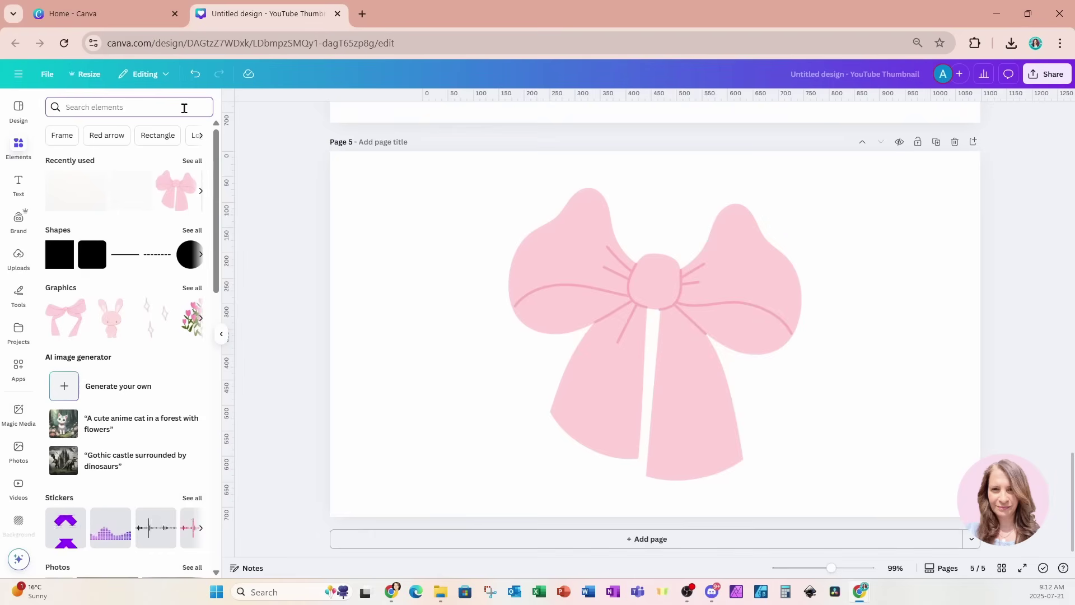
type("bla")
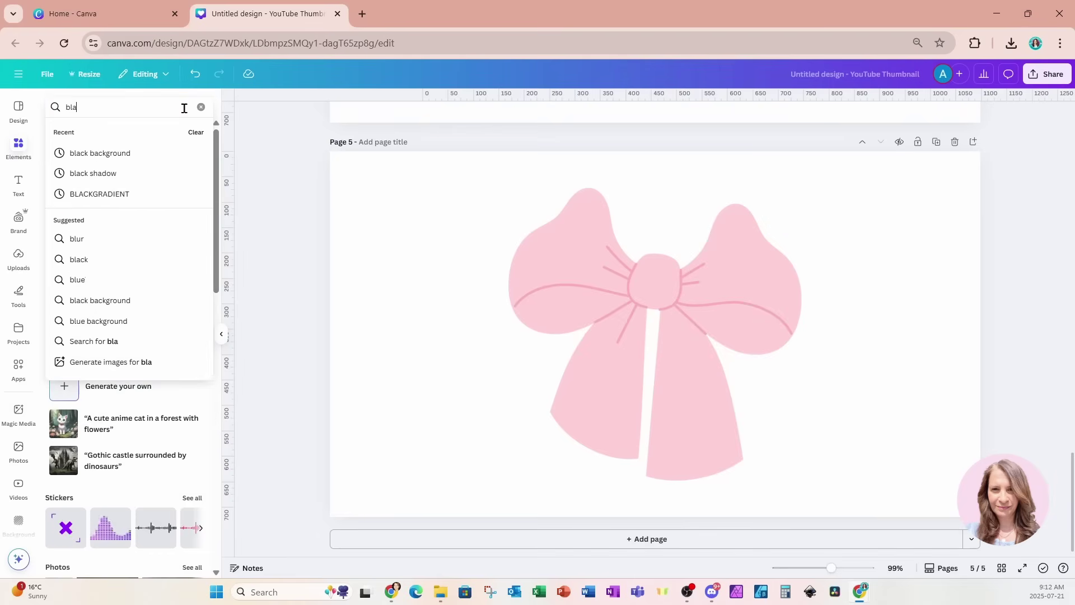
type("ck background")
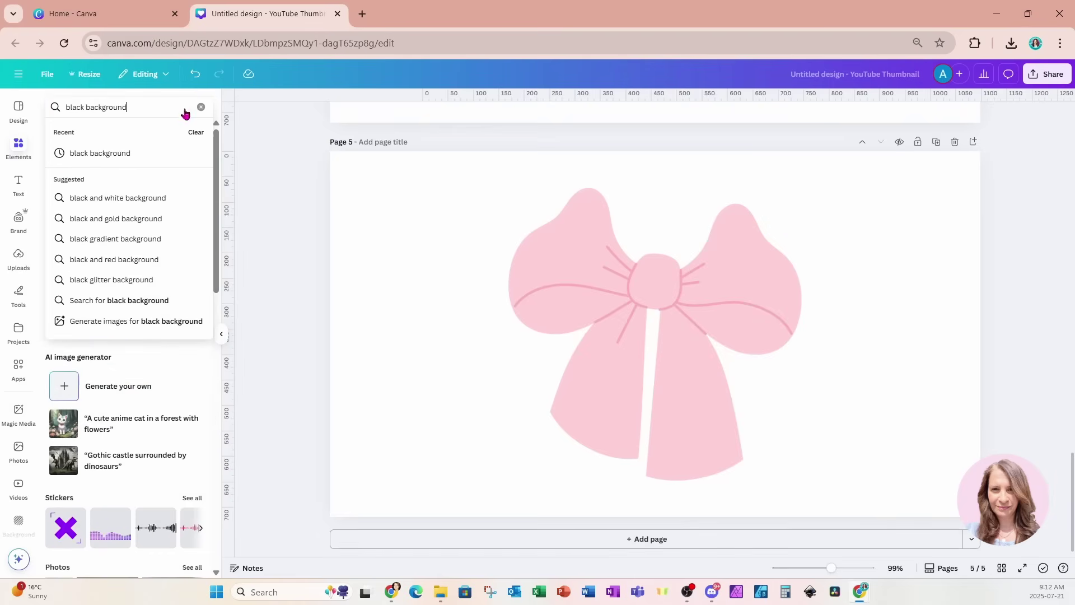
key("Return")
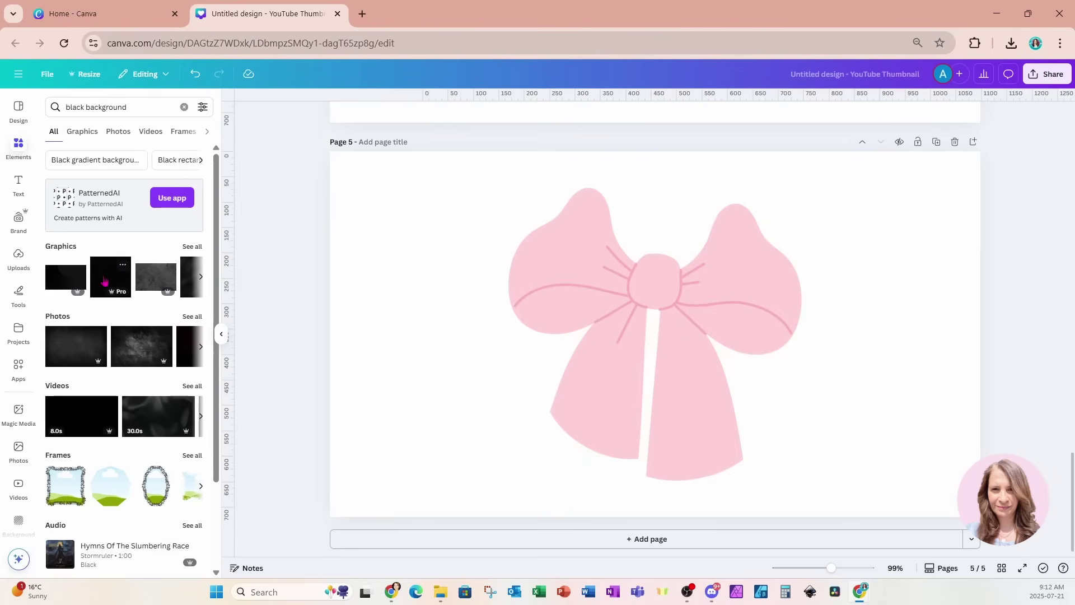
left_click(105, 280)
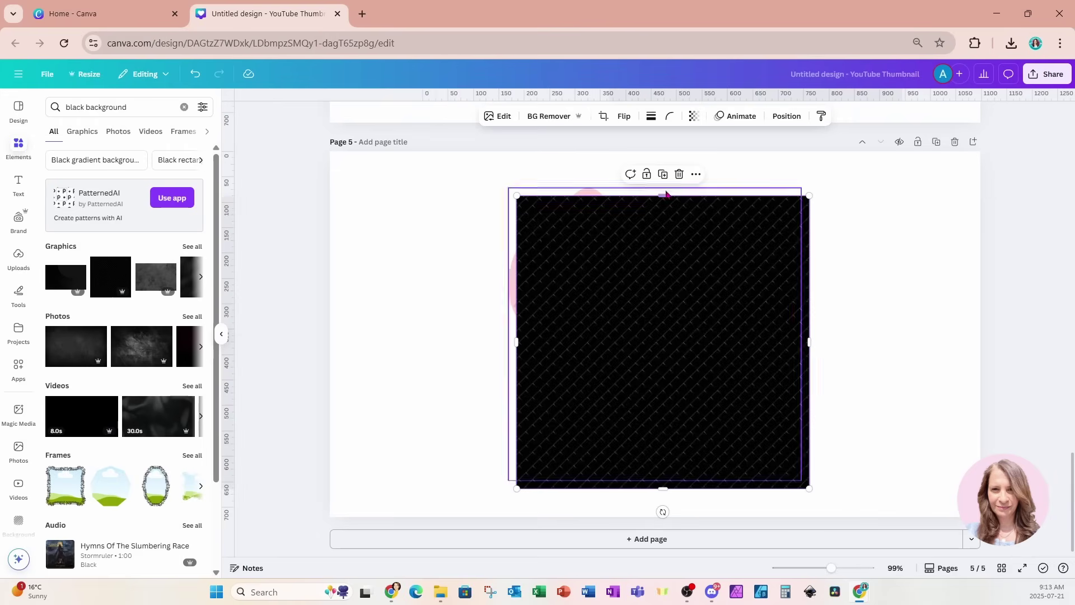
left_click(679, 174)
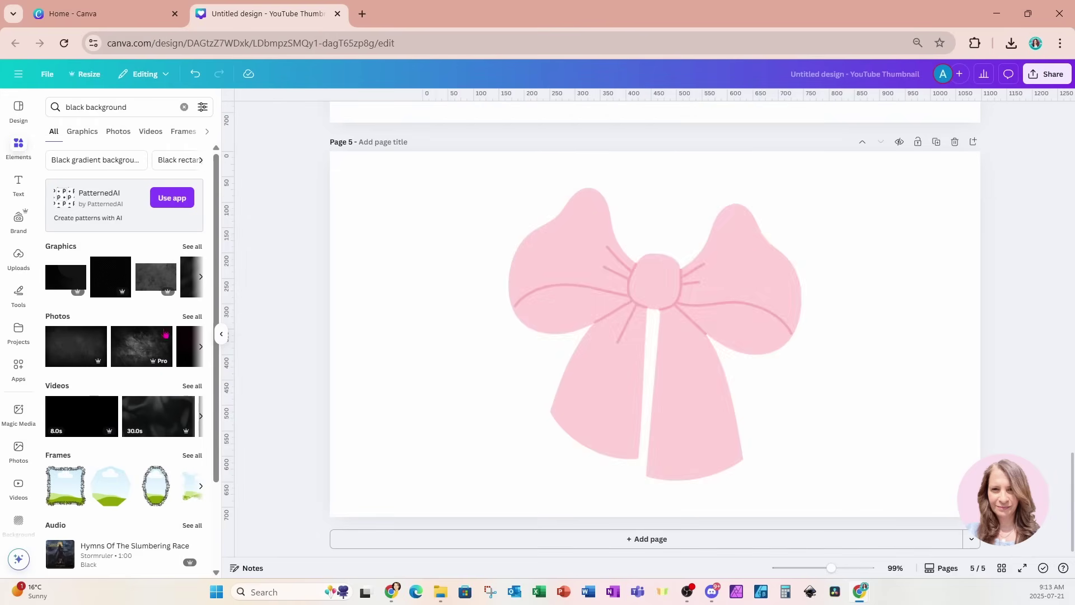
left_click(192, 316)
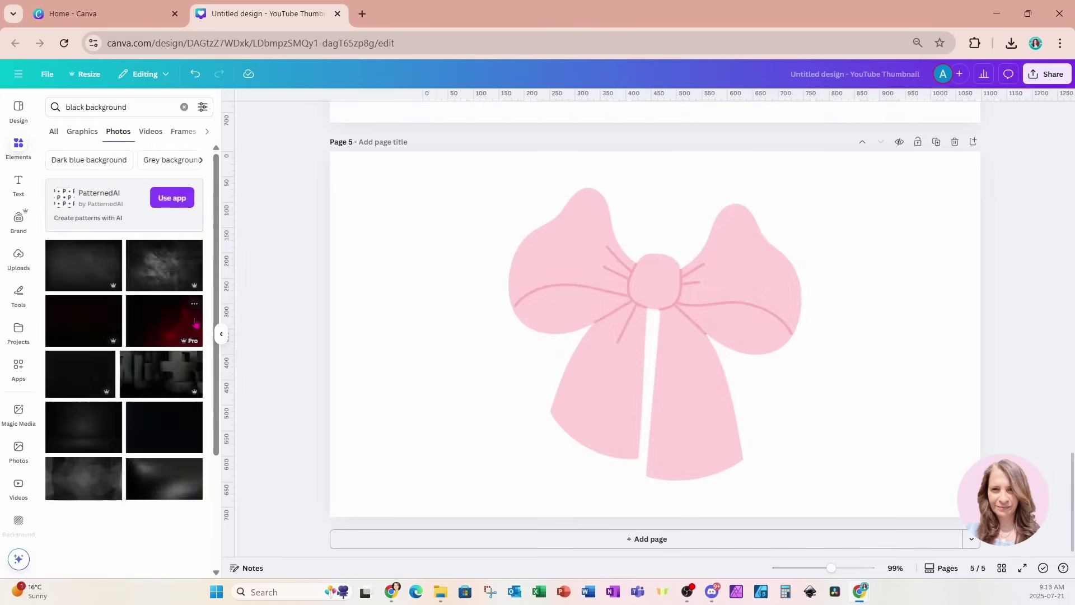
left_click(60, 320)
left_click_drag(668, 406, 644, 397)
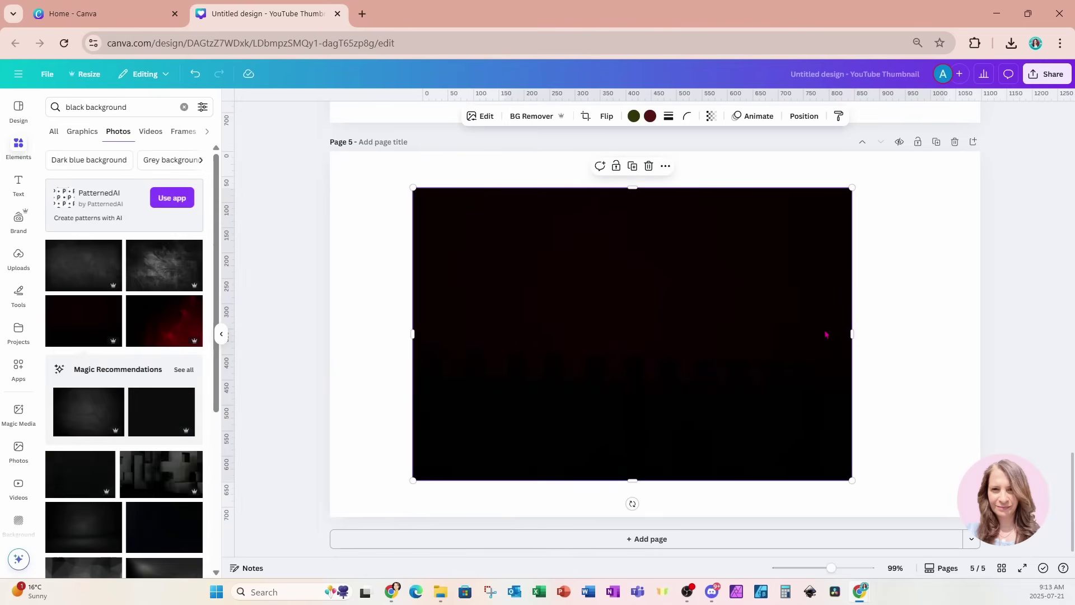
Layer the dark photo behind the pink bow and shift the bow right
left_click(803, 118)
left_click_drag(168, 193, 168, 248)
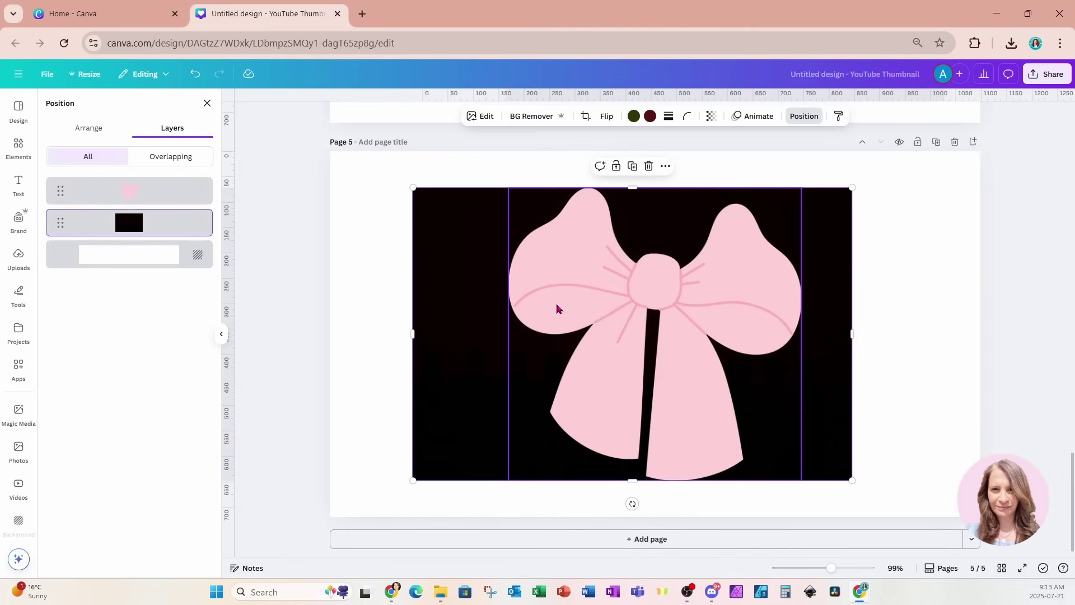
left_click_drag(560, 329, 644, 325)
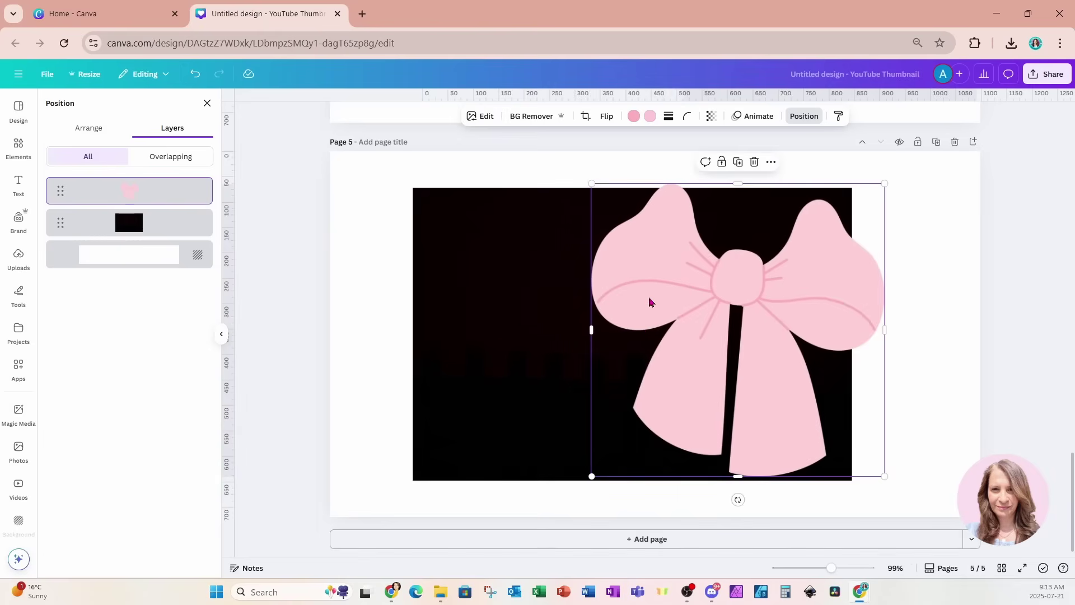
Search the apps for 'image cut' and launch Image Cutout Maker
left_click(20, 370)
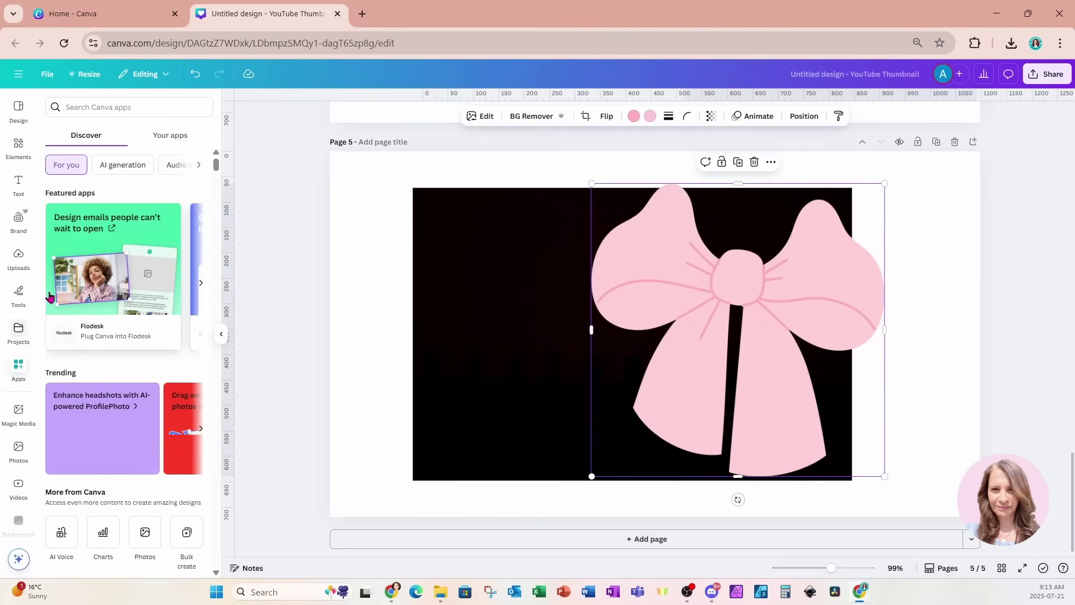
left_click(112, 106)
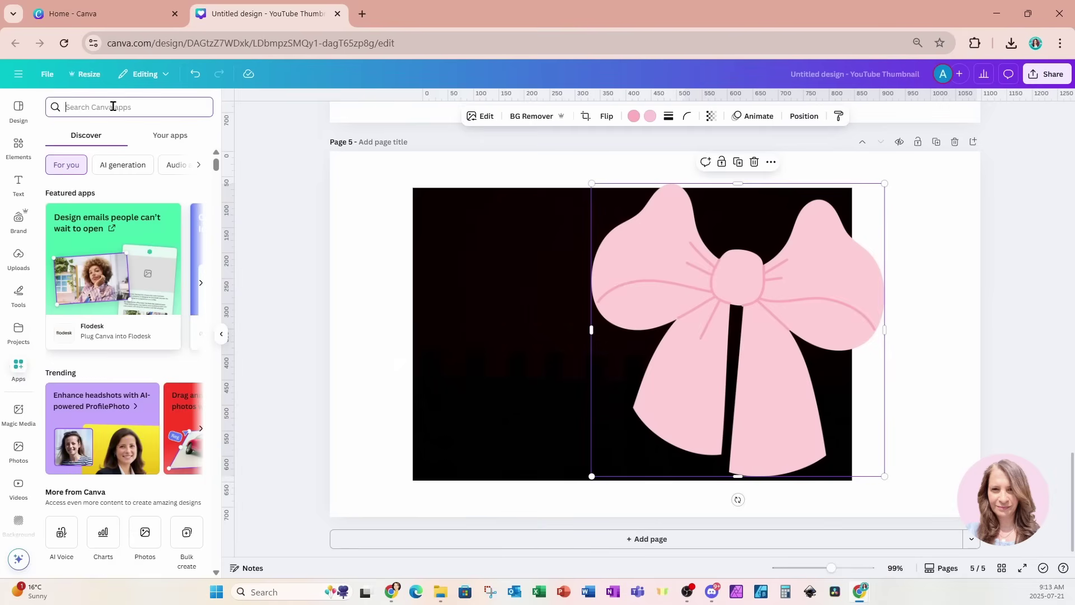
type("image")
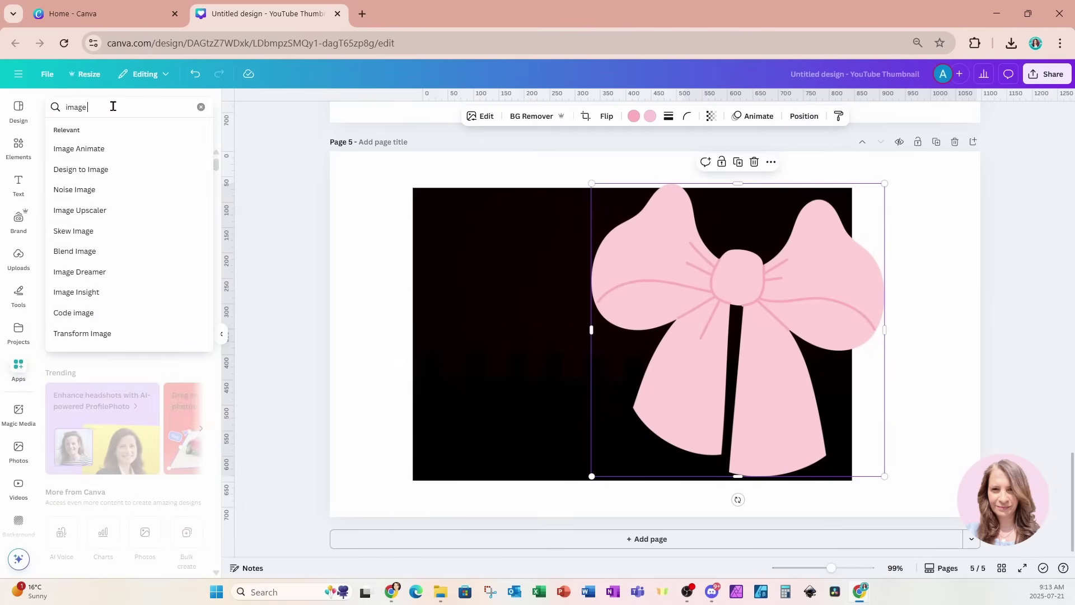
type(" cut")
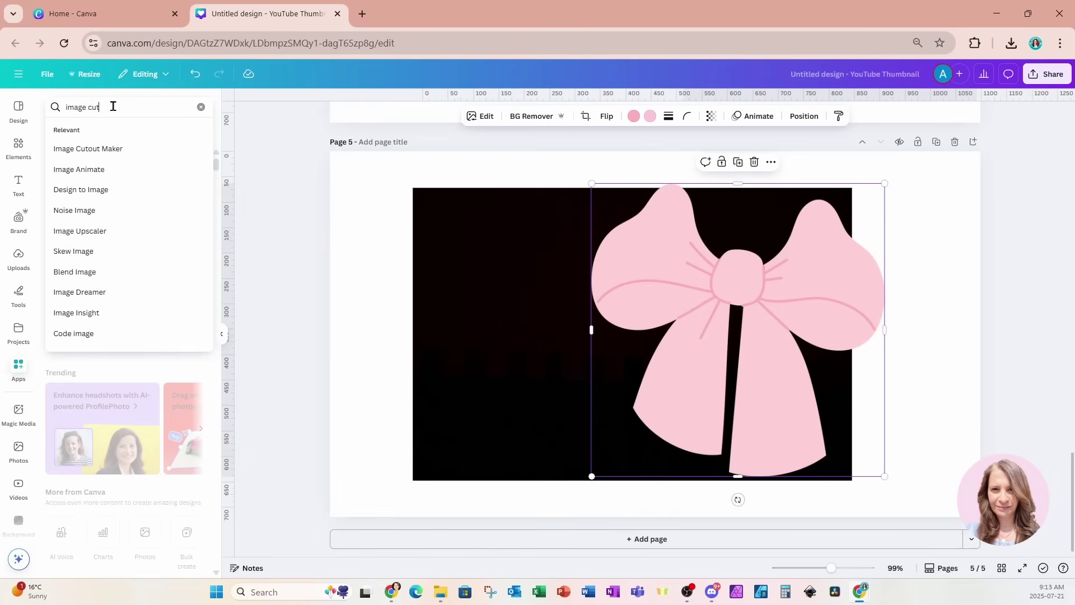
left_click(94, 150)
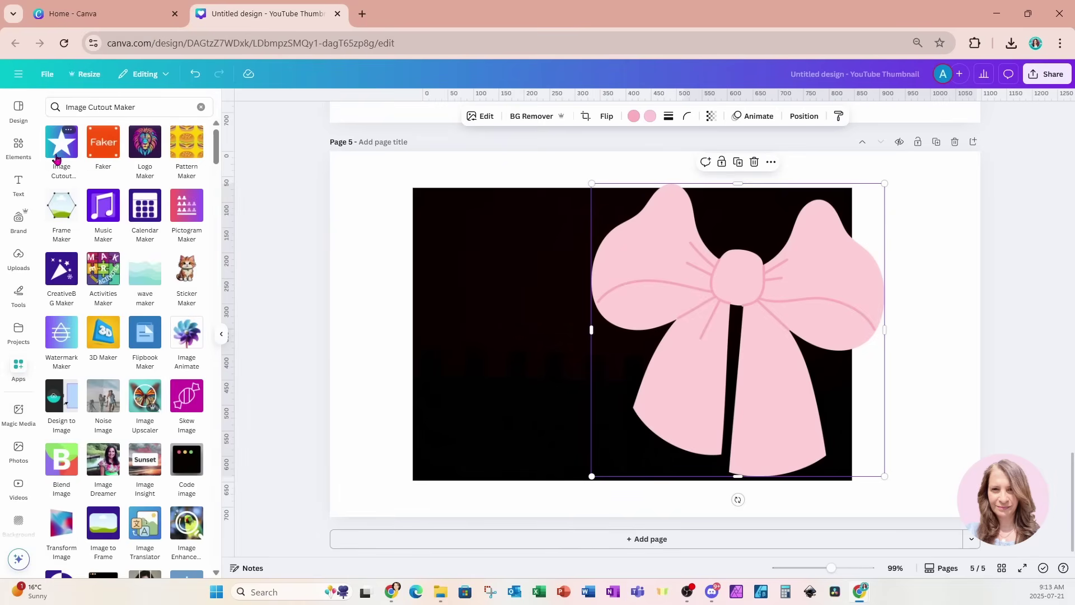
left_click(54, 150)
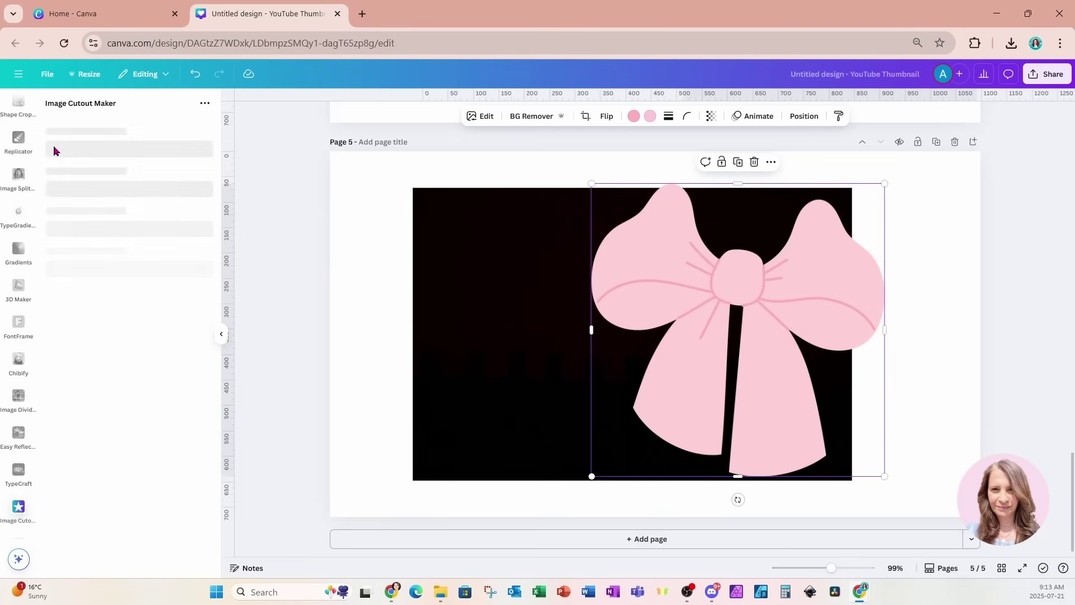
Cut the pink bow shape out of the black photo with Cutout type Image, and add it
left_click(454, 216)
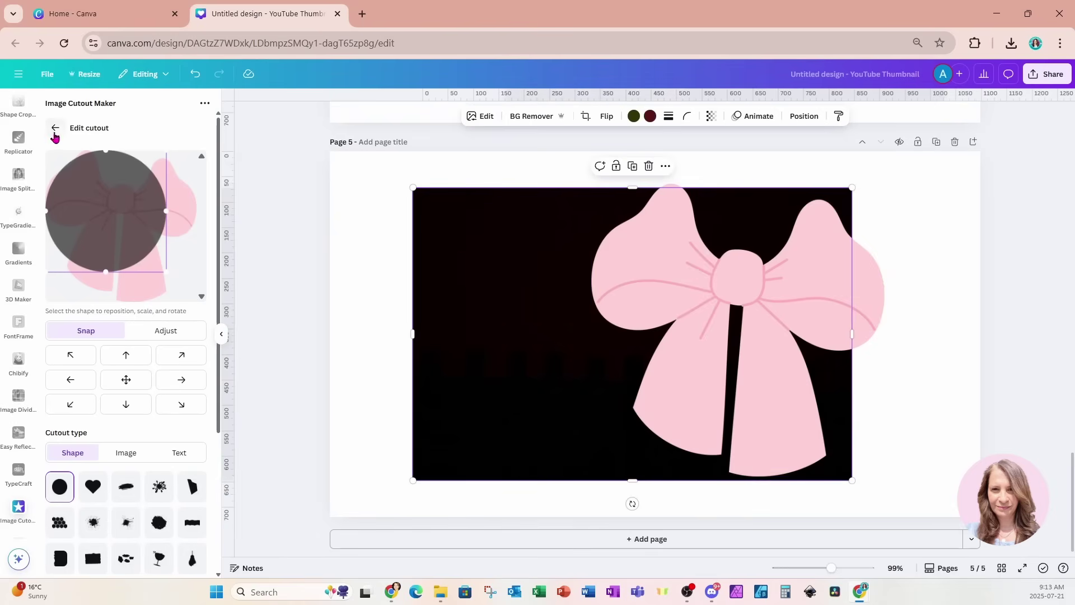
left_click(55, 129)
left_click(91, 164)
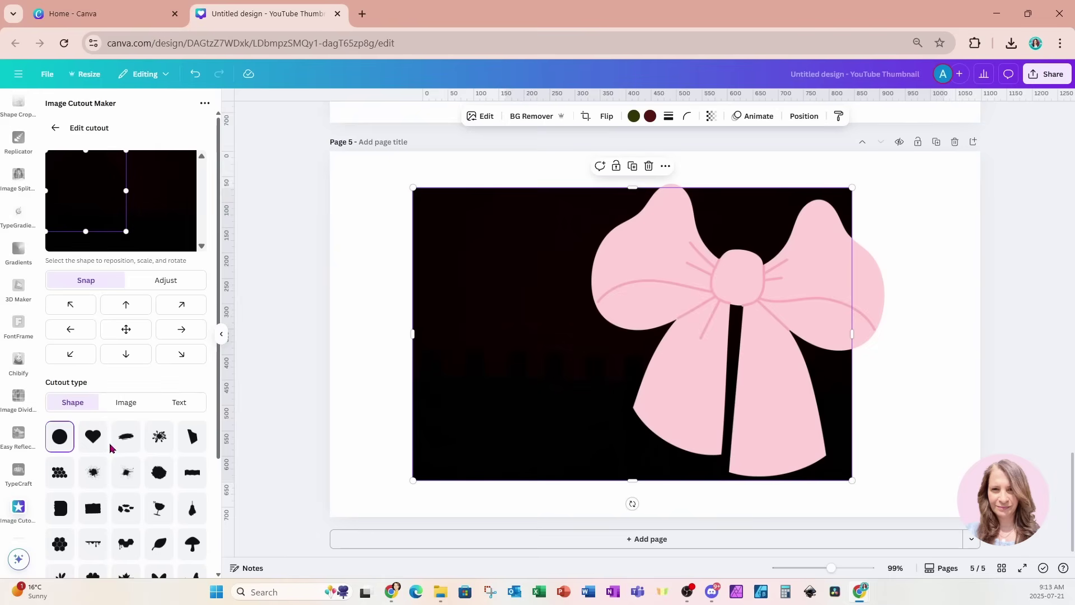
scroll(109, 448, "down", 1)
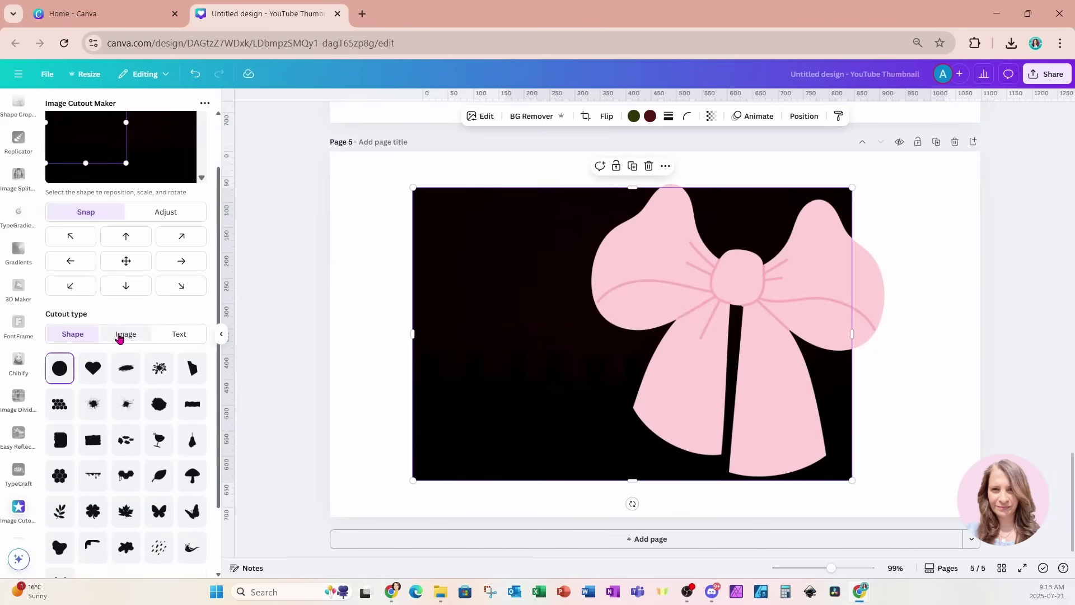
left_click(126, 334)
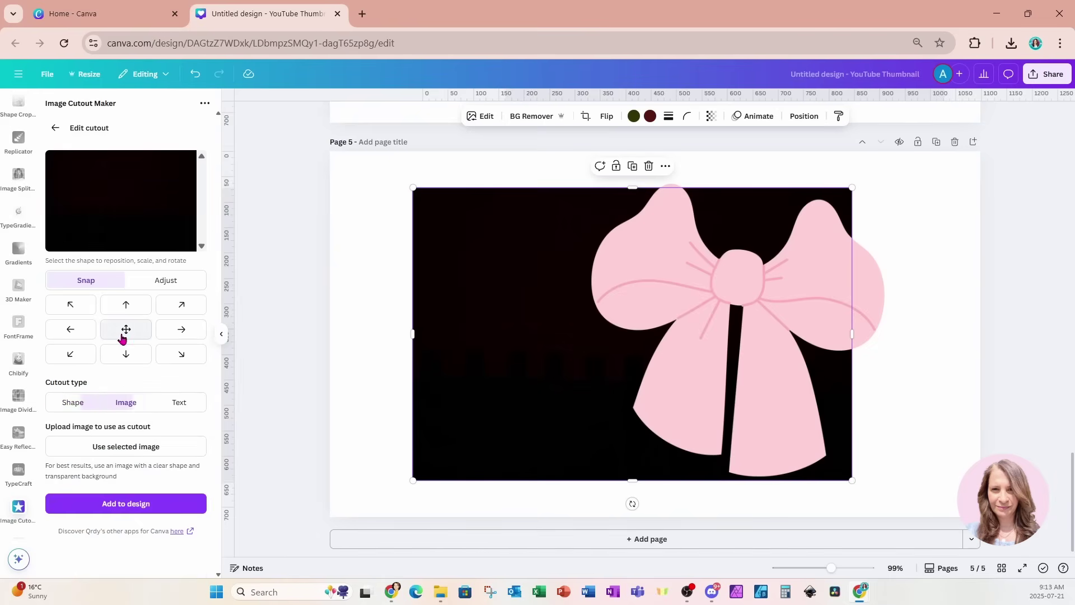
left_click(726, 322)
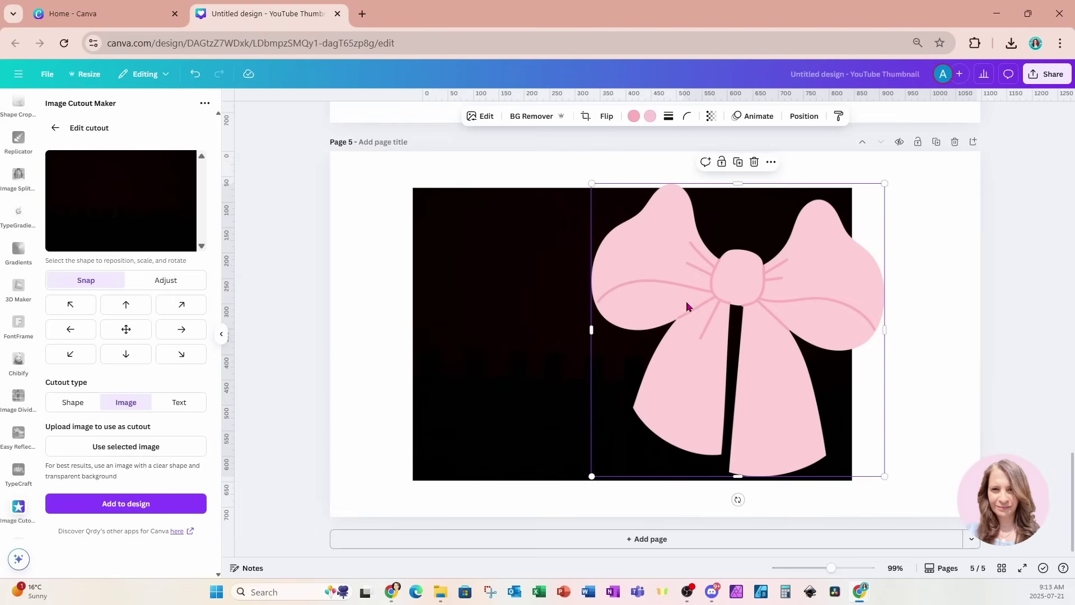
left_click(126, 448)
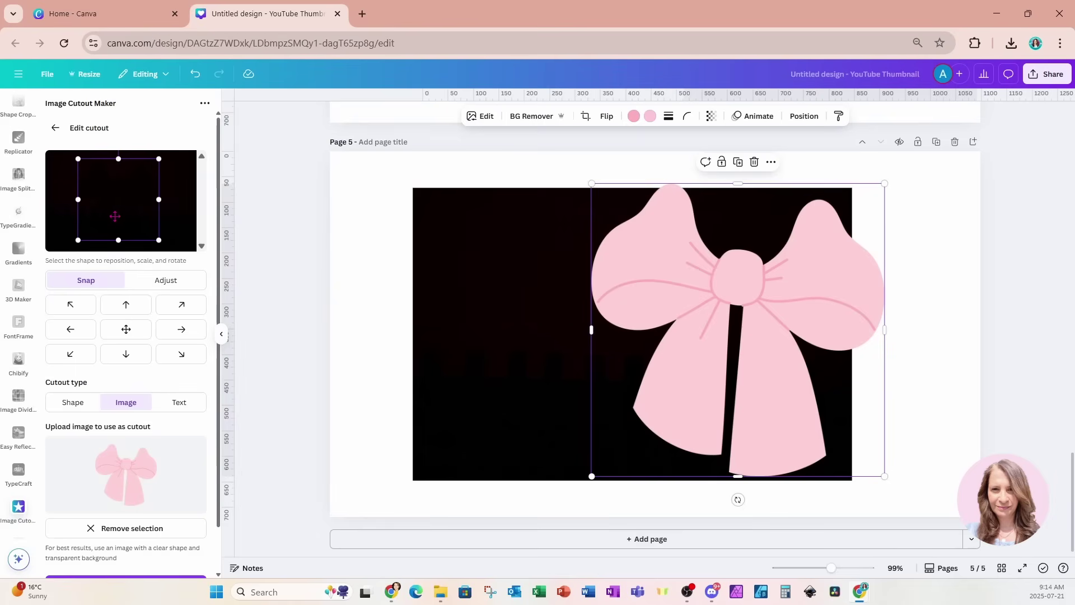
scroll(143, 403, "down", 2)
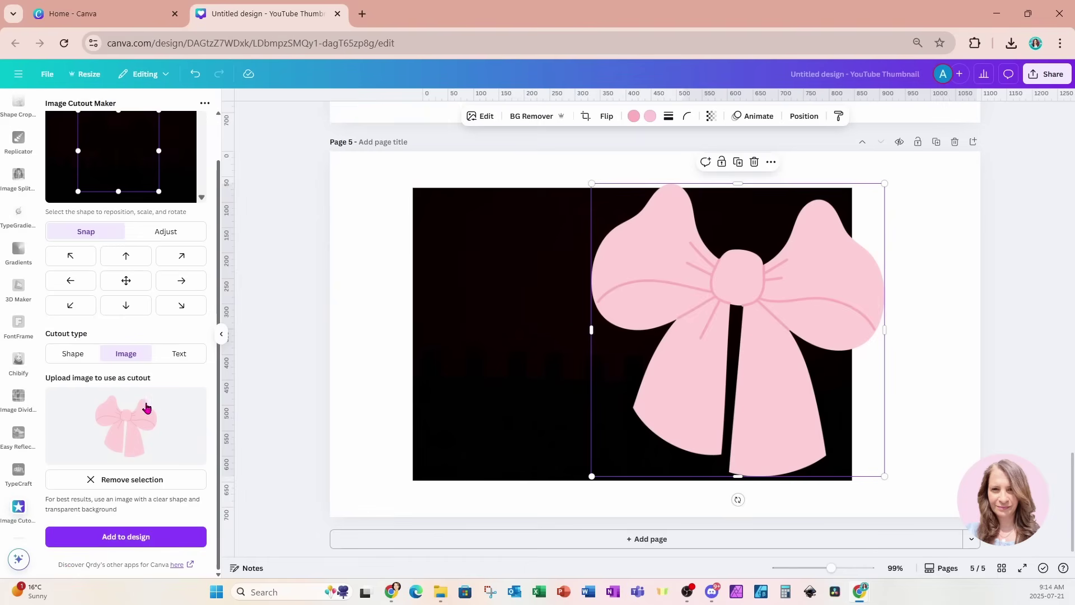
left_click(87, 542)
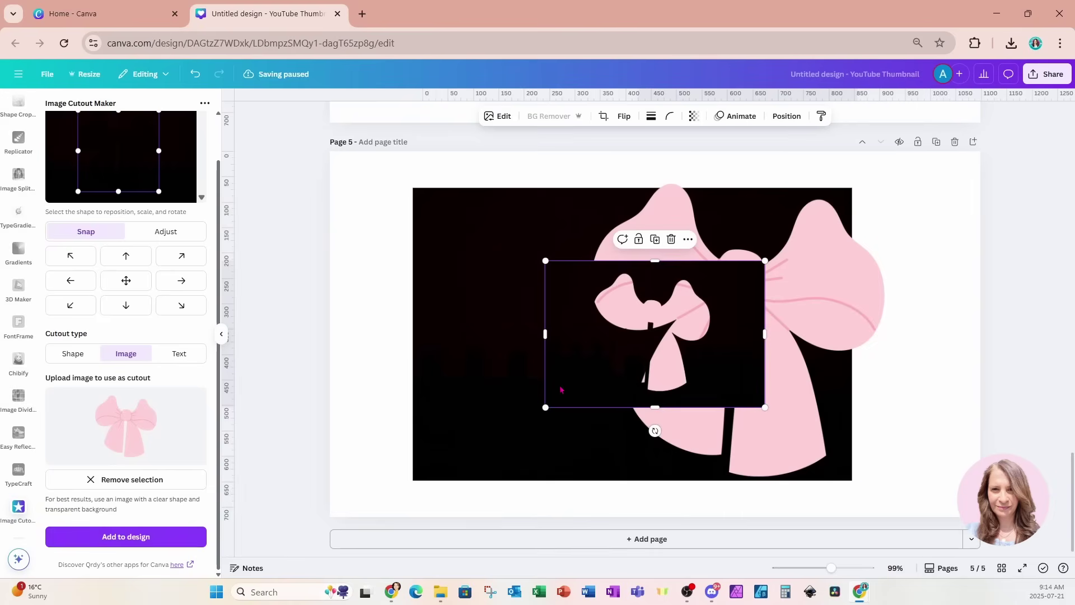
Move the black bow-cutout rectangle onto a new Page 6 and enlarge it to fill the page
left_click_drag(561, 389, 614, 415)
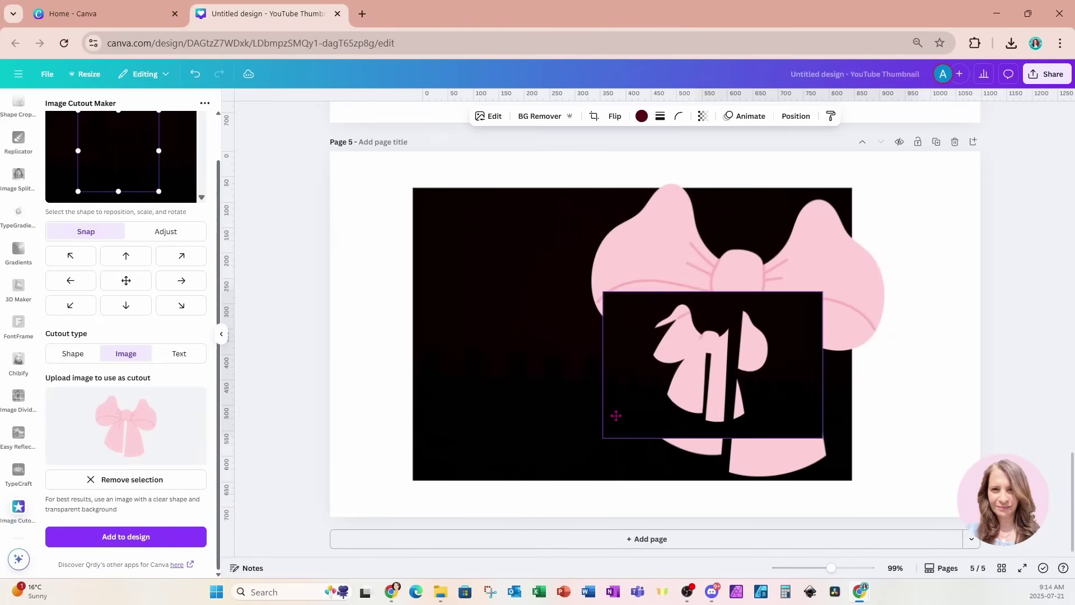
left_click(581, 546)
scroll(700, 426, "up", 3)
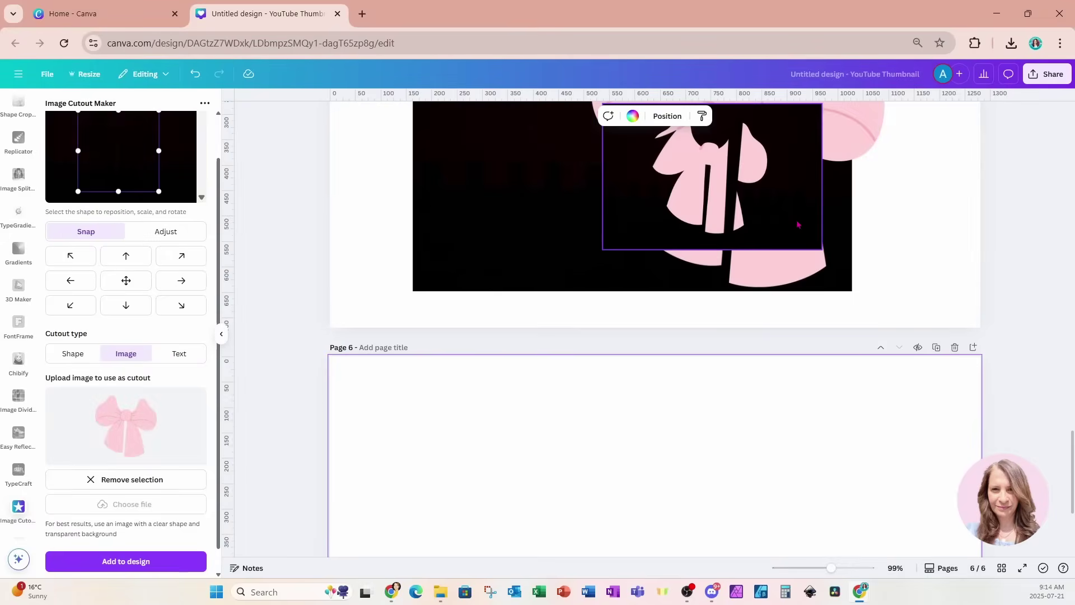
left_click_drag(798, 225, 739, 514)
scroll(740, 483, "down", 3)
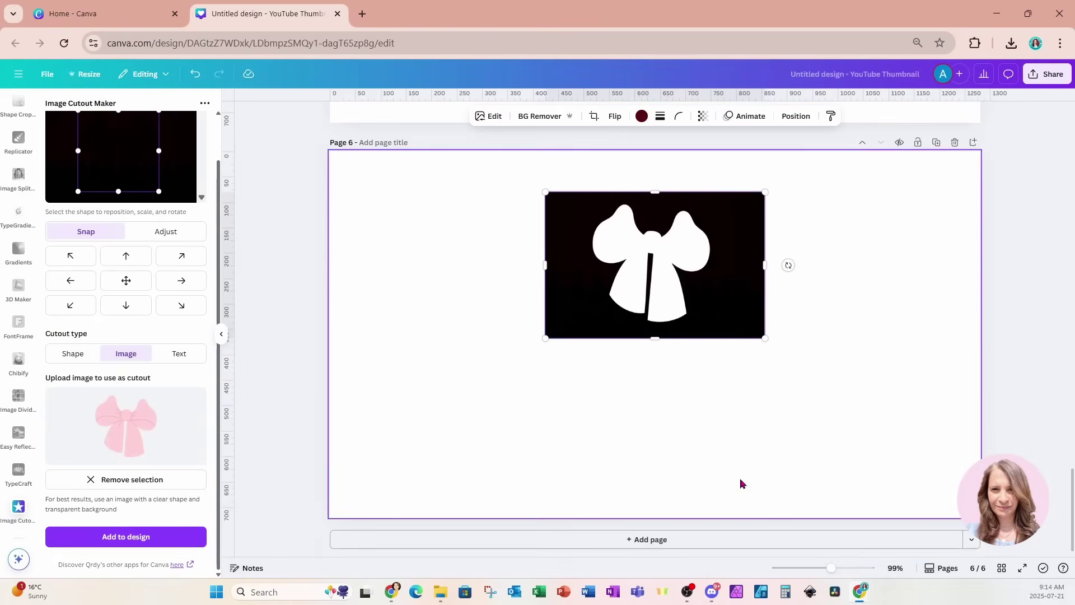
left_click_drag(731, 311, 1010, 175)
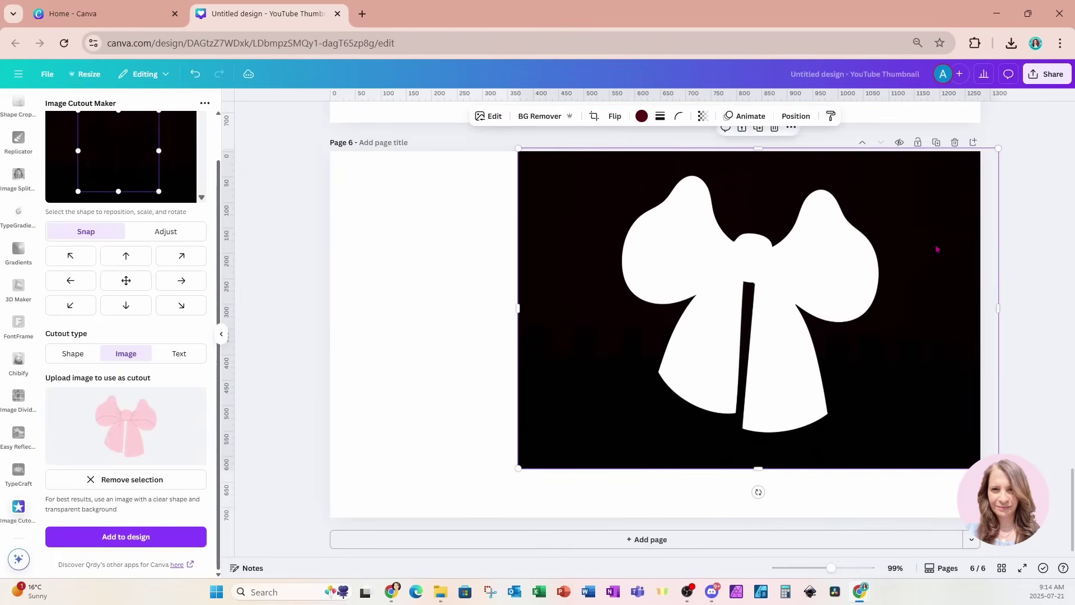
left_click_drag(936, 248, 858, 279)
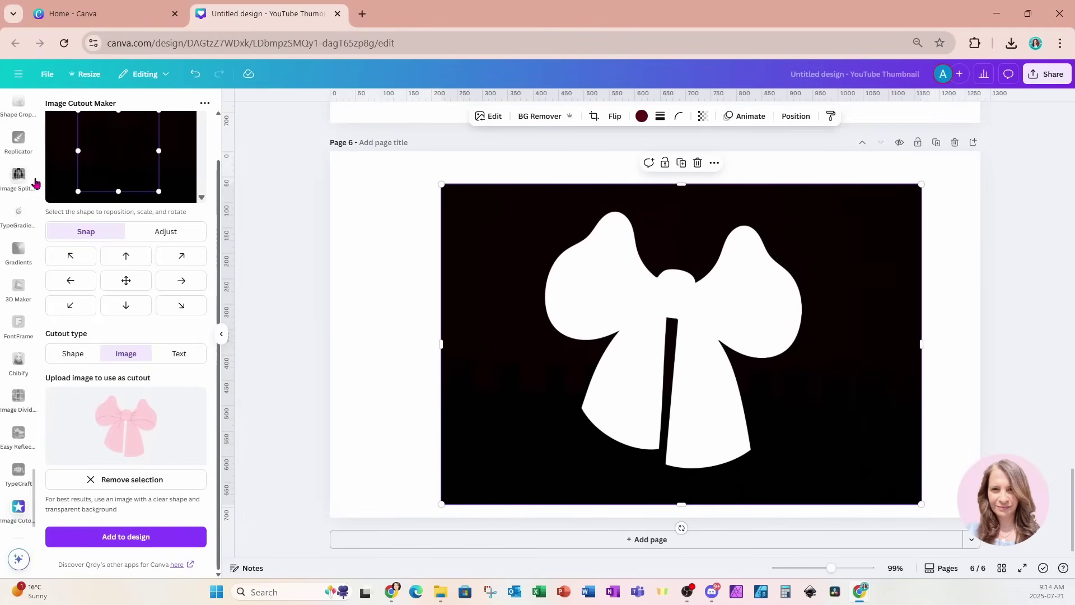
scroll(21, 179, "down", 8)
scroll(24, 184, "up", 10)
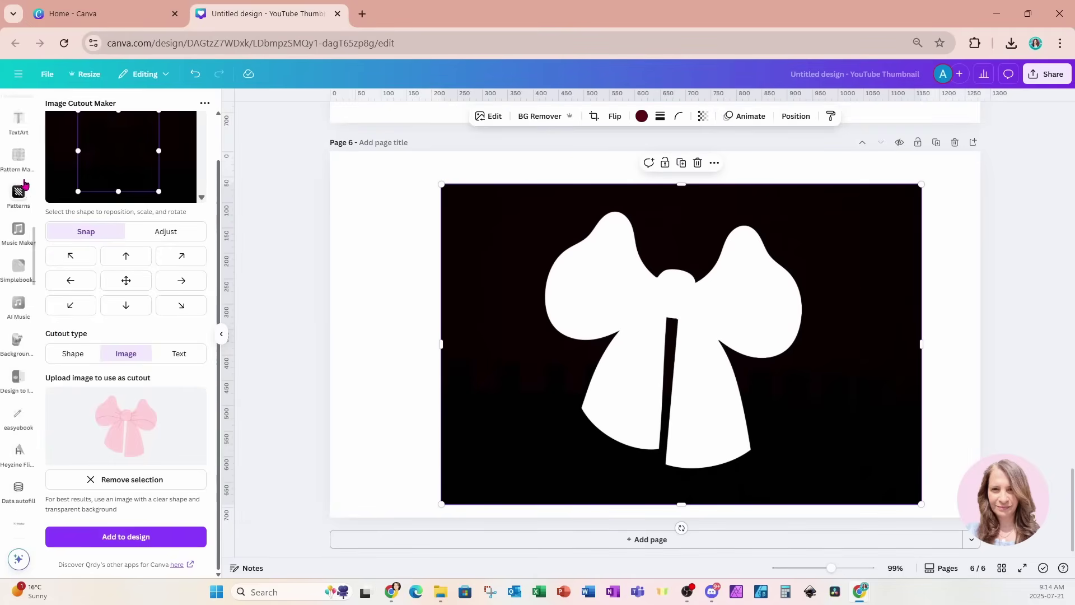
scroll(24, 184, "up", 3)
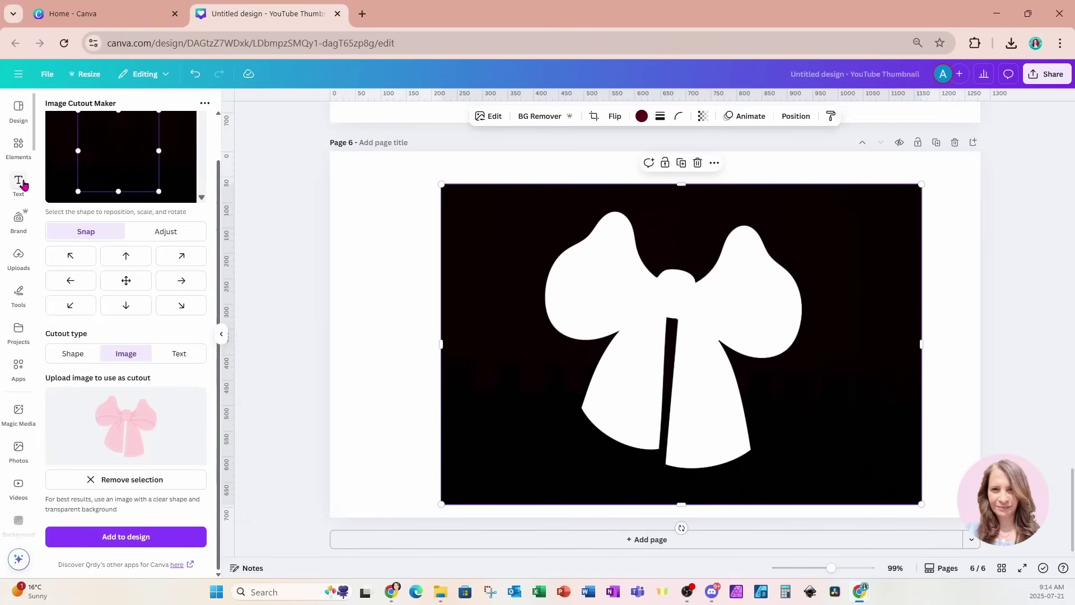
Search elements for 'floral background' and add the pink daisies photo to Page 6
left_click(14, 150)
left_click(55, 108)
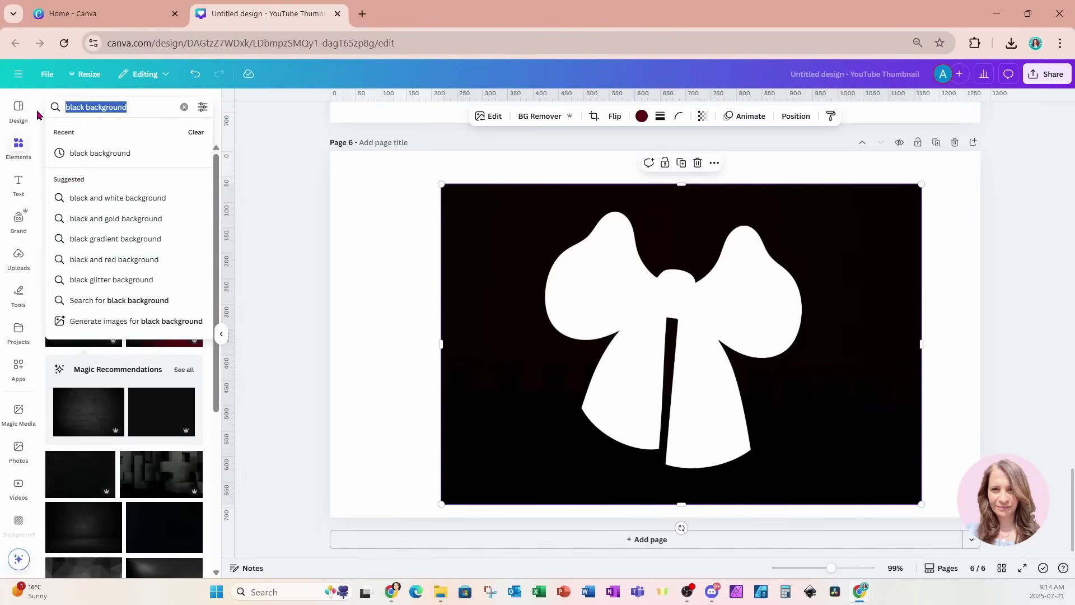
type("floral")
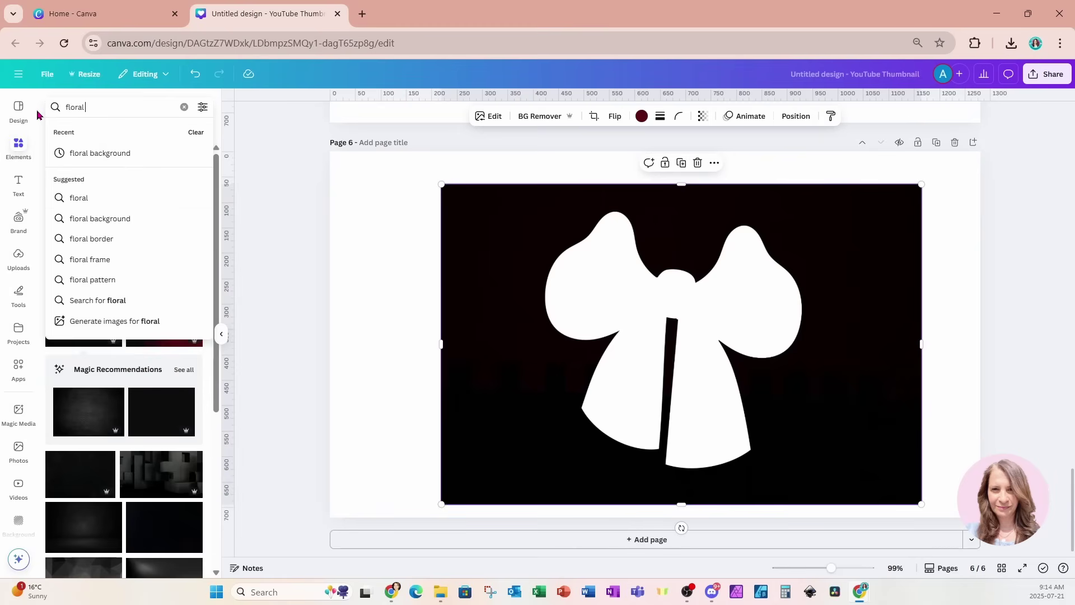
type(" backgro")
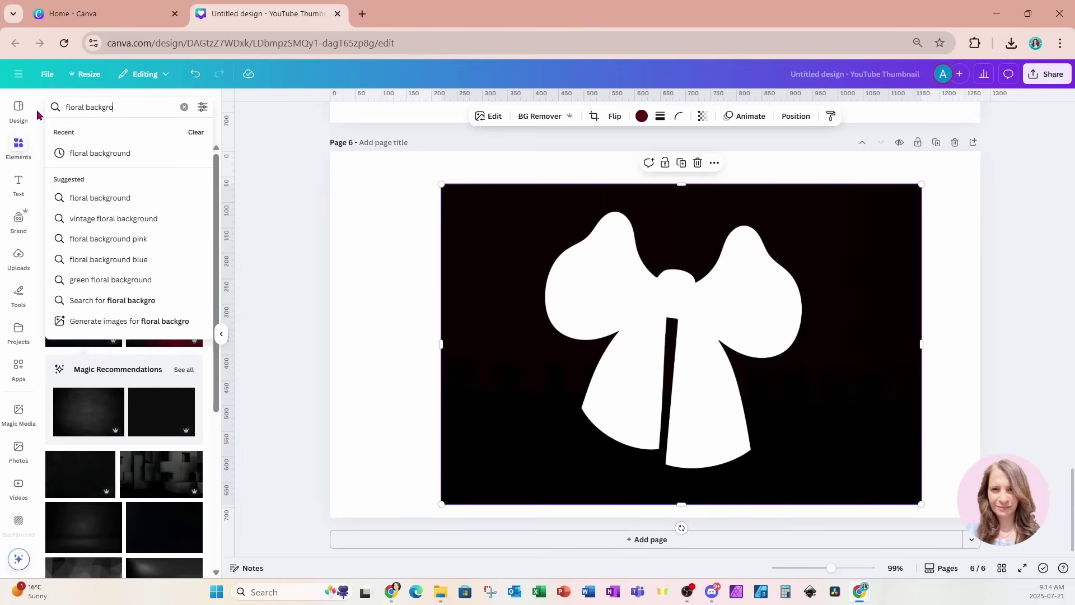
type("und")
key("Return")
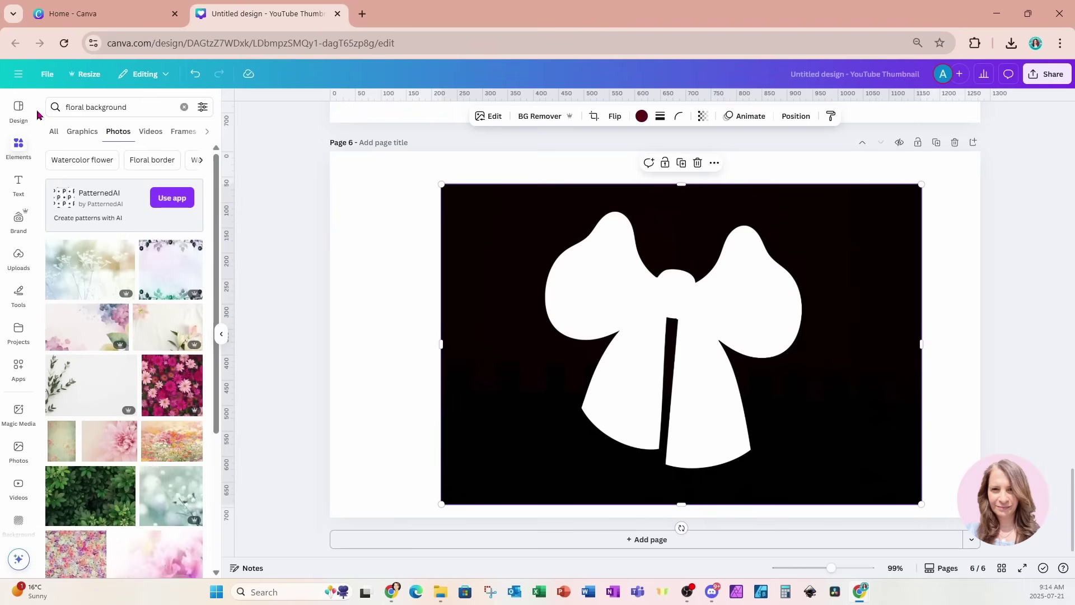
left_click(171, 386)
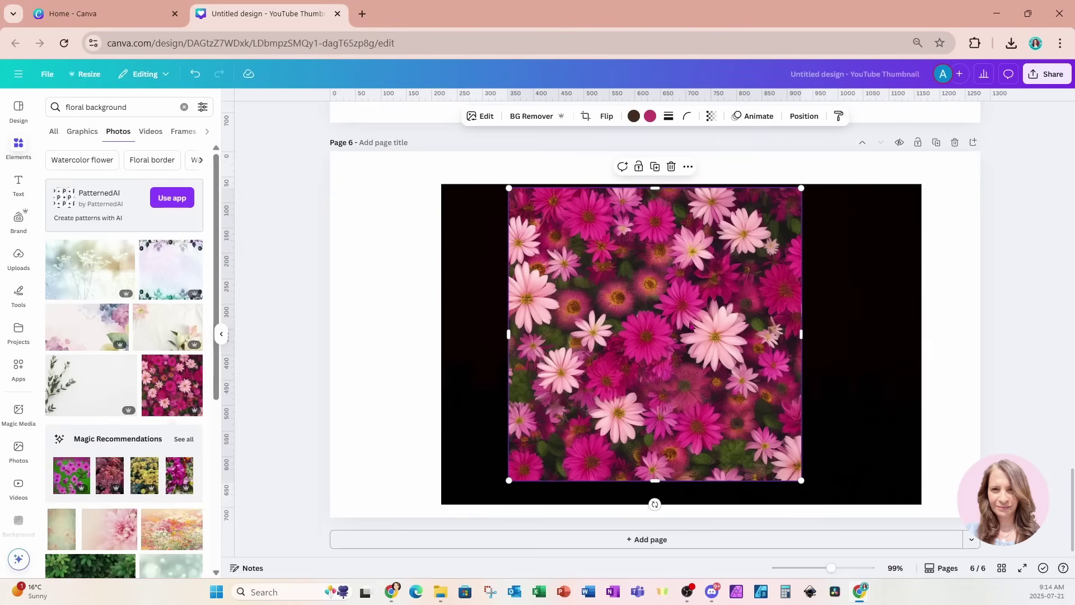
left_click_drag(690, 324, 696, 338)
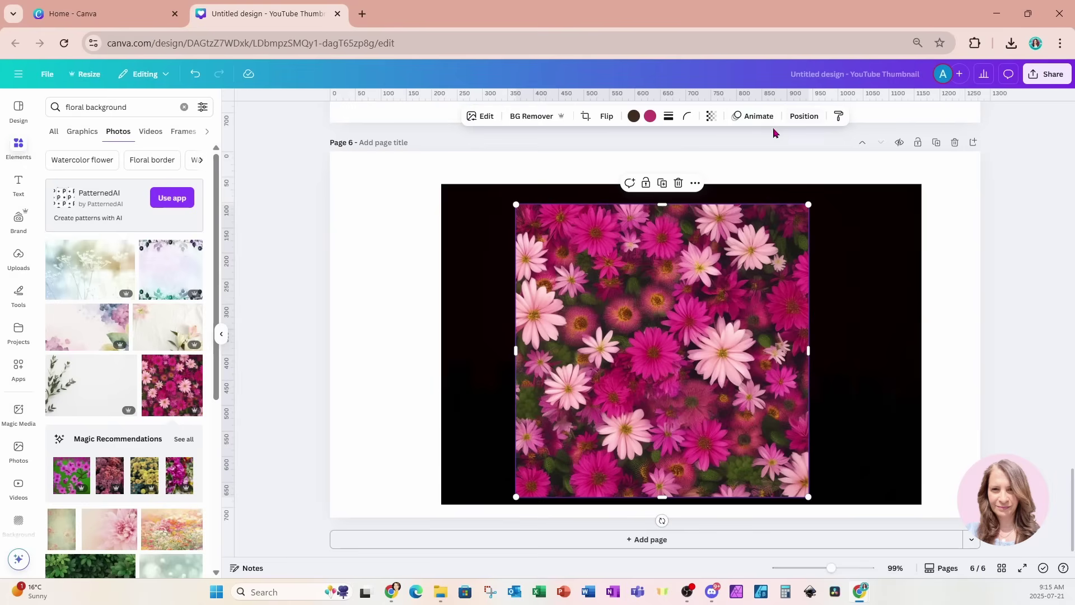
Set the daisy photo's transparency to 86 and layer it beneath the bow cutout
left_click(711, 116)
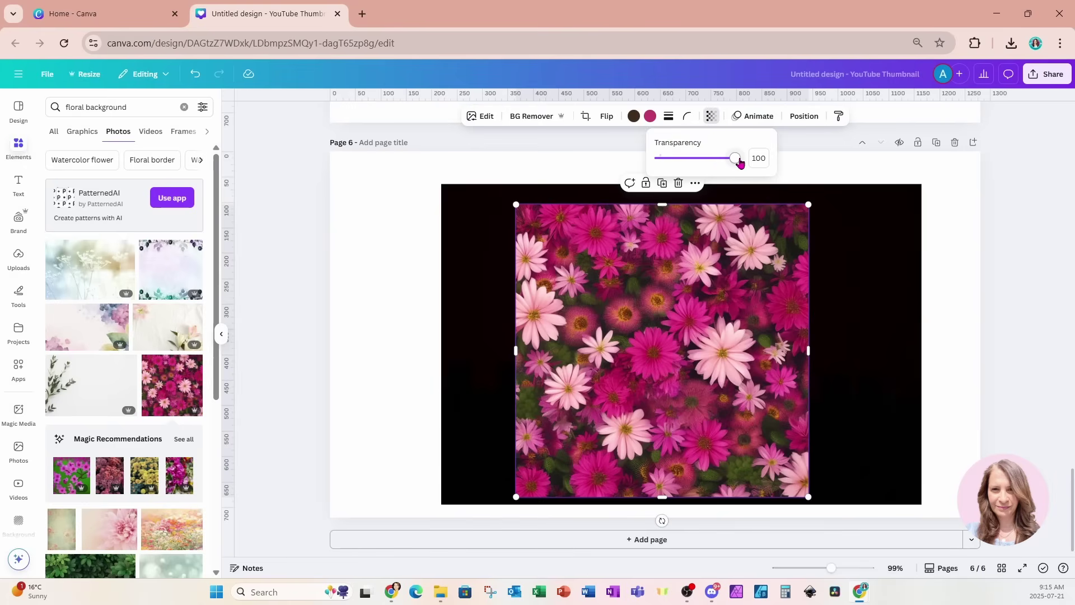
left_click_drag(737, 161, 726, 163)
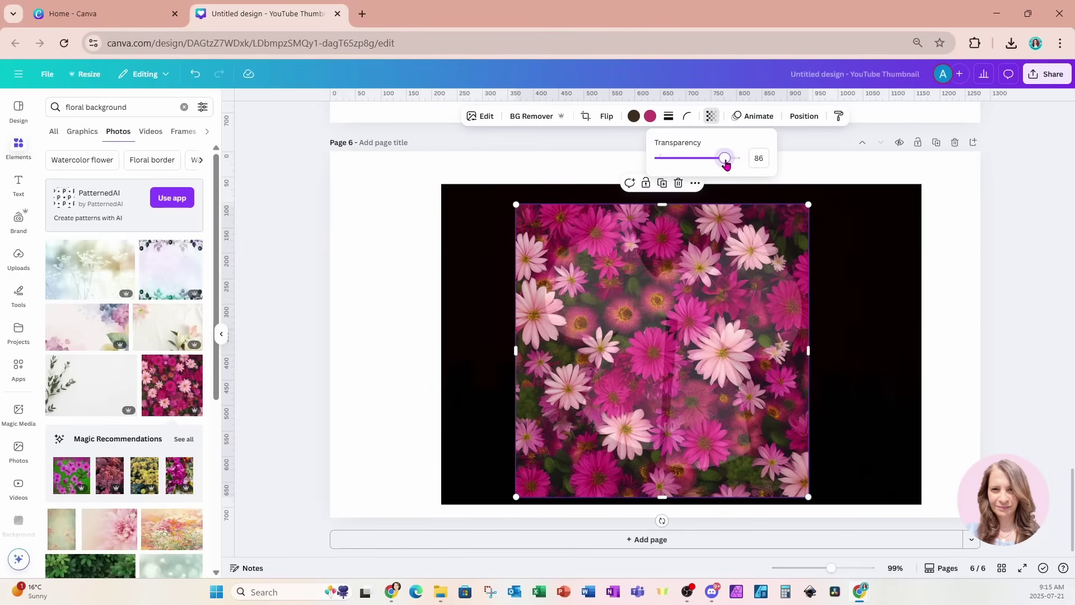
left_click(805, 117)
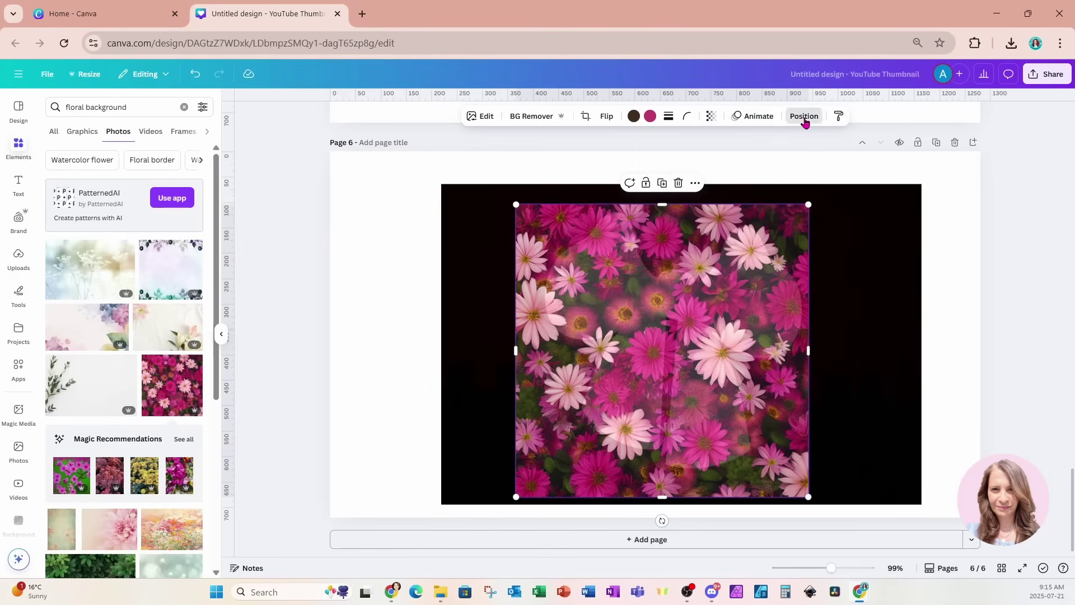
left_click_drag(192, 202, 194, 246)
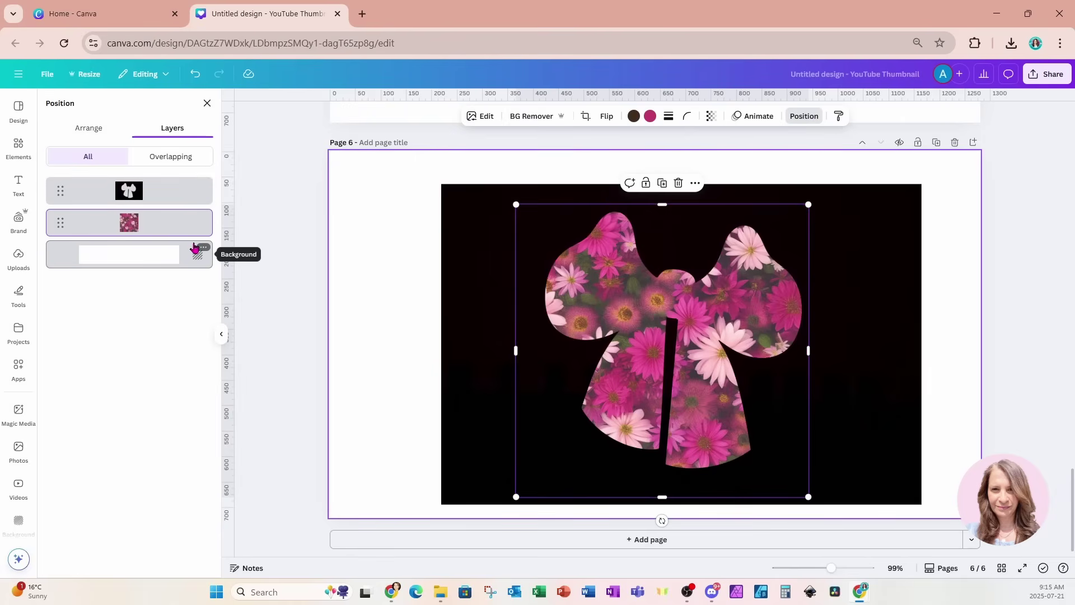
left_click(483, 202)
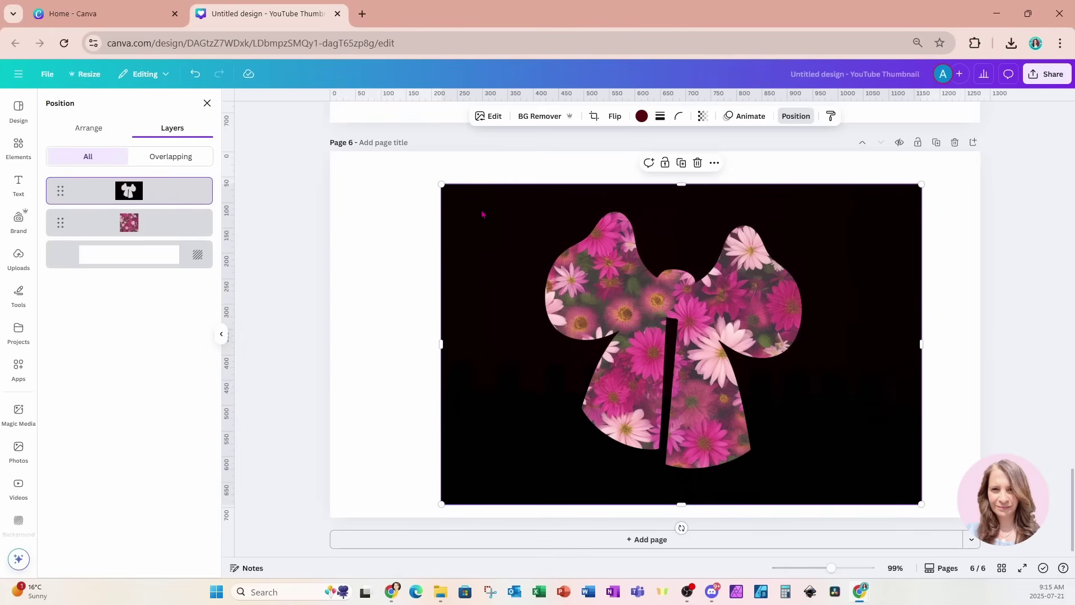
left_click(489, 116)
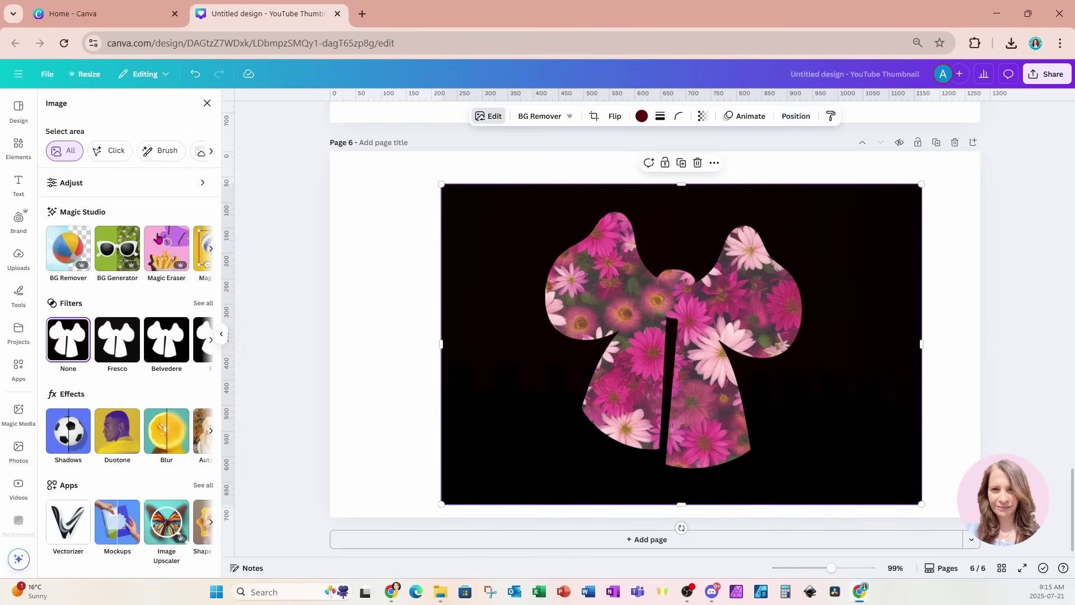
Apply a custom Duotone with white highlights and shadows to the cutout image
left_click(124, 438)
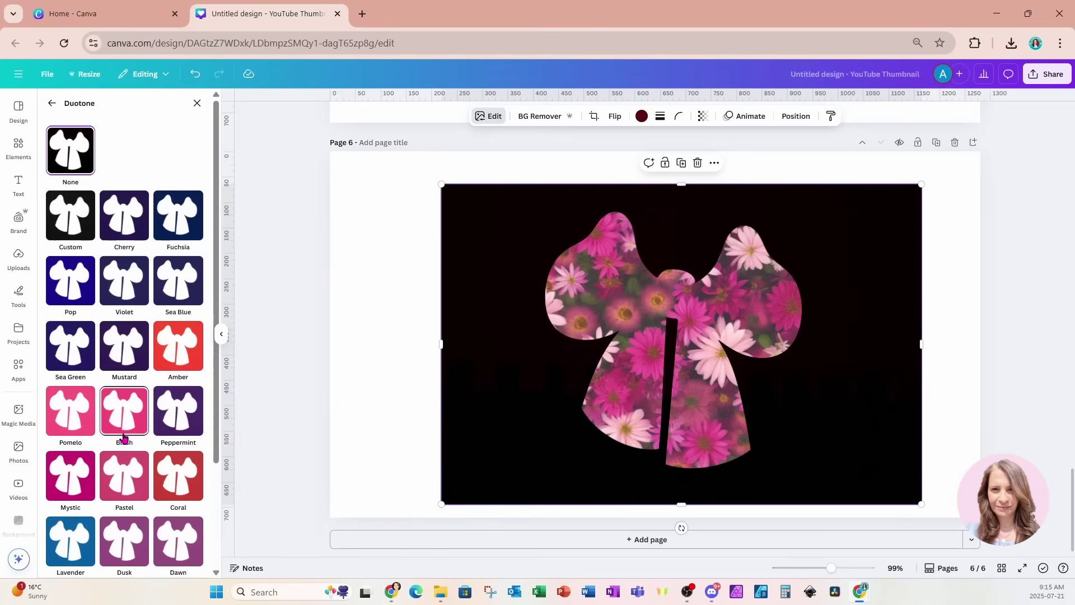
left_click(79, 223)
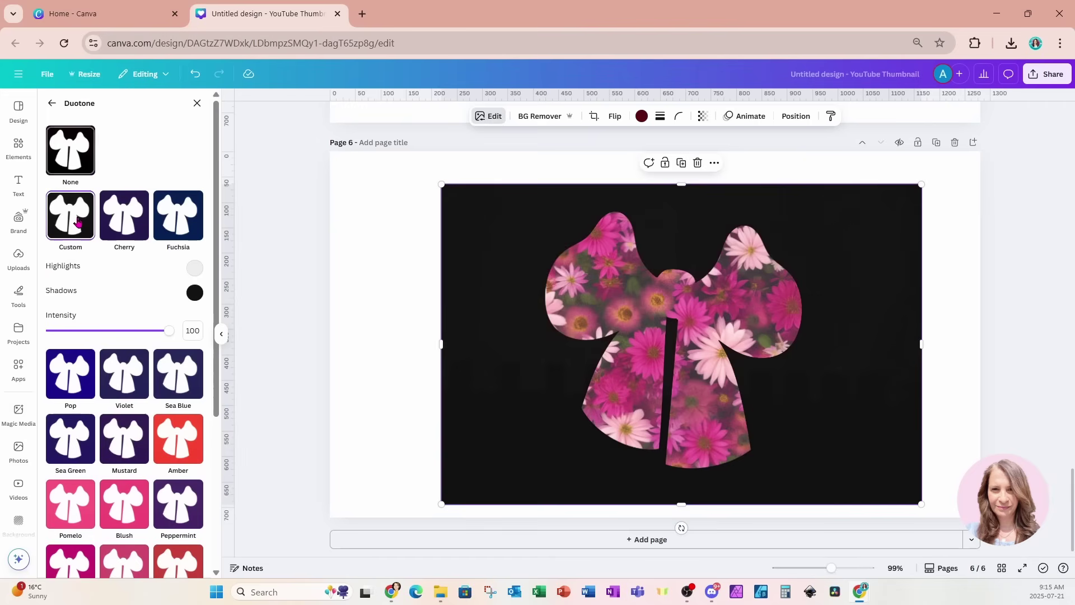
left_click(194, 268)
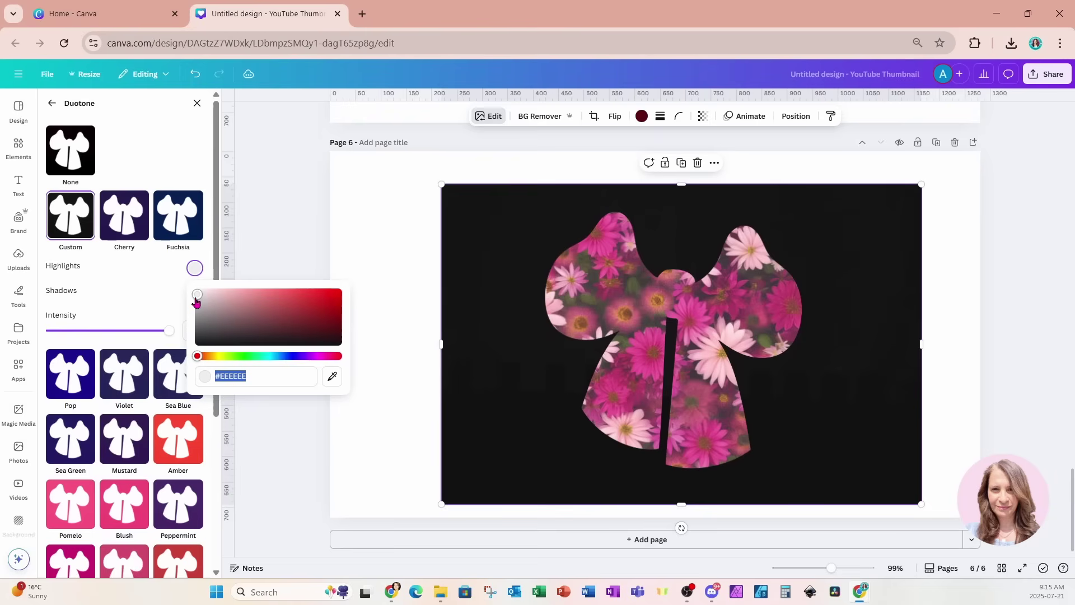
left_click_drag(196, 303, 195, 289)
left_click(143, 290)
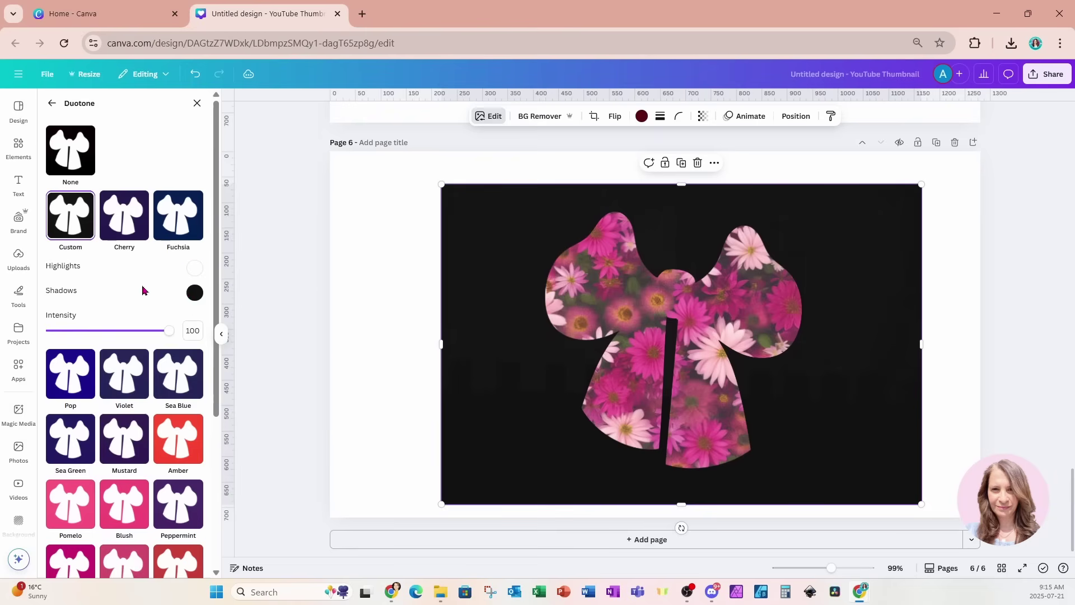
left_click(190, 296)
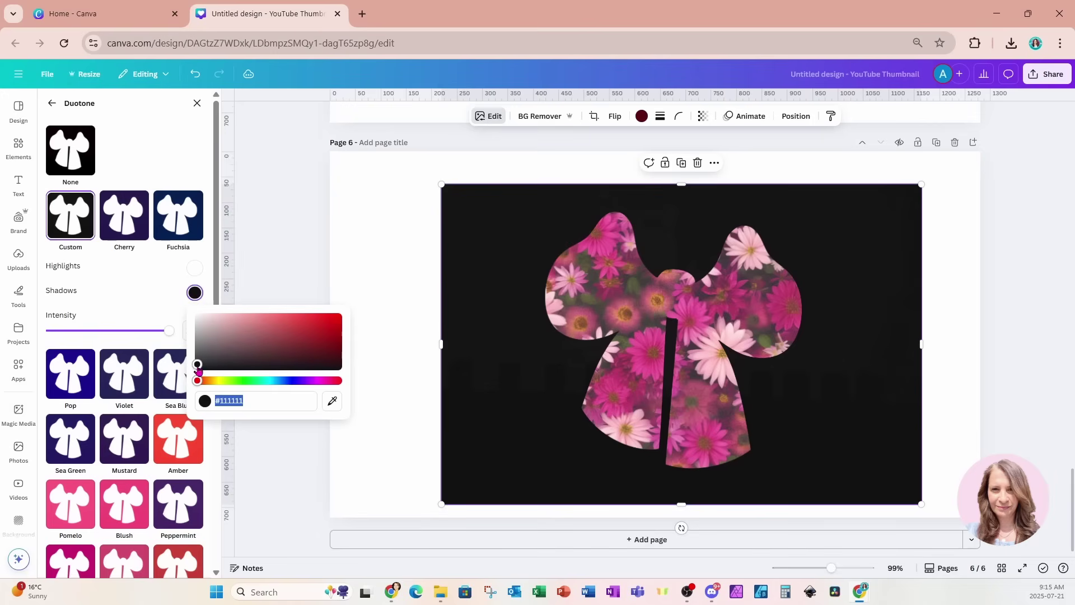
left_click_drag(199, 371, 180, 317)
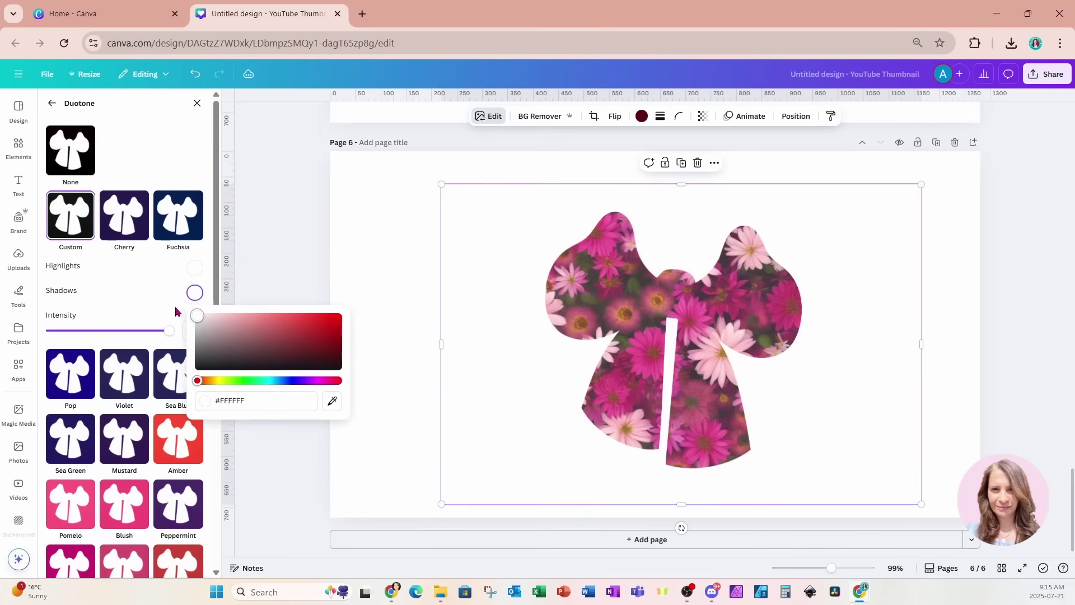
Select both floral bow pieces together, then enlarge and reposition them
left_click(362, 198)
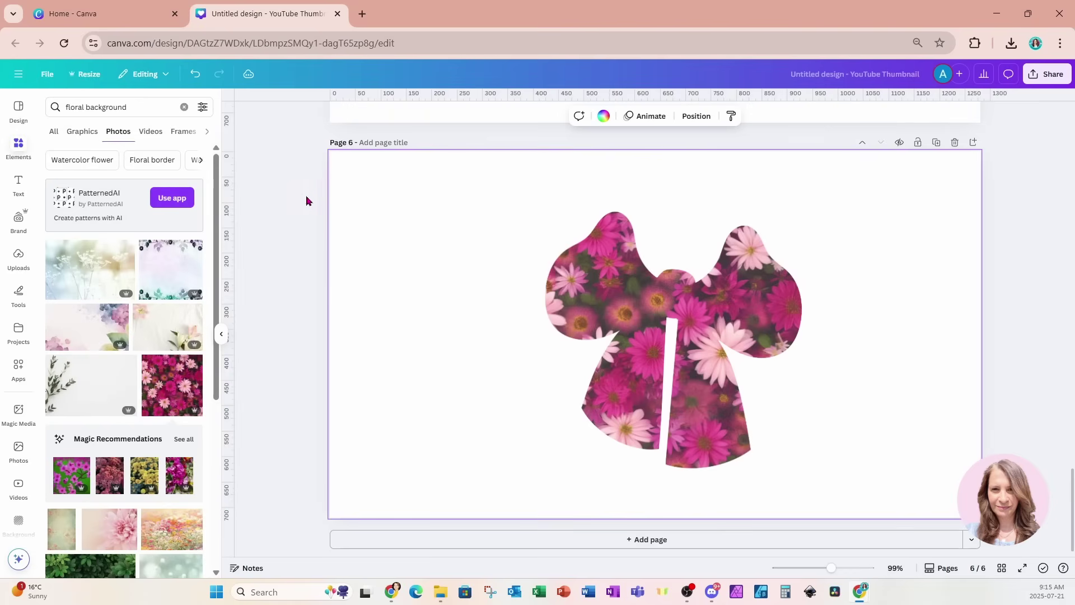
left_click_drag(306, 201, 1002, 554)
left_click_drag(967, 460, 862, 408)
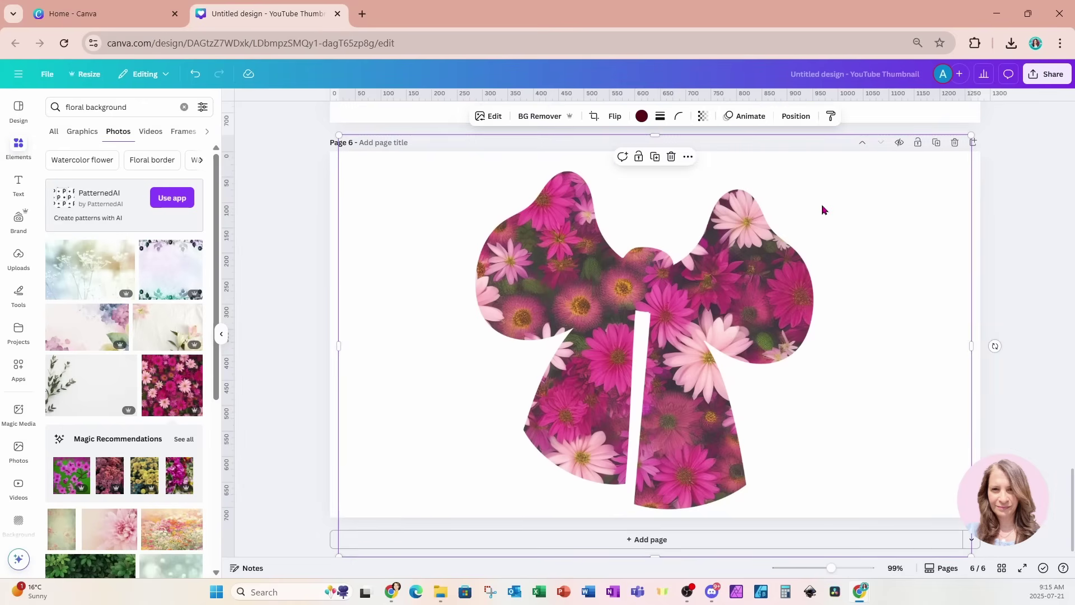
Download only Page 6 as a PNG
left_click(1047, 74)
left_click(888, 285)
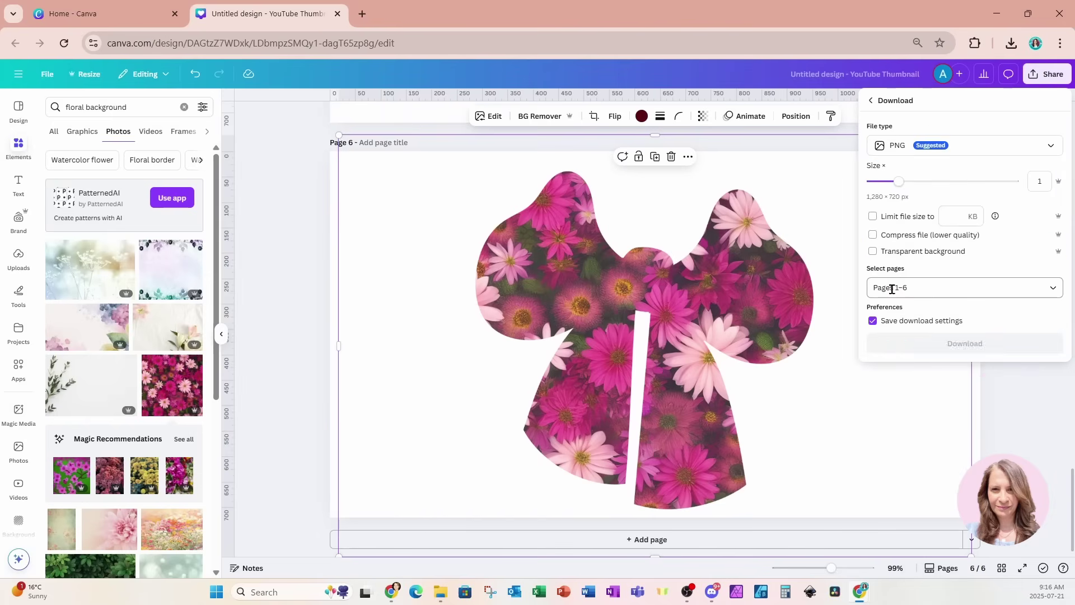
left_click(924, 287)
left_click(921, 337)
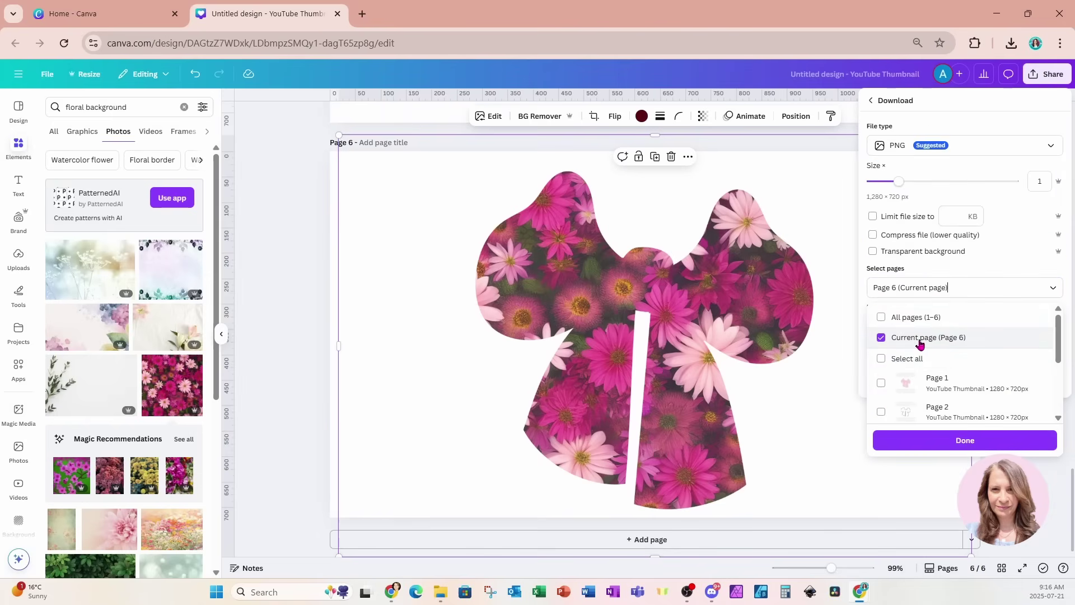
left_click(908, 442)
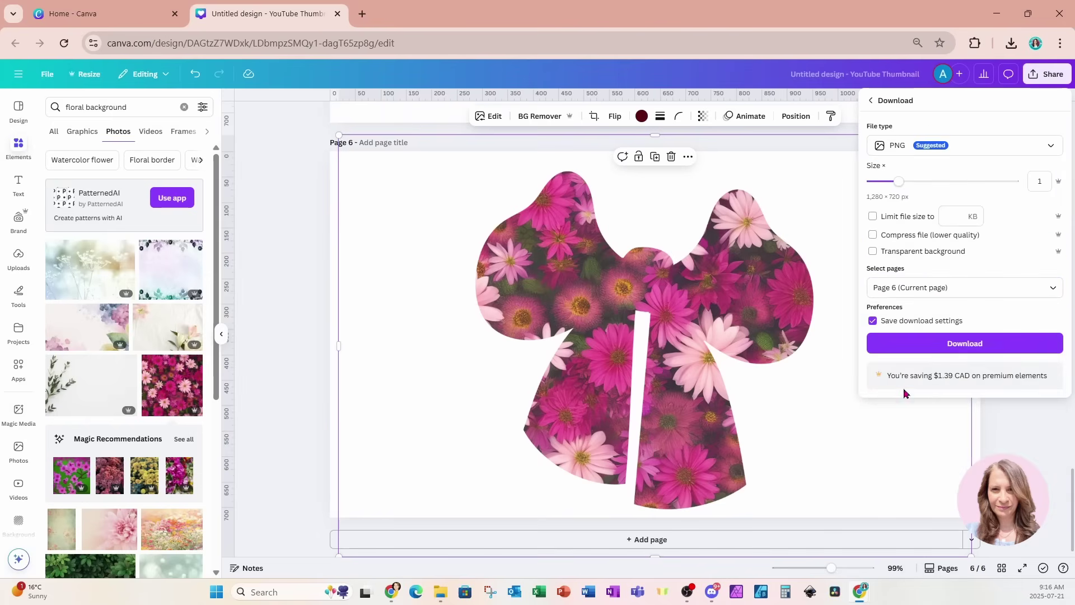
left_click(900, 345)
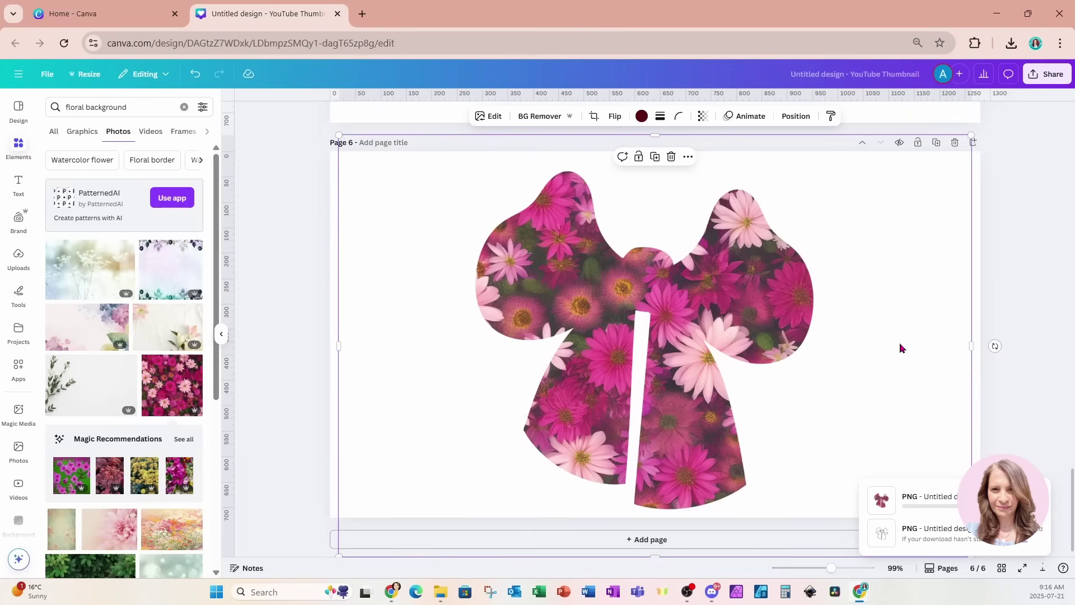
Add Page 7 and place the downloaded floral bow PNG on it, enlarged
left_click(334, 546)
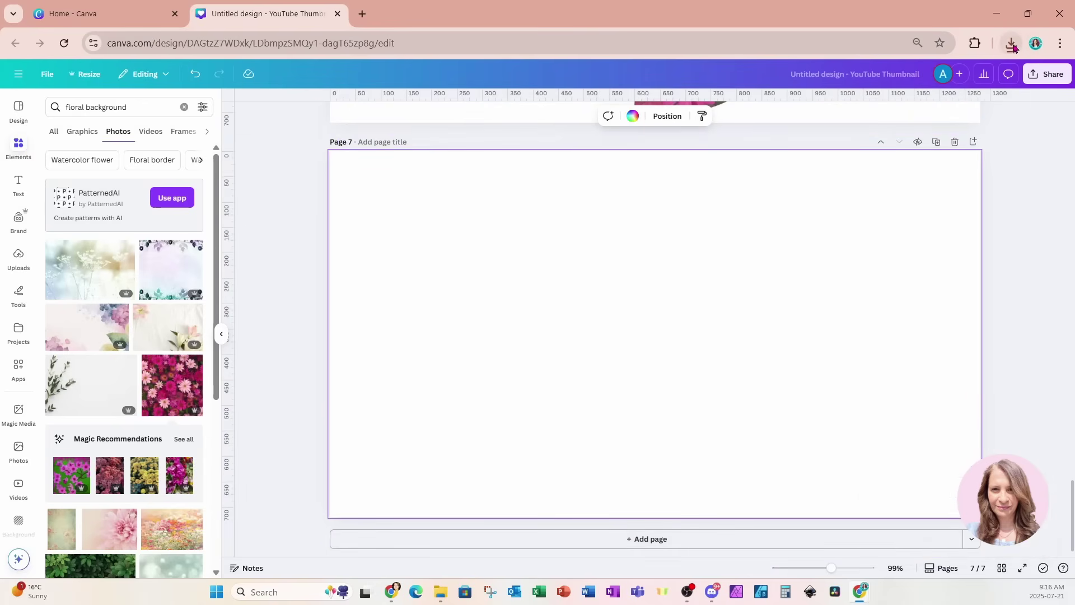
left_click(1012, 45)
left_click_drag(888, 106, 557, 352)
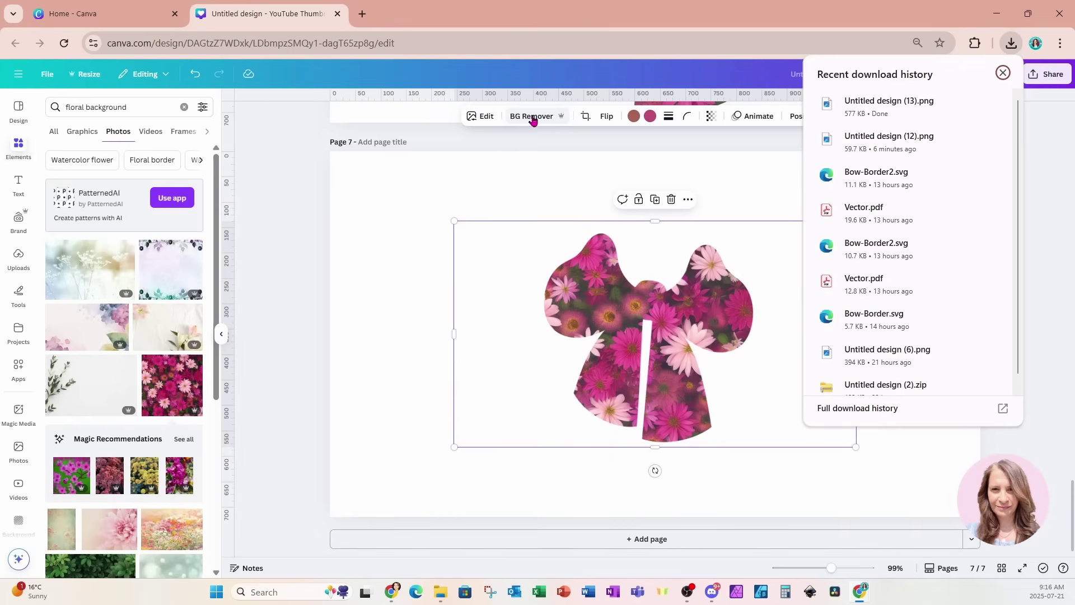
left_click(610, 334)
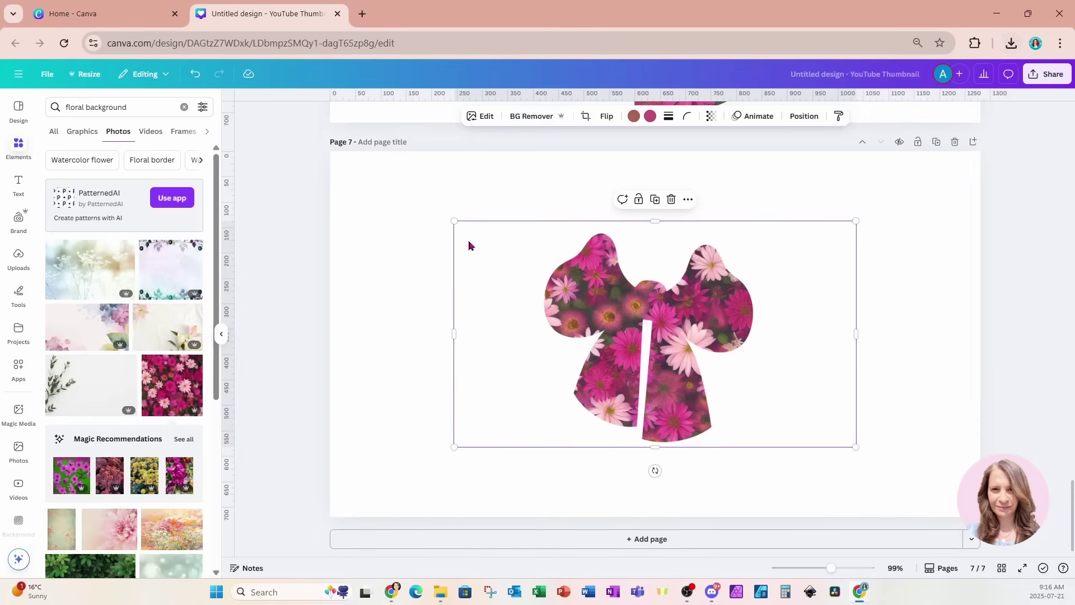
left_click_drag(442, 215, 211, 160)
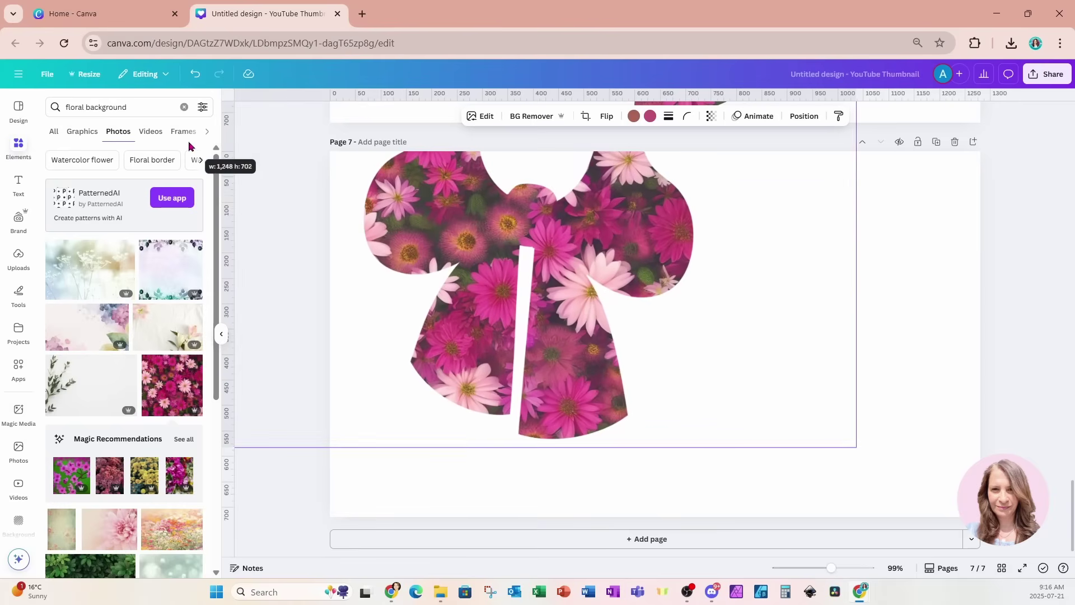
left_click_drag(667, 297, 799, 328)
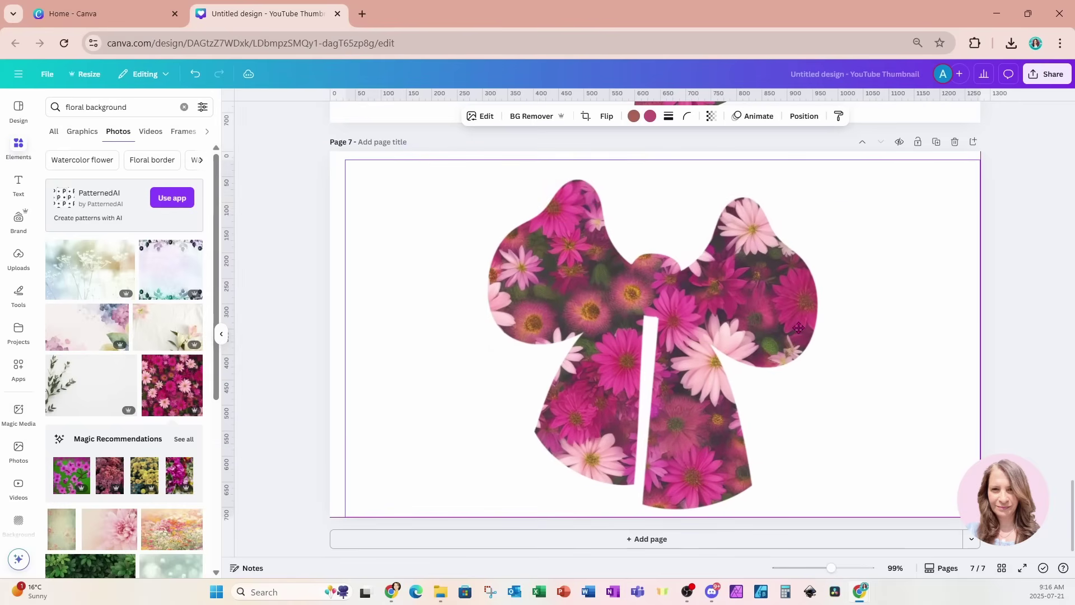
scroll(798, 330, "up", 15)
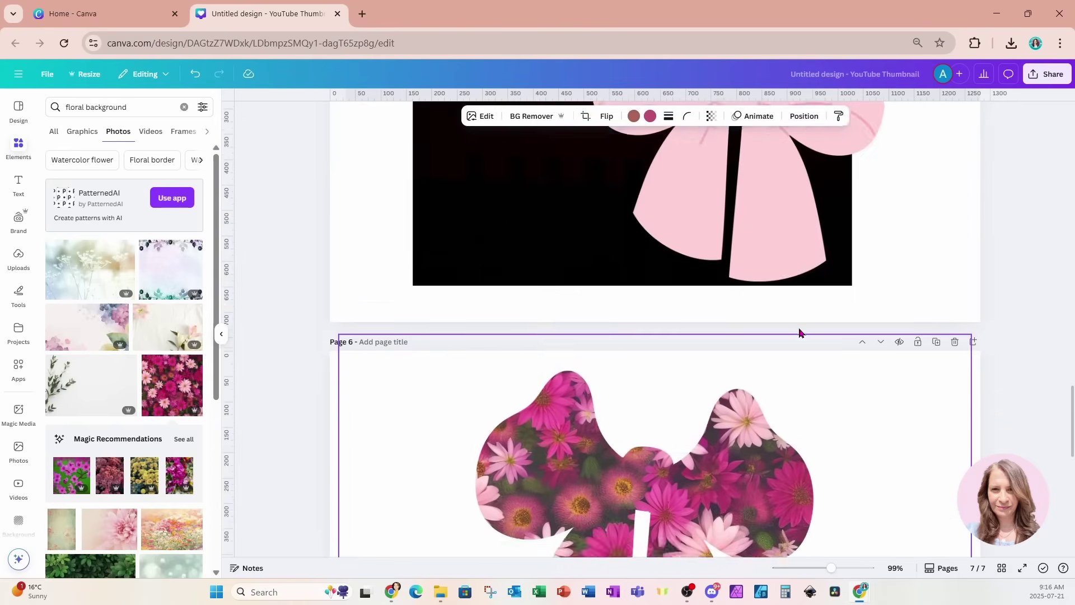
scroll(798, 333, "up", 7)
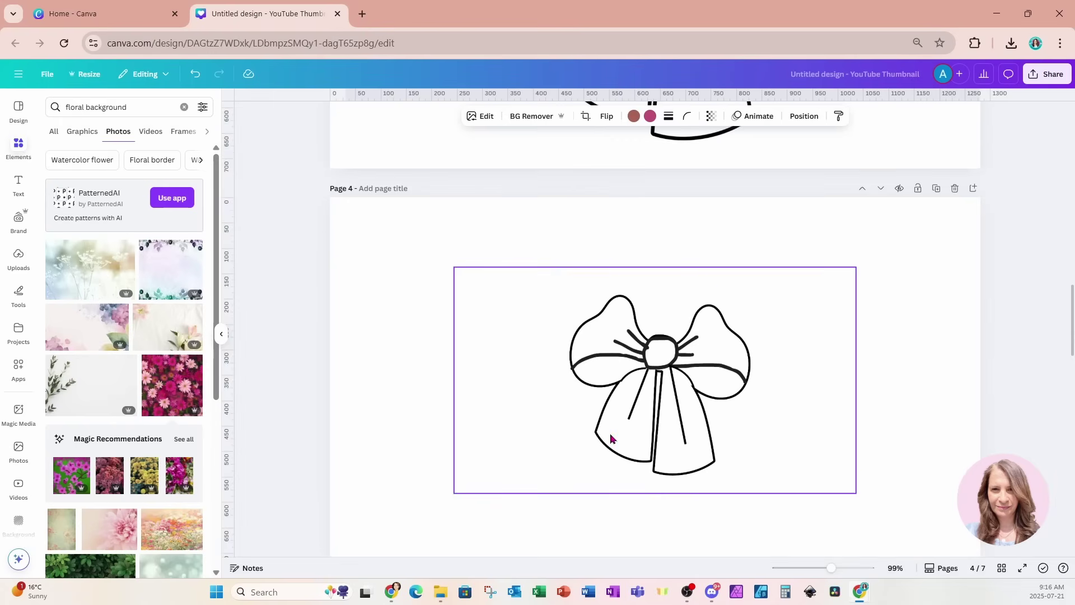
Paste Page 4's black line-art bow onto Page 7 and enlarge it over the floral bow
left_click(661, 392)
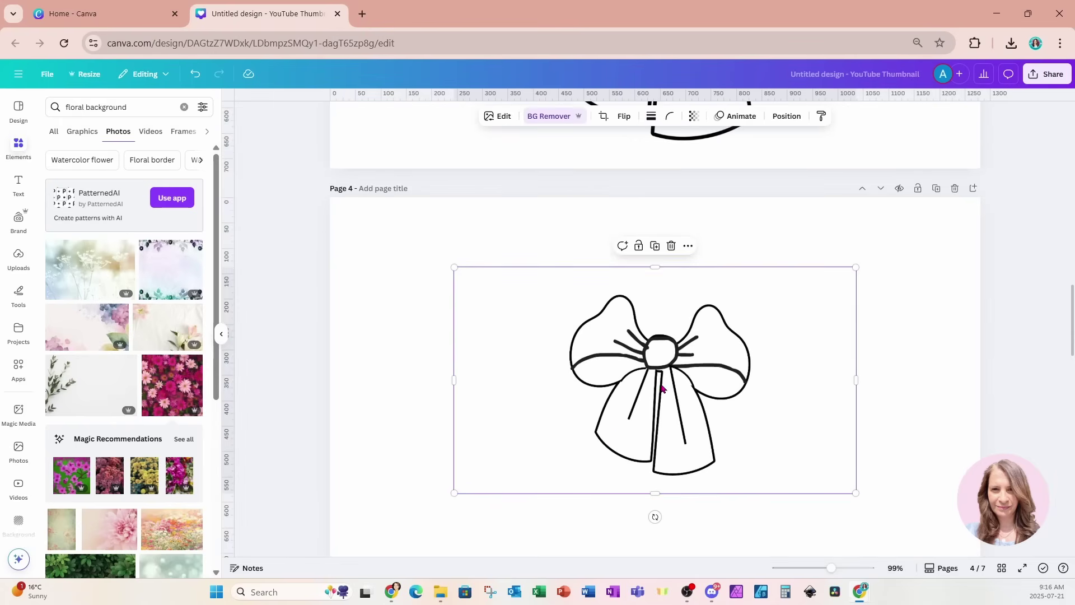
scroll(662, 388, "down", 17)
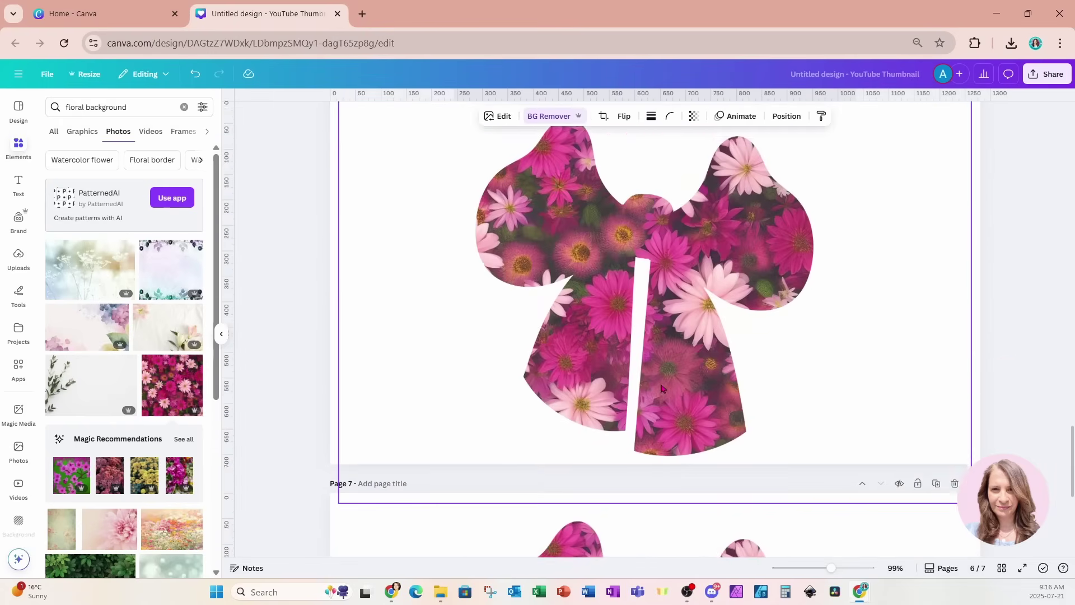
scroll(662, 389, "down", 5)
left_click(833, 409)
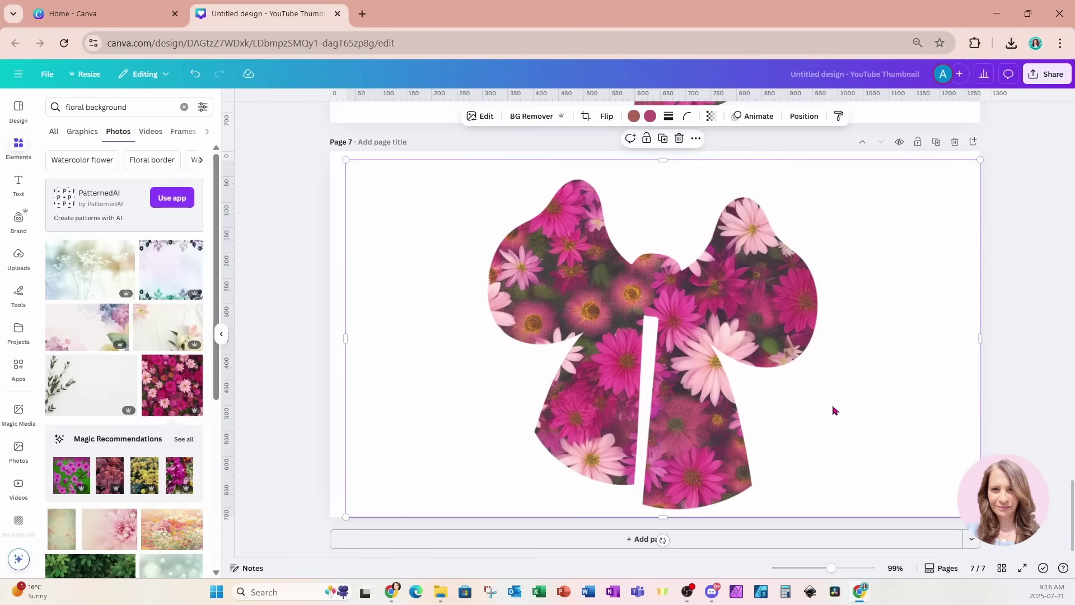
key("ctrl+v")
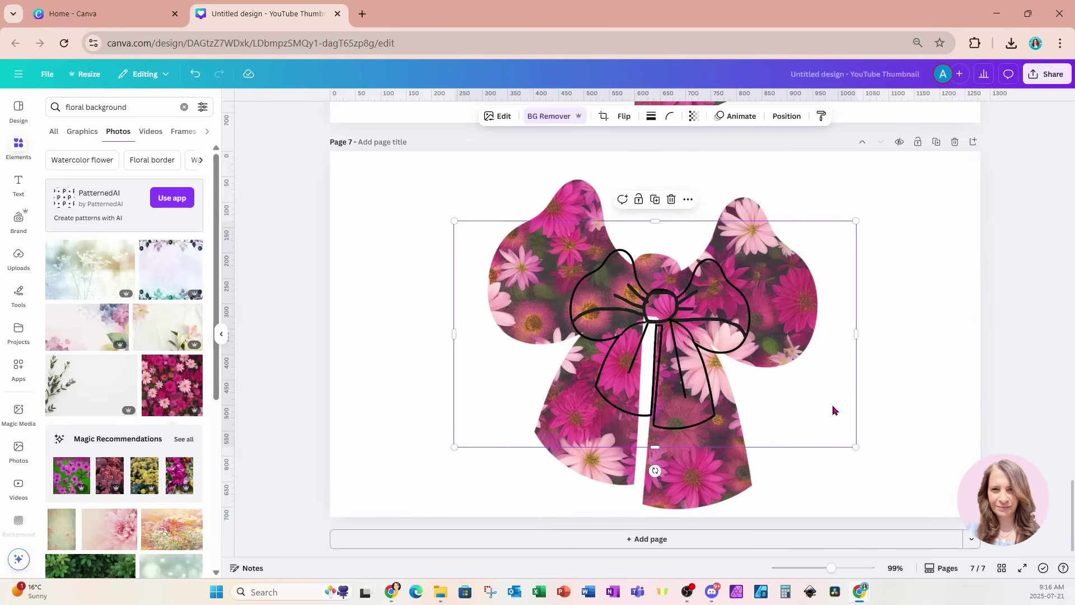
left_click_drag(856, 446, 1040, 533)
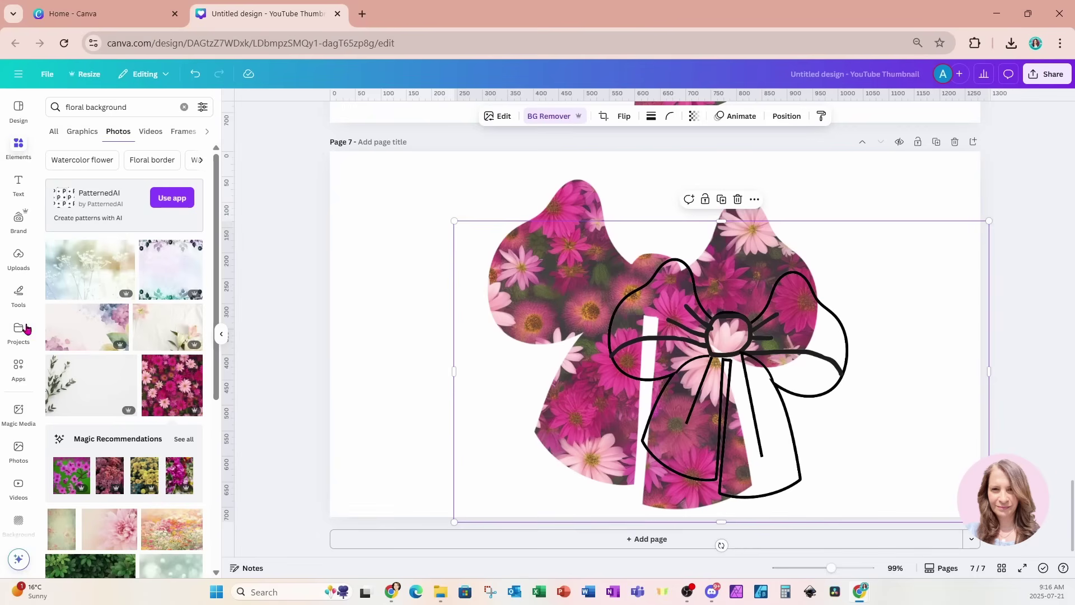
left_click(13, 374)
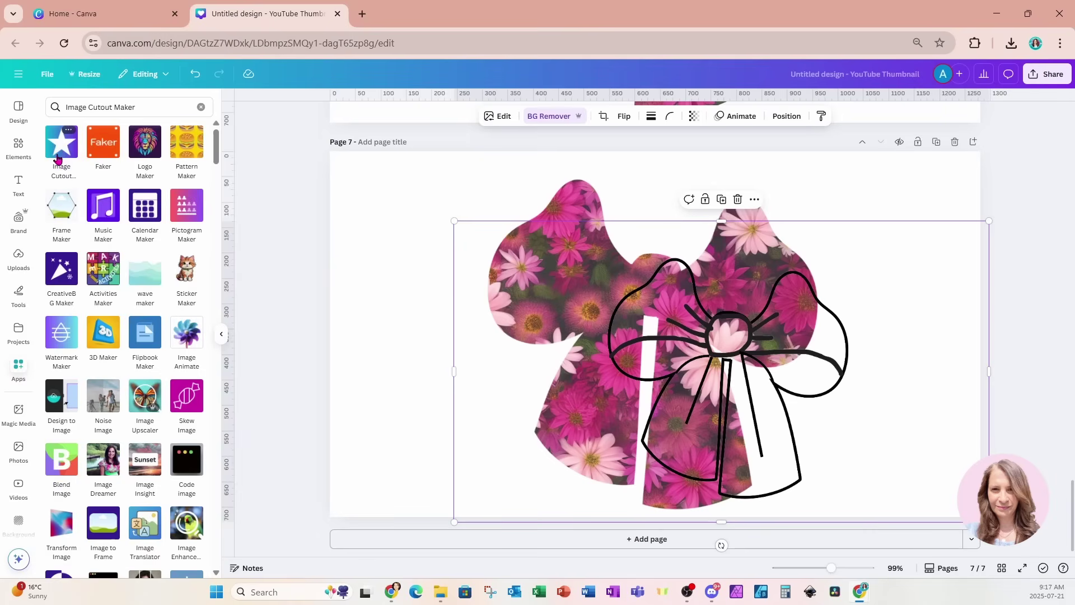
Load the page 7 daisy-filled bow image into Image Cutout Maker as the cutout base
left_click(62, 148)
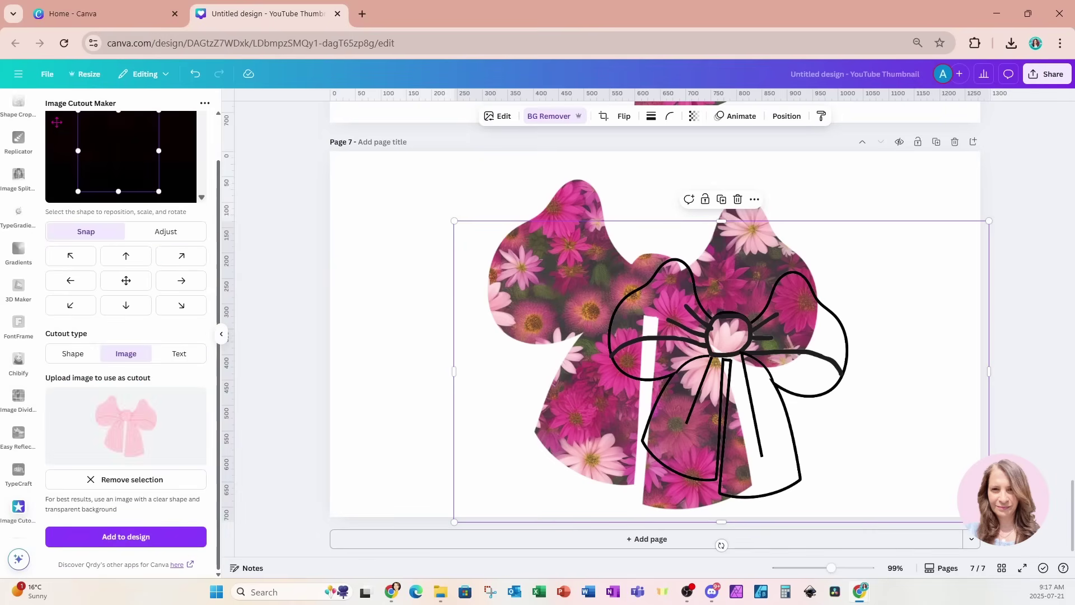
scroll(111, 169, "up", 1)
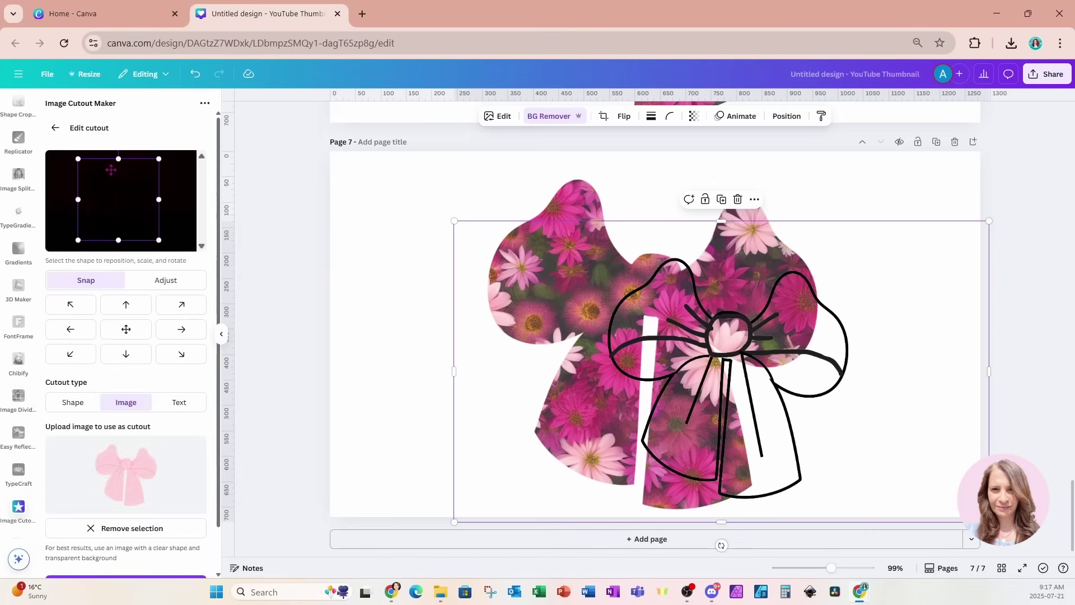
left_click(56, 130)
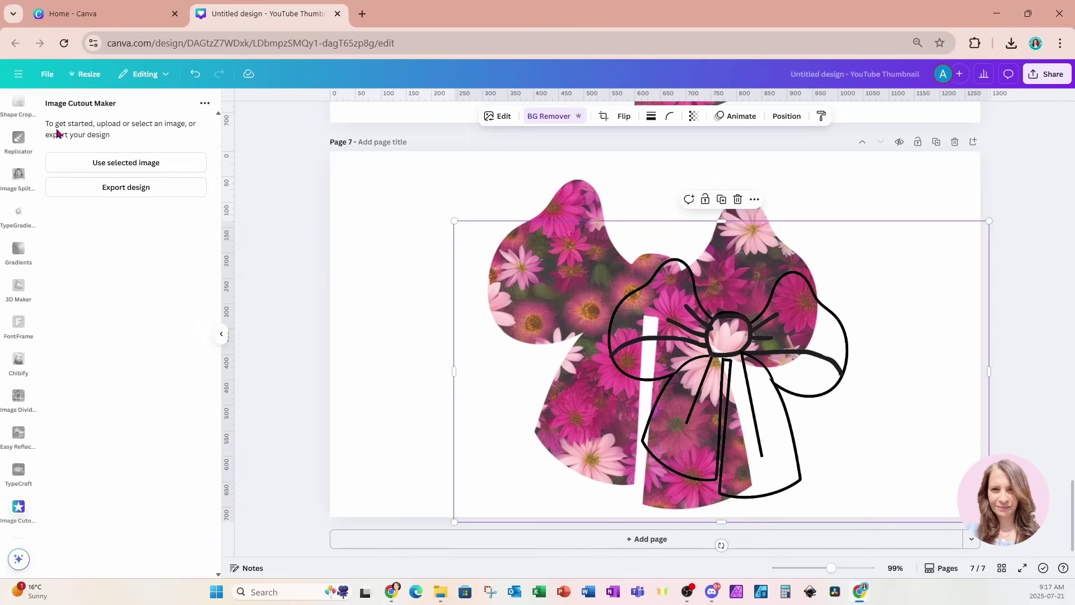
left_click(402, 213)
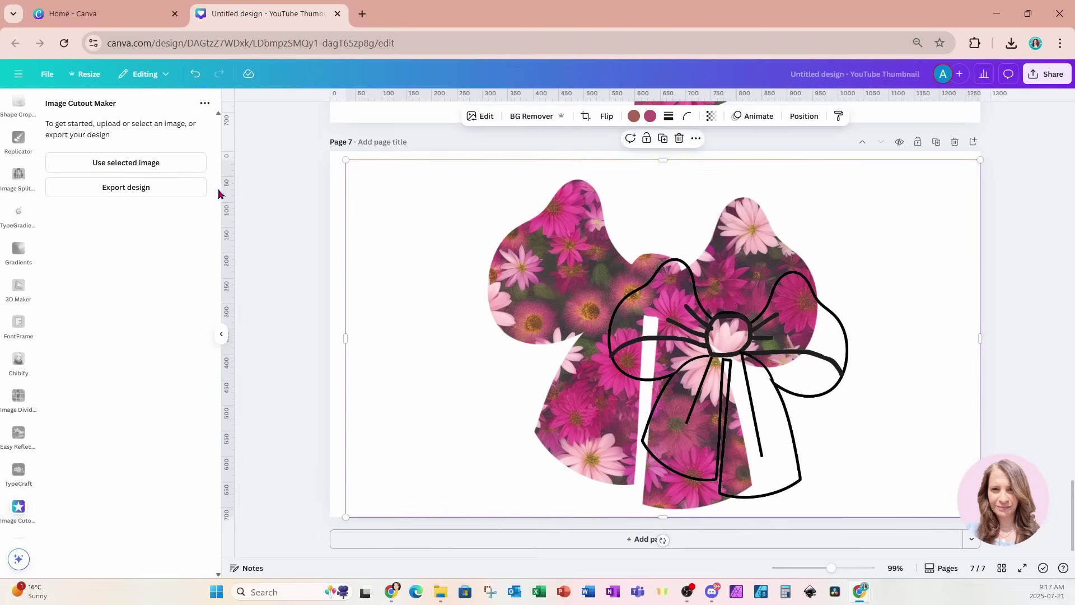
left_click(140, 163)
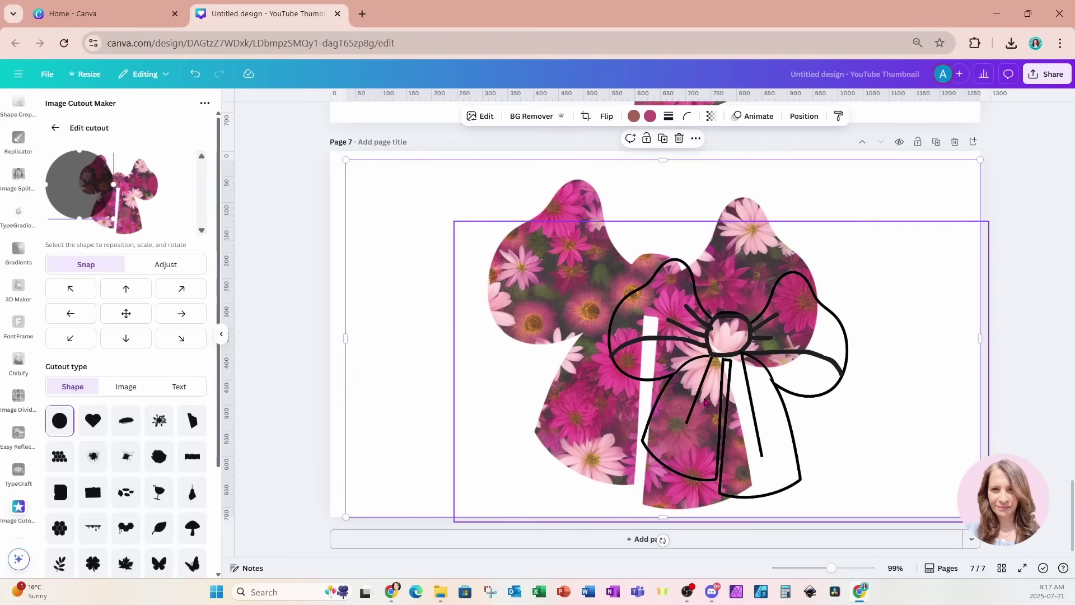
Set an image cutout using the bow line drawing, repositioned and enlarged over the flowers
left_click(126, 386)
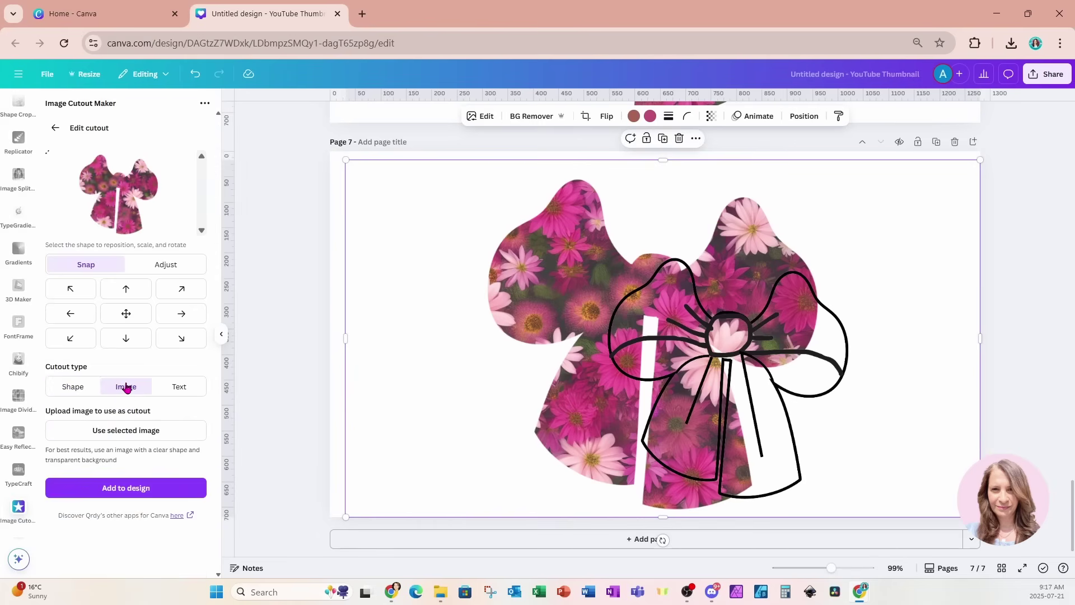
left_click(134, 431)
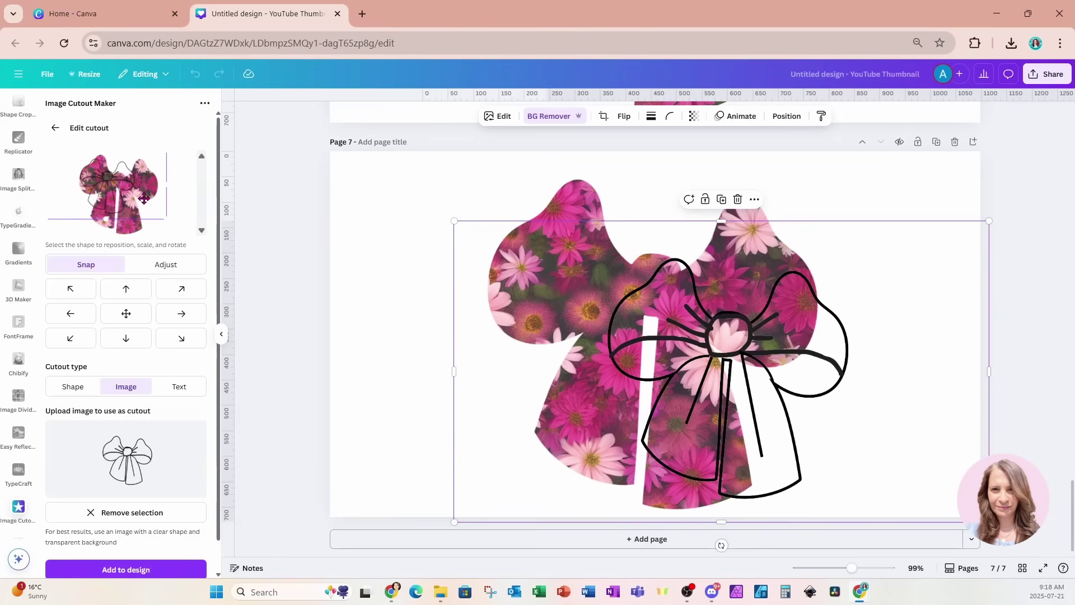
left_click_drag(144, 198, 149, 194)
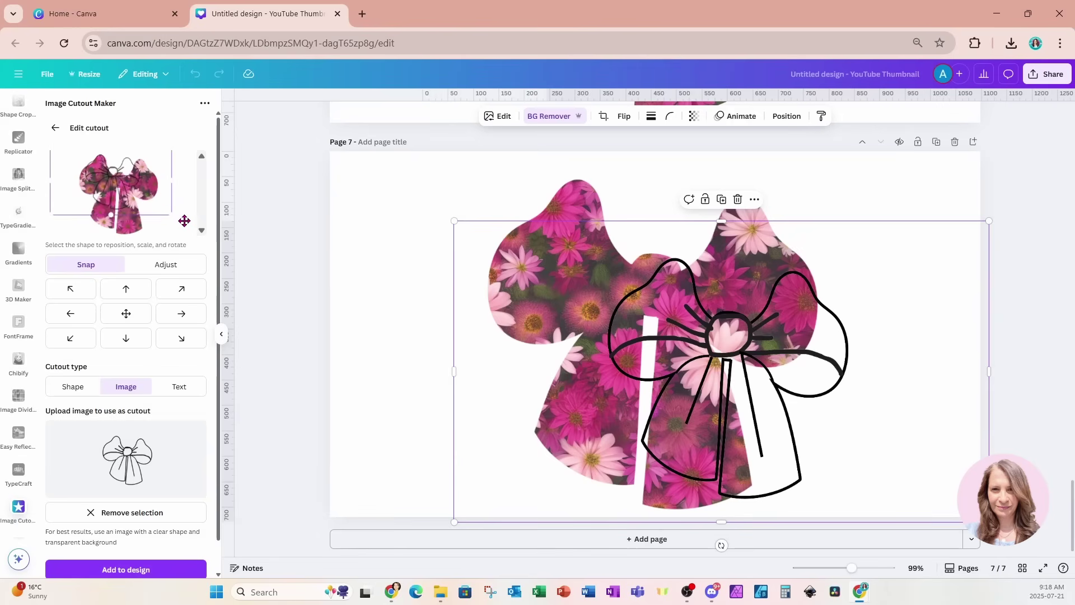
mouse_move(171, 214)
left_mouse_down()
mouse_move(197, 246)
mouse_move(160, 217)
mouse_move(204, 247)
mouse_move(164, 223)
left_mouse_up()
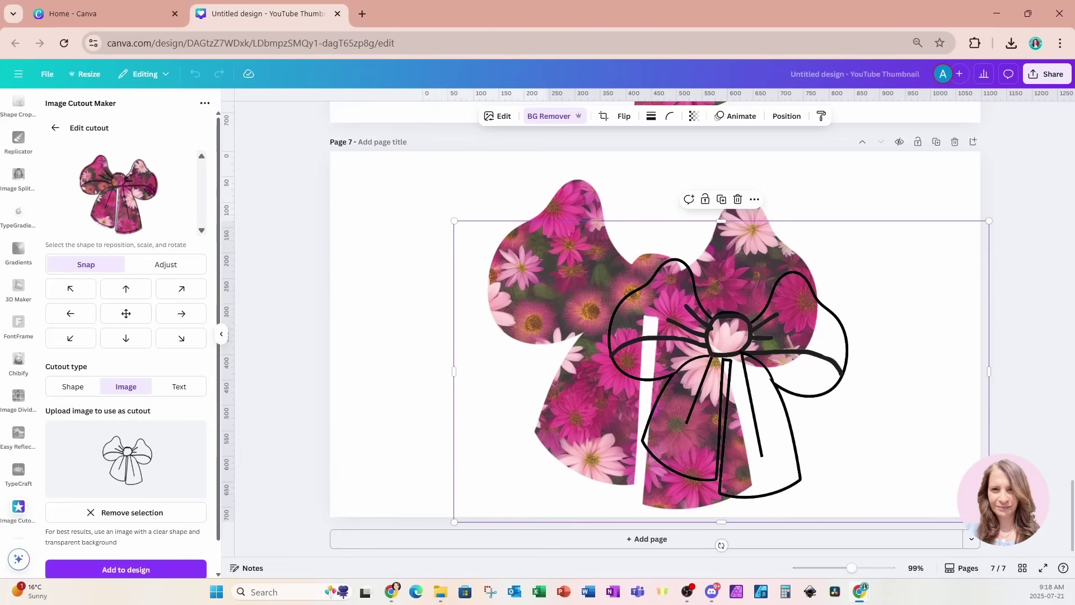
key("ctrl+plus")
key("ctrl+plus")
key("ctrl+plus")
key("ctrl+plus")
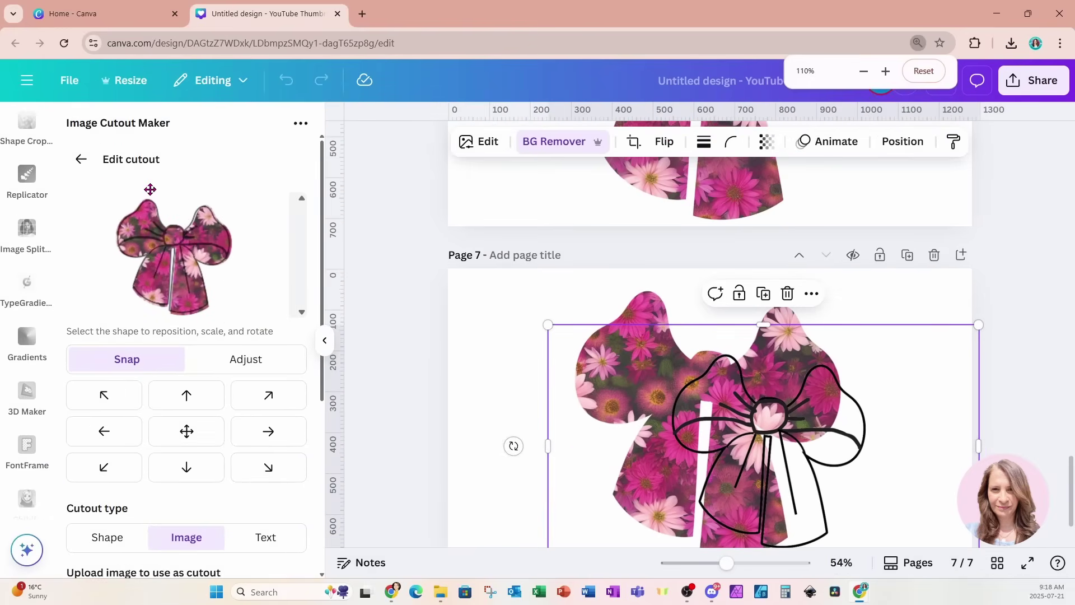
key("ctrl+plus")
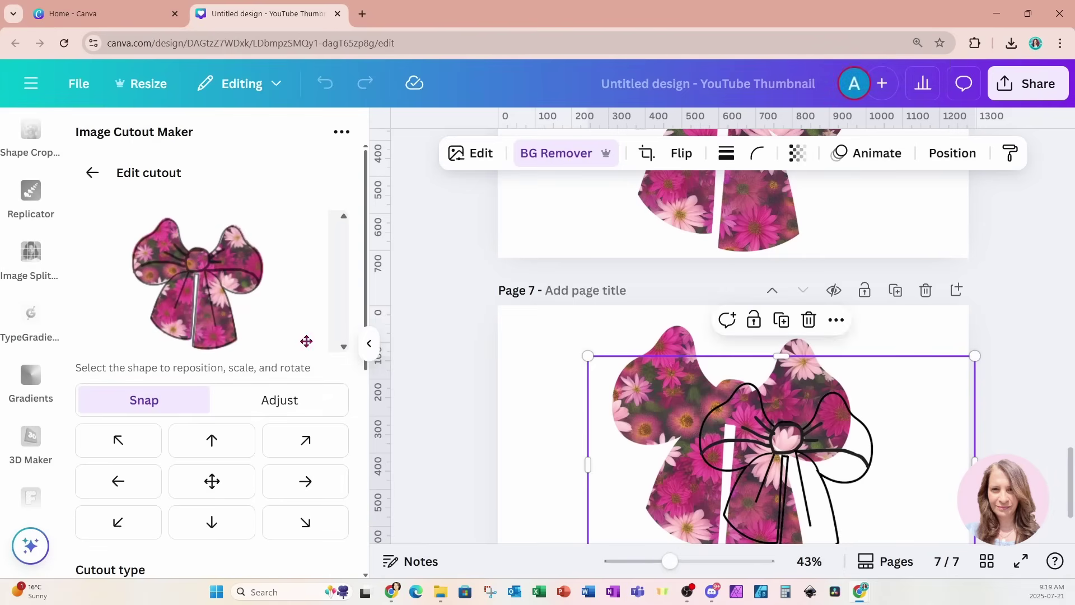
scroll(312, 374, "down", 1)
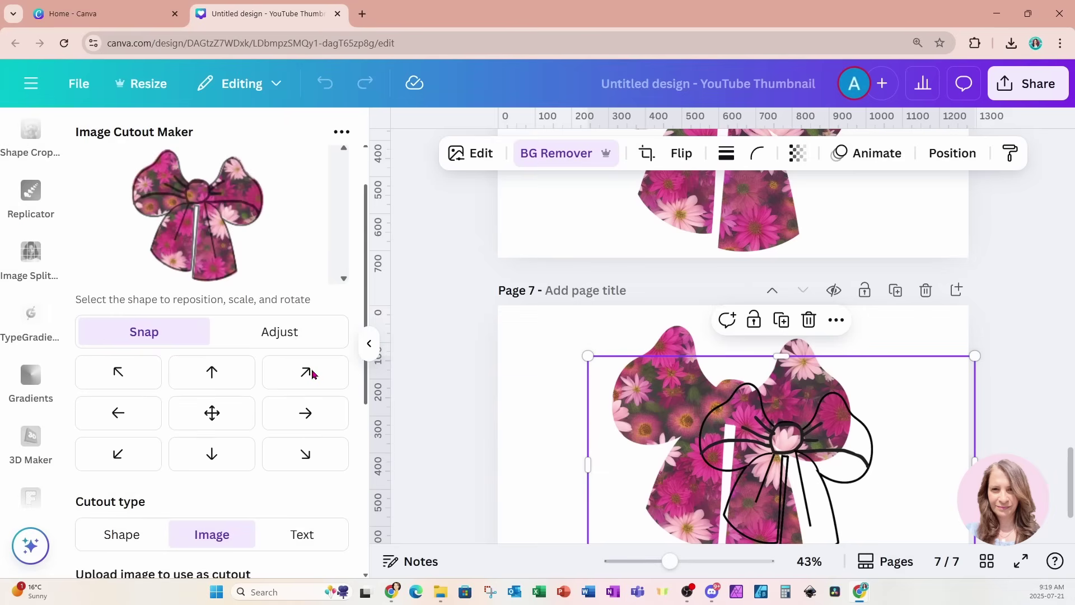
key("ctrl+minus")
key("ctrl+minus")
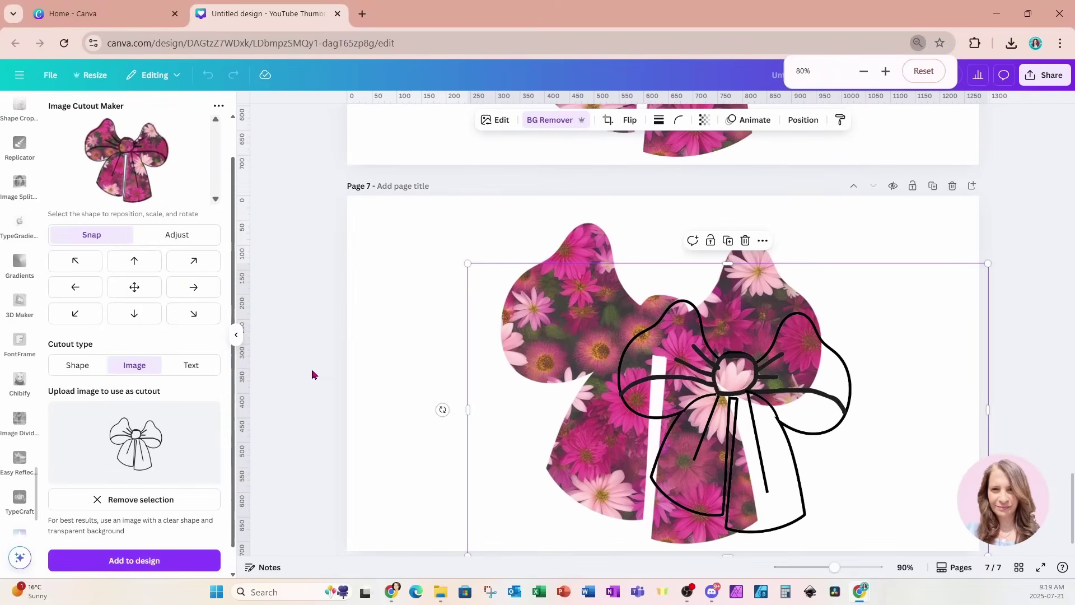
key("ctrl+minus")
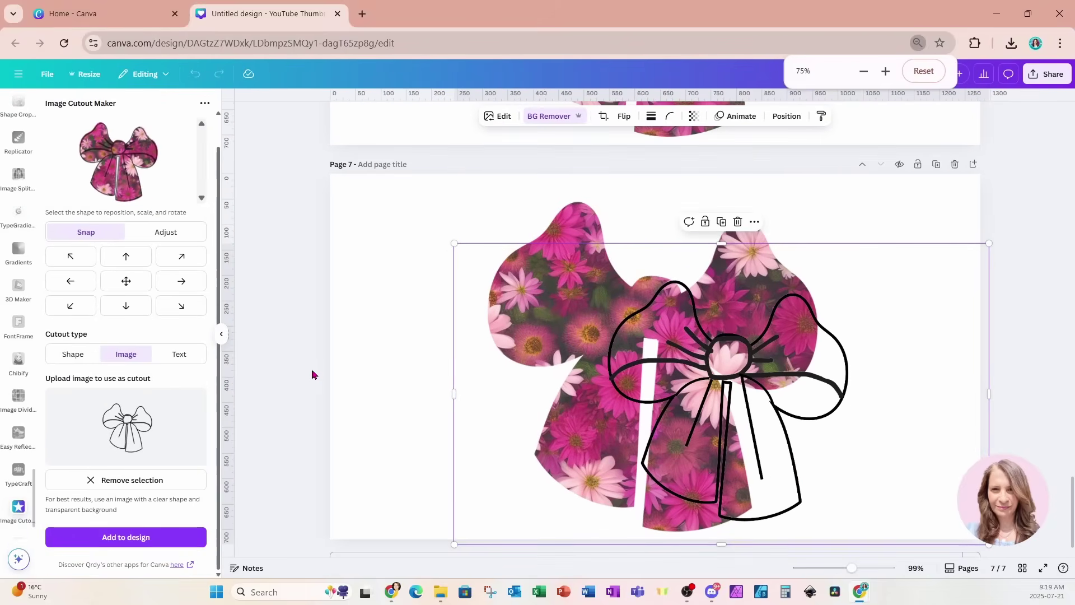
Add the floral bow cutout to the design and move it onto a new page 8
left_click(87, 544)
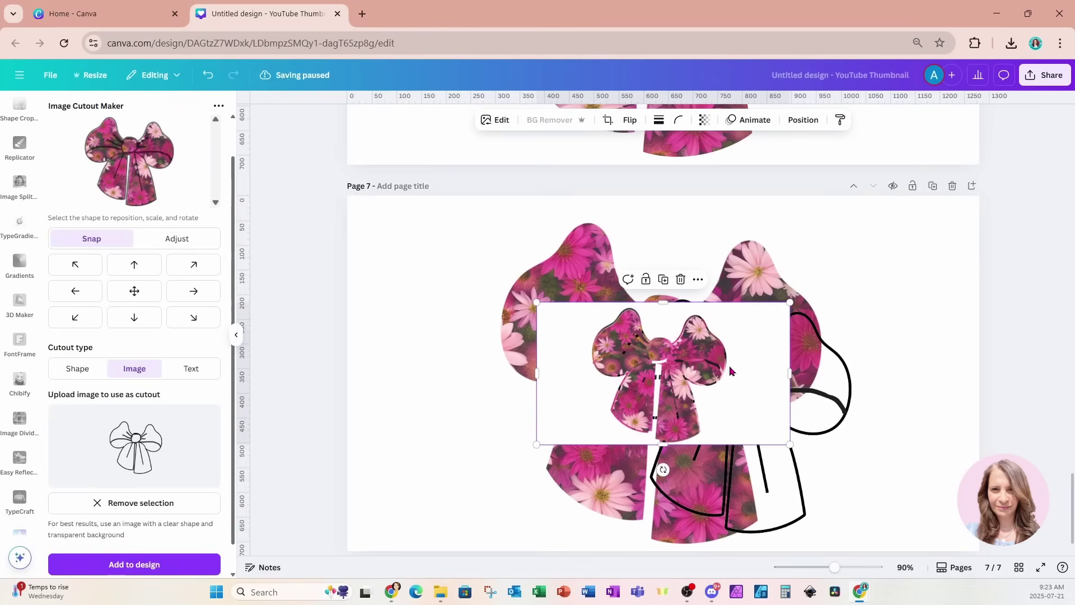
scroll(731, 371, "down", 1)
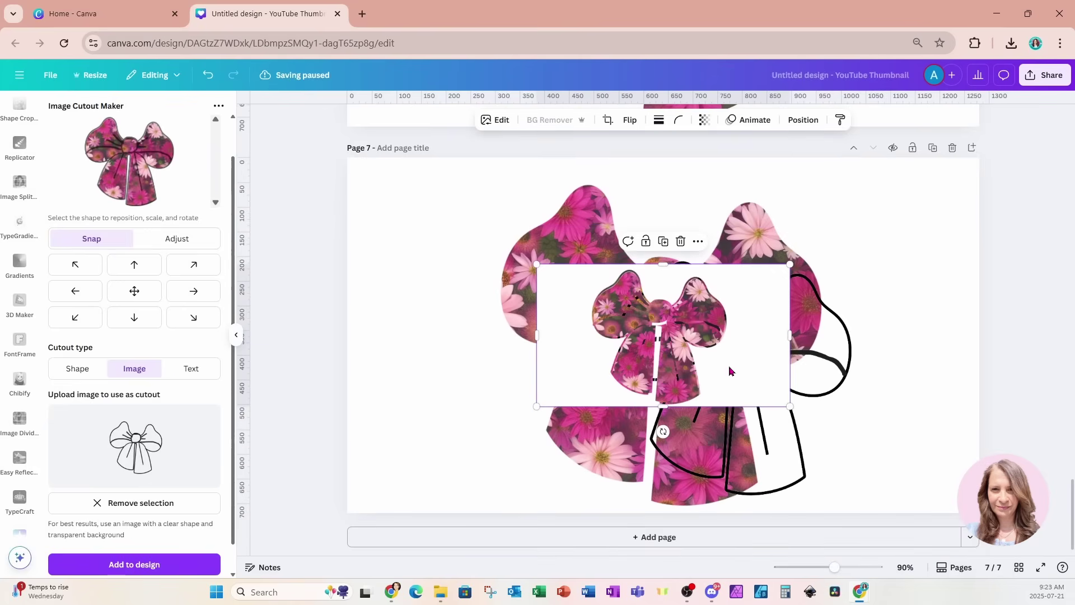
left_click(575, 544)
scroll(667, 324, "up", 4)
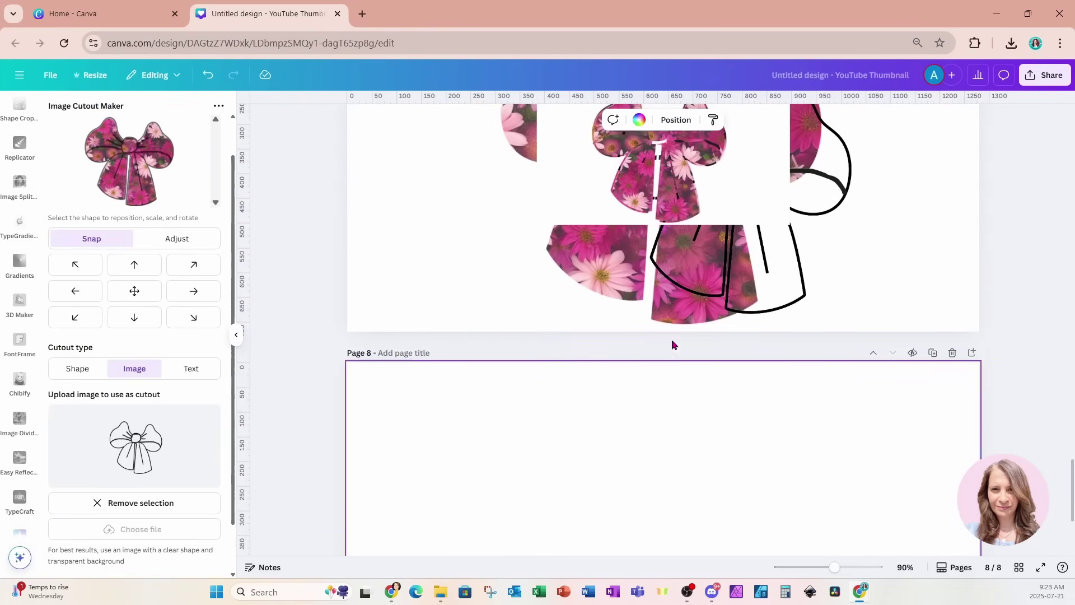
left_click_drag(701, 199, 683, 511)
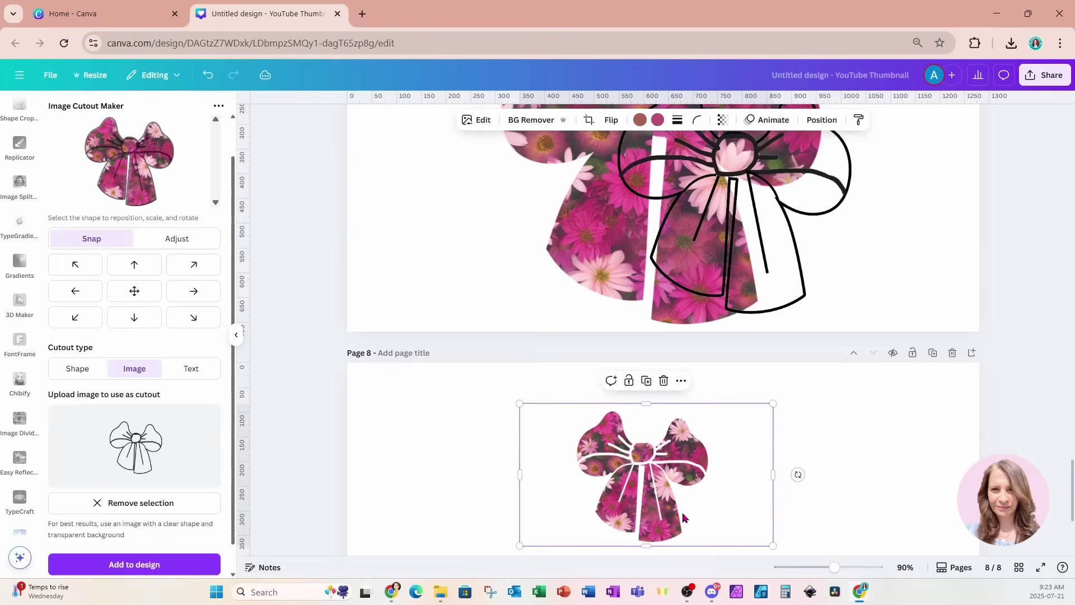
Enlarge the bow cutout across page 8 and centre it on the page
scroll(686, 448, "down", 3)
left_click_drag(693, 321, 661, 417)
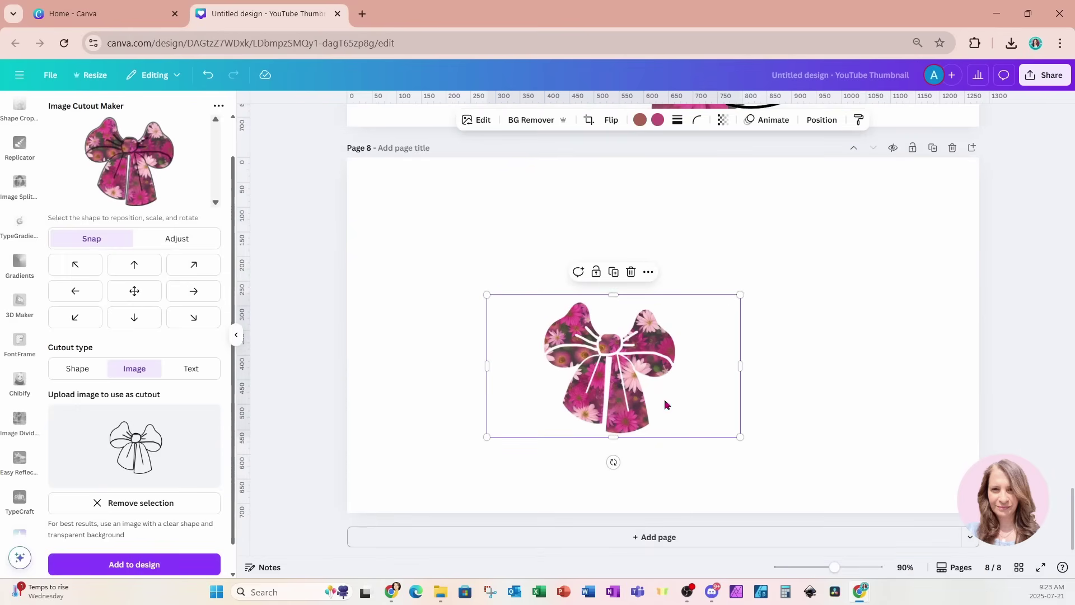
left_click_drag(740, 294, 1001, 146)
left_click_drag(917, 204, 840, 257)
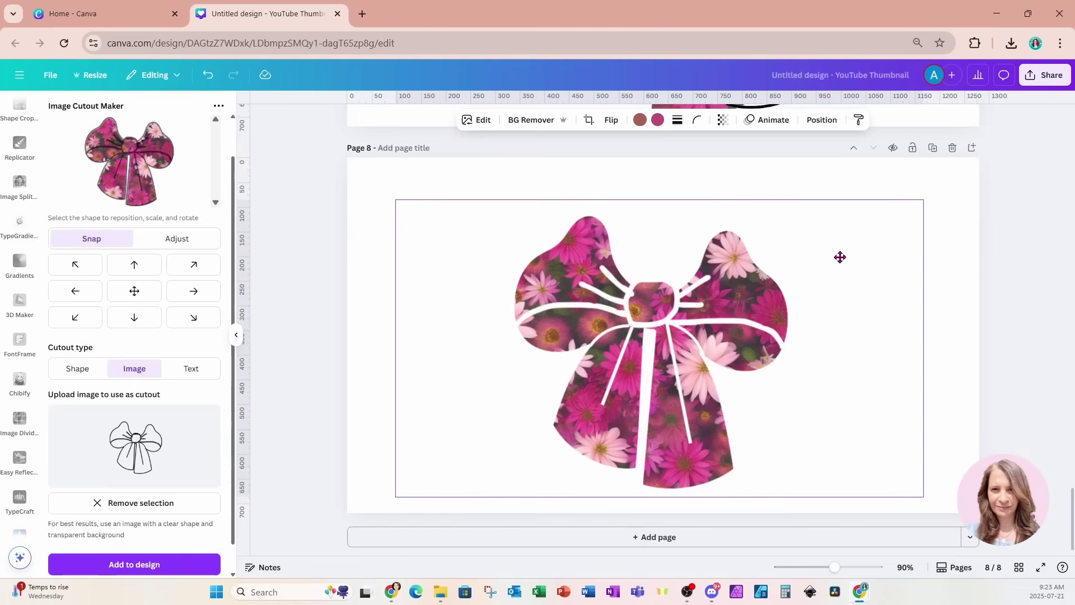
left_click_drag(840, 257, 840, 257)
scroll(63, 215, "up", 1)
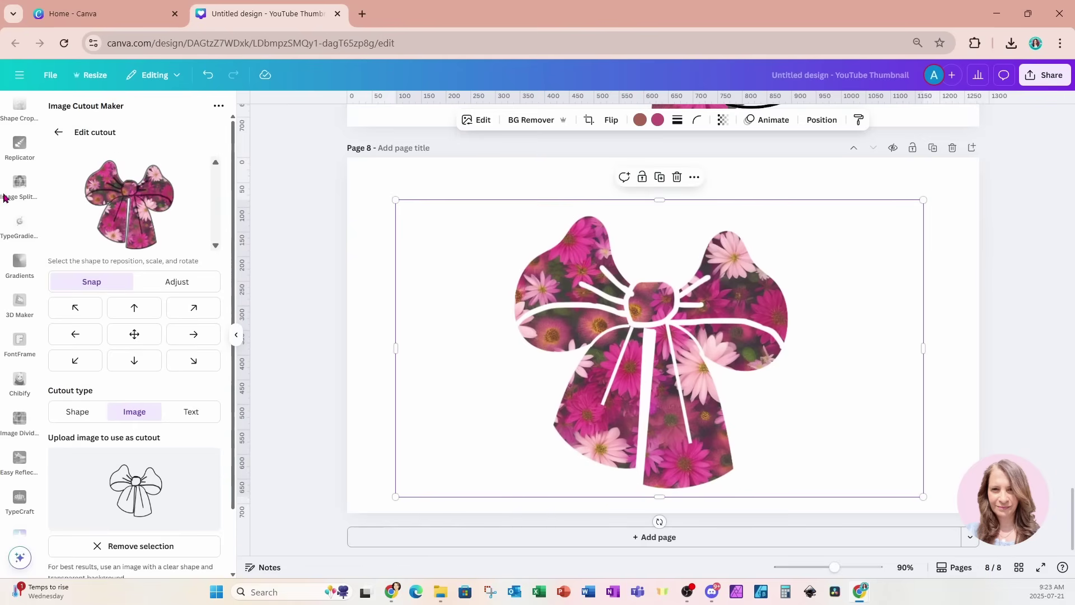
scroll(18, 169, "down", 5)
scroll(18, 170, "up", 5)
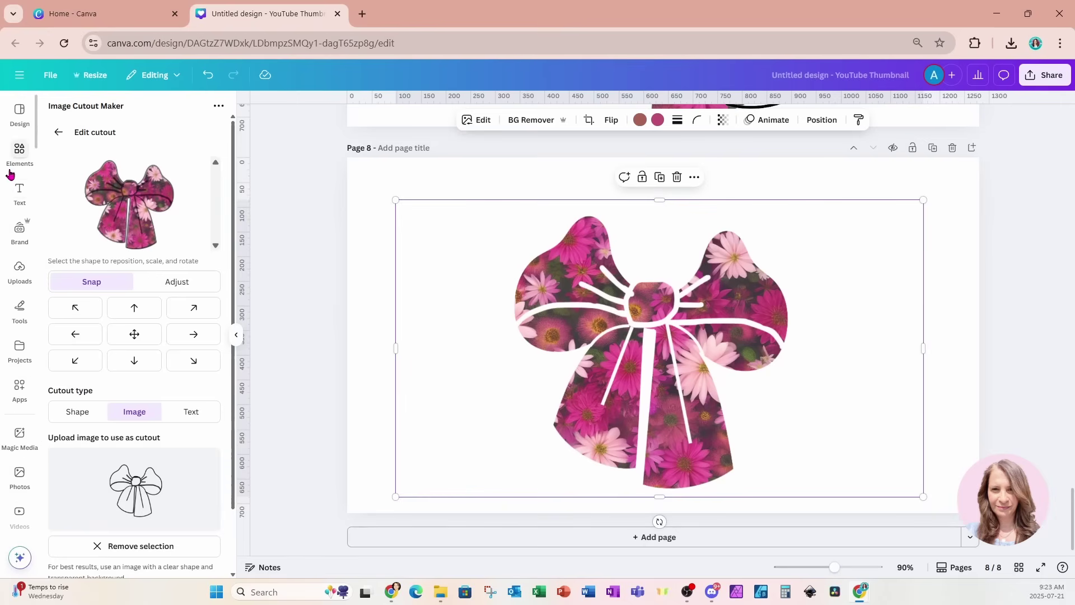
left_click(14, 159)
Search Elements for 'black glitter' and filter the results to Photos
left_click(89, 110)
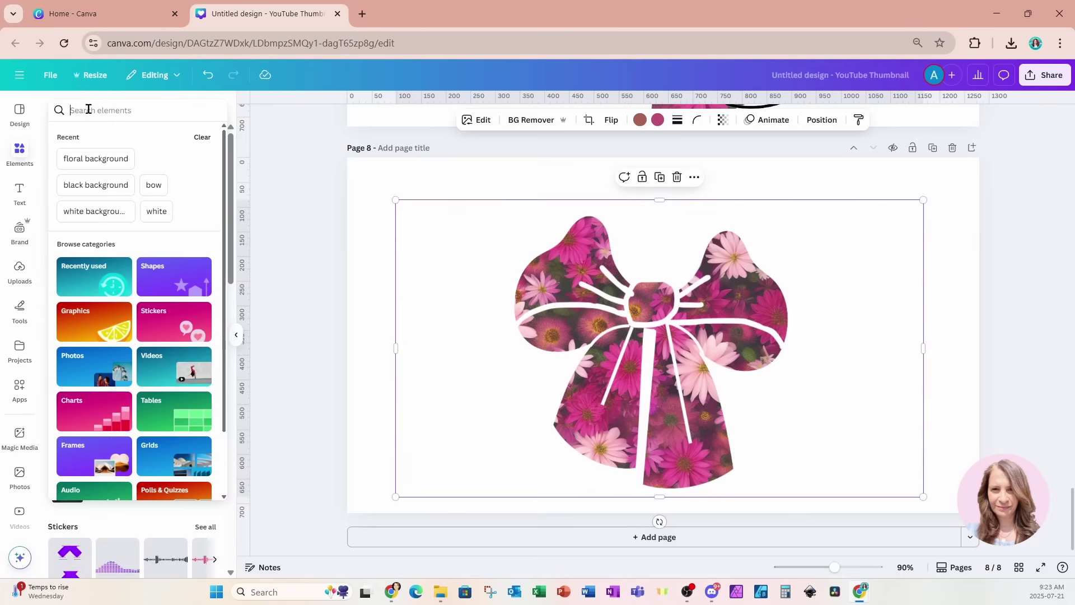
type("glitt")
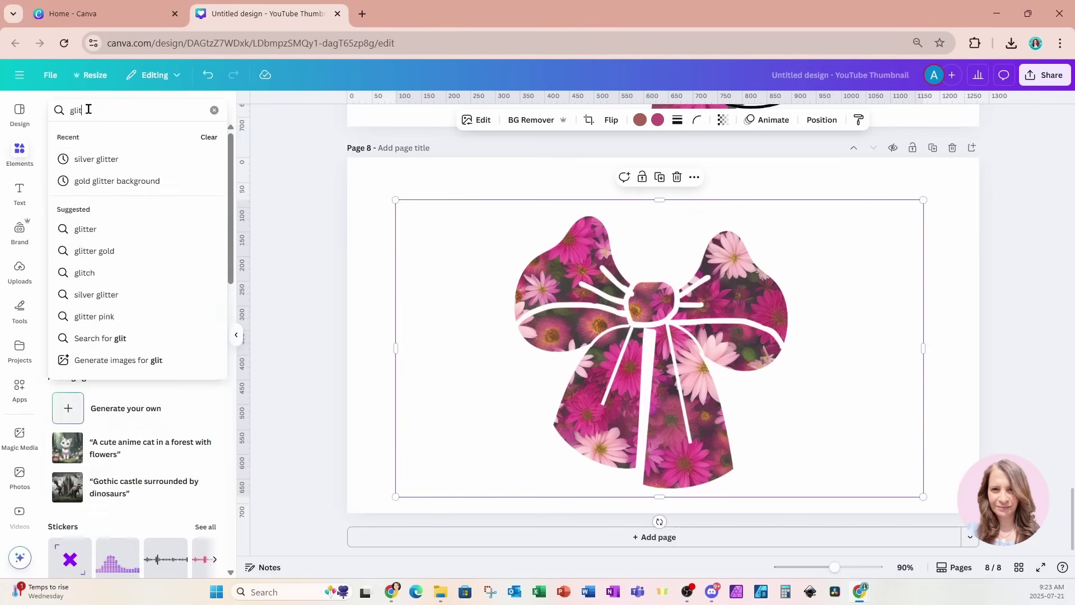
key("BackSpace")
key("BackSpace")
key("BackSpace")
key("BackSpace")
key("BackSpace")
type("gol")
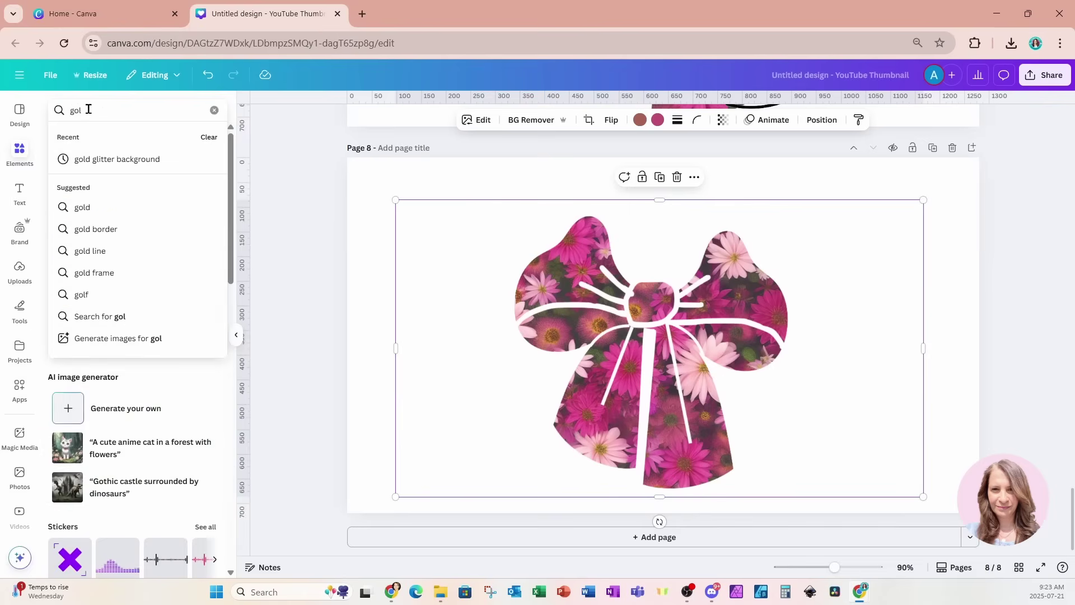
key("BackSpace")
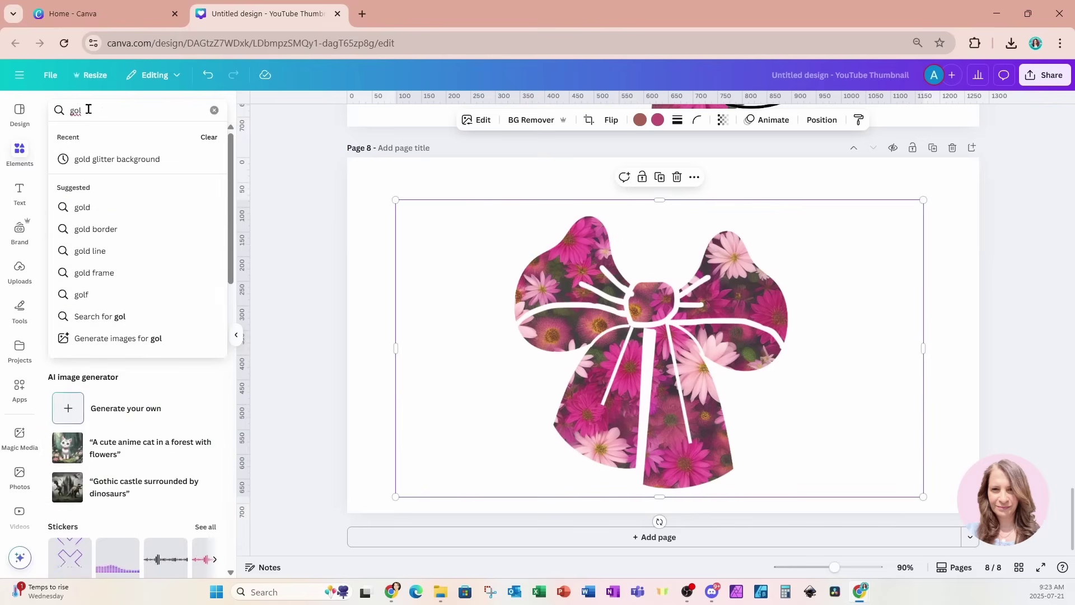
key("BackSpace")
key("BackSpace")
type("bl")
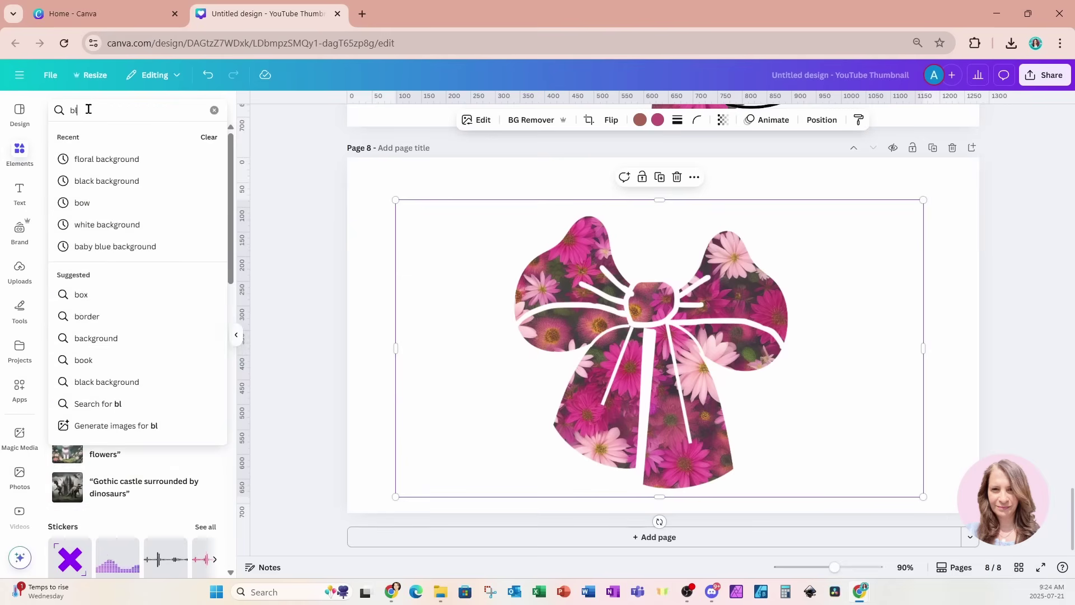
key("BackSpace")
key("BackSpace")
type("blac")
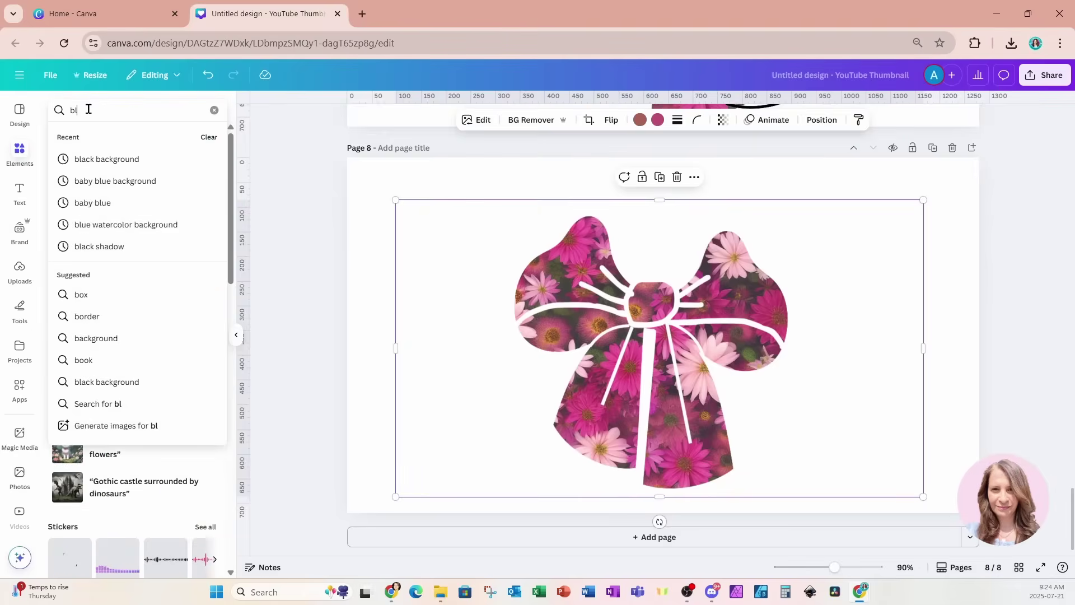
type("k glitter")
key("Return")
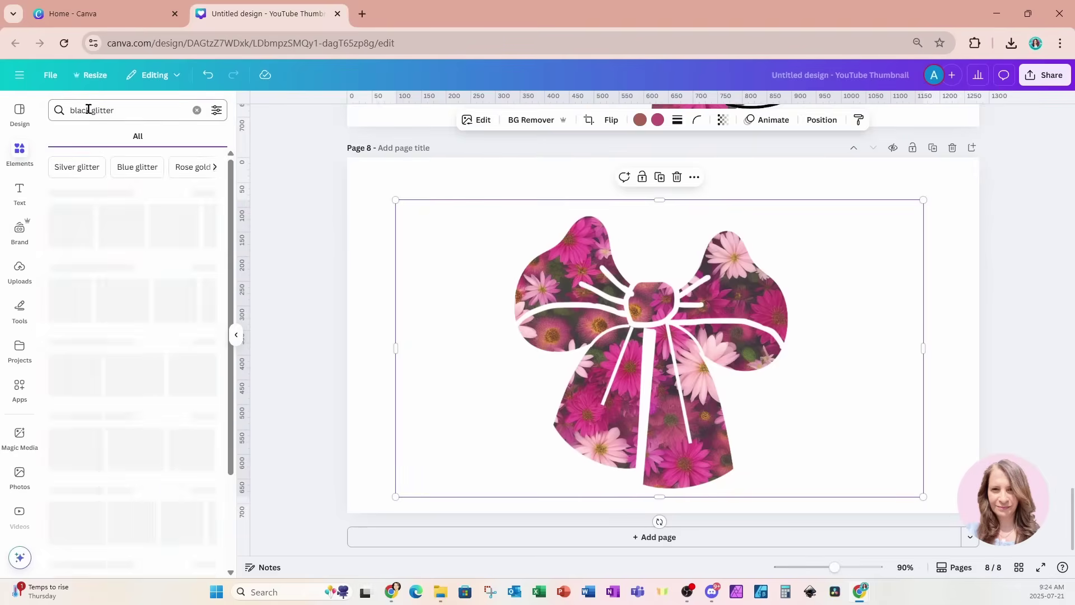
left_click(204, 268)
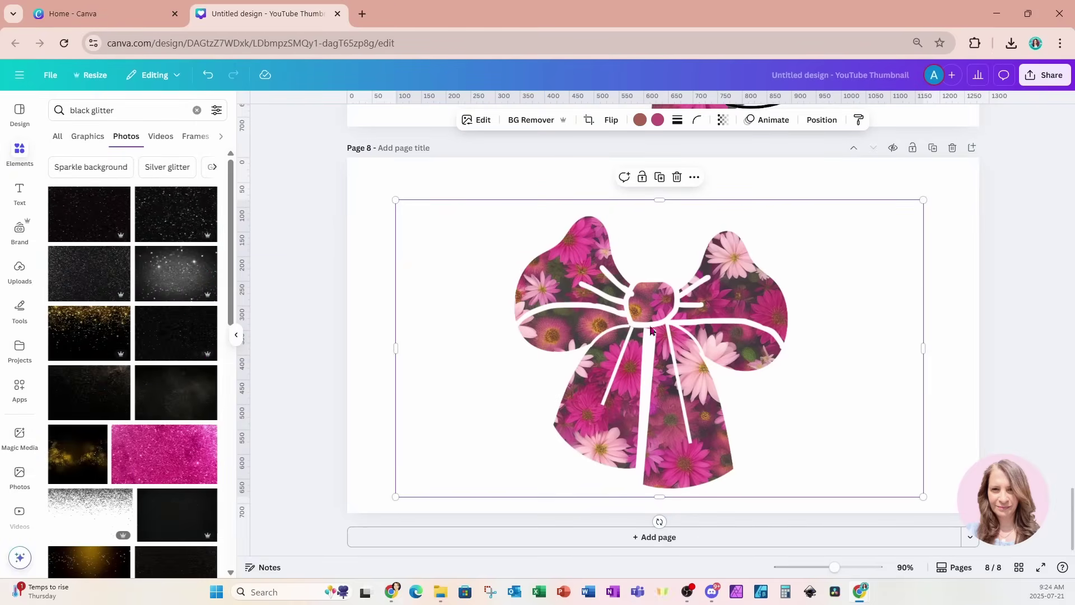
Add a black glitter photo, layer it beneath the bow, and trim its top and bottom edges
left_click(171, 220)
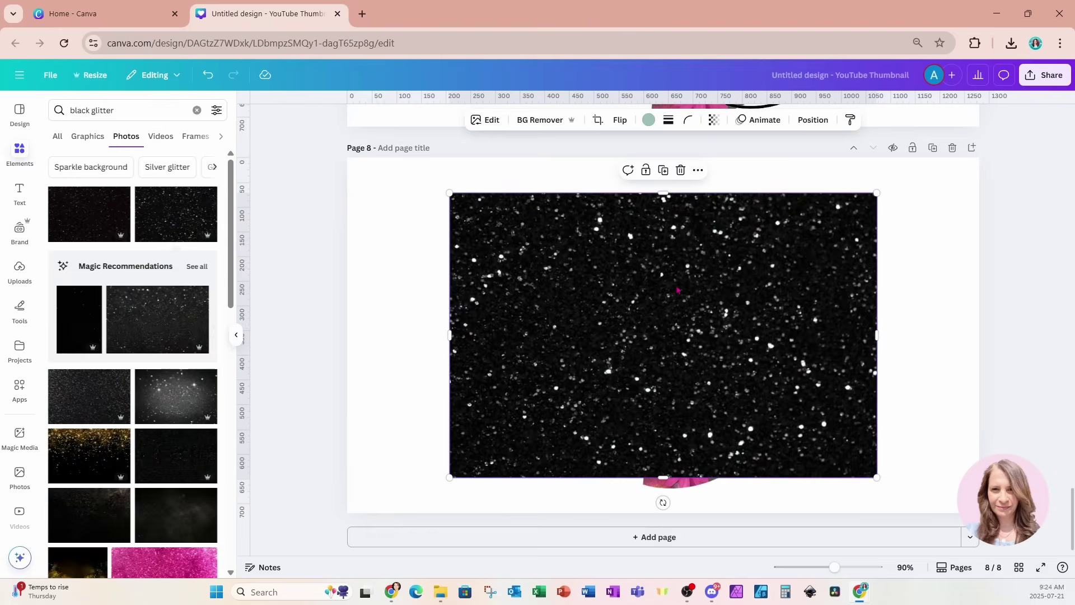
left_click(812, 121)
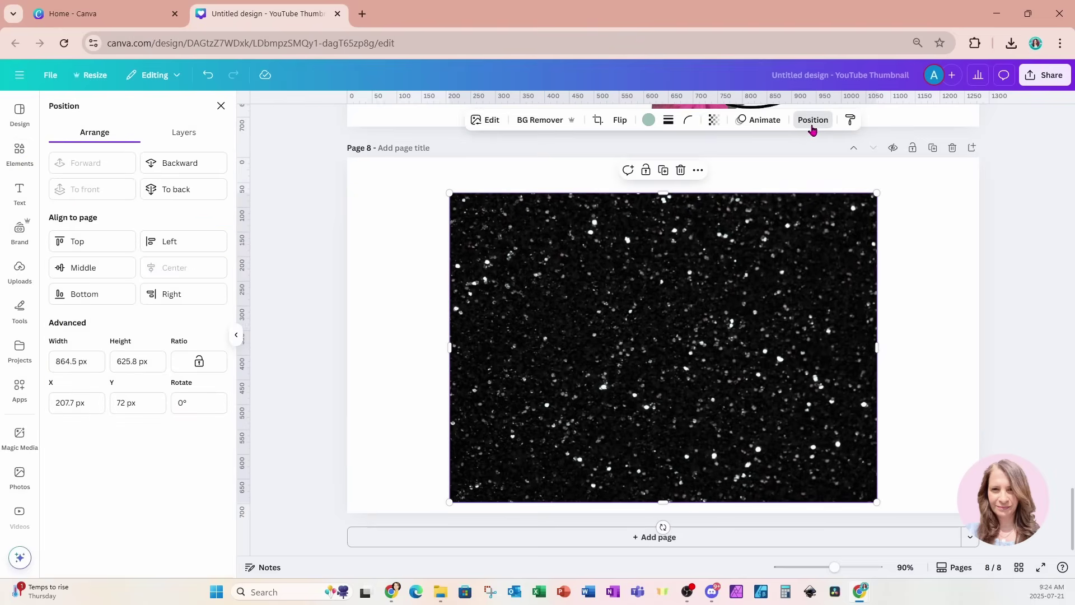
left_click(185, 134)
left_click_drag(157, 203, 155, 253)
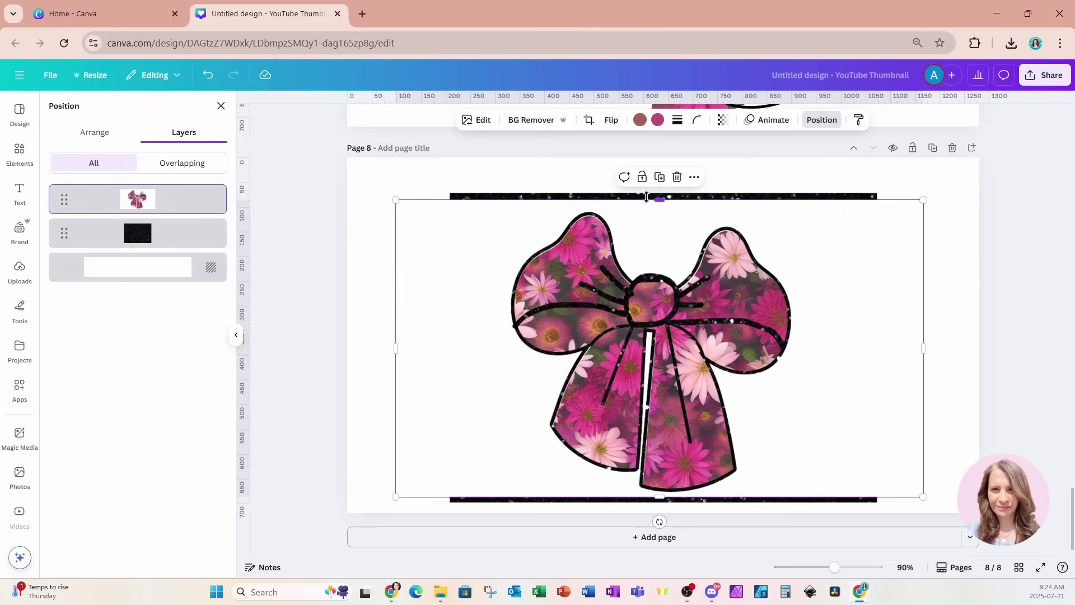
left_click_drag(661, 193, 663, 205)
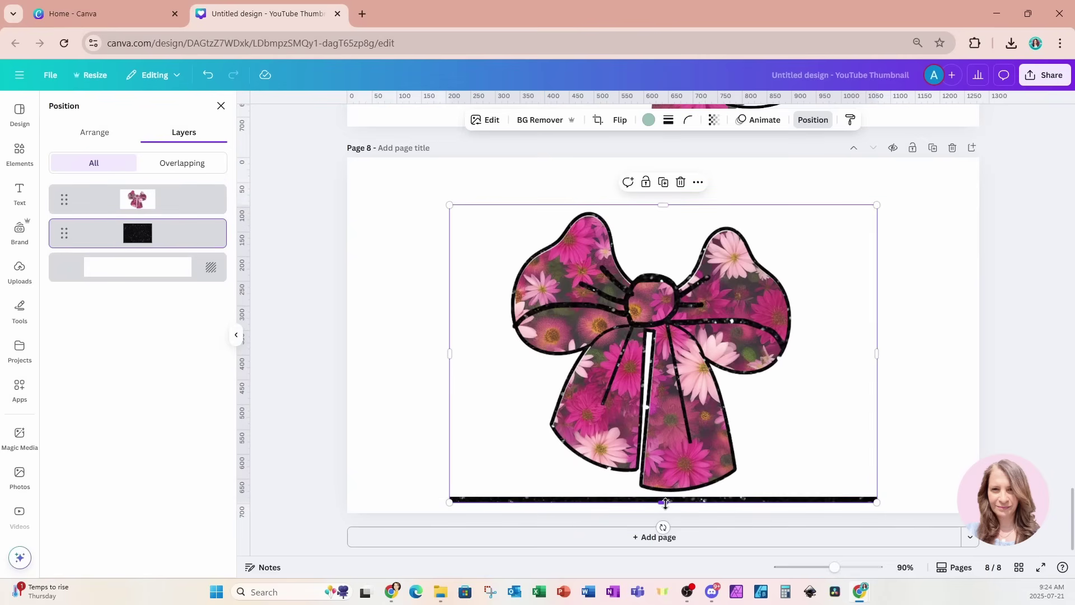
left_click_drag(664, 503, 666, 493)
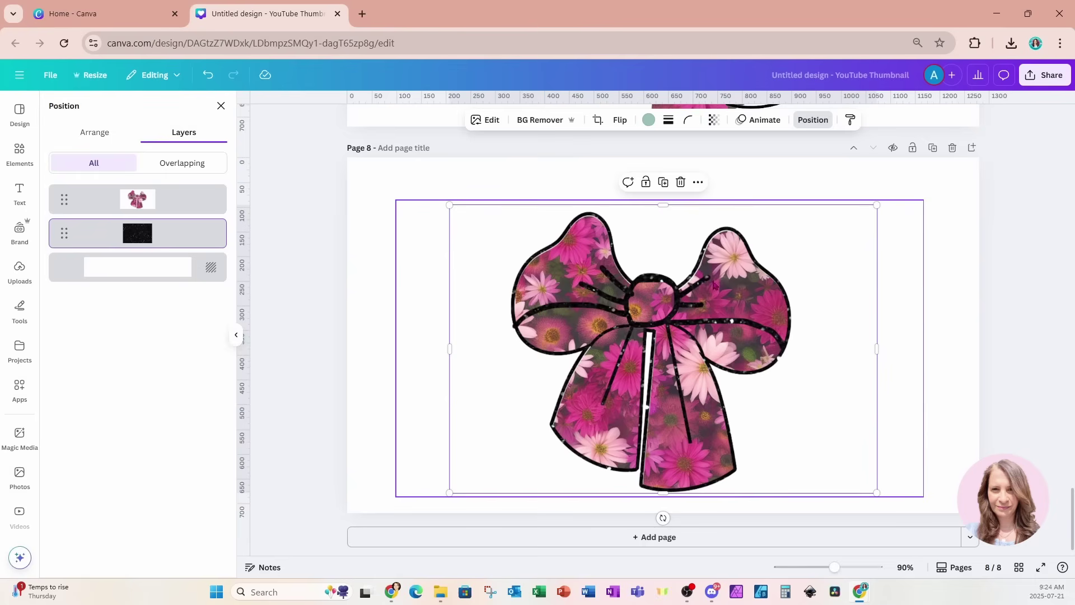
left_click(936, 177)
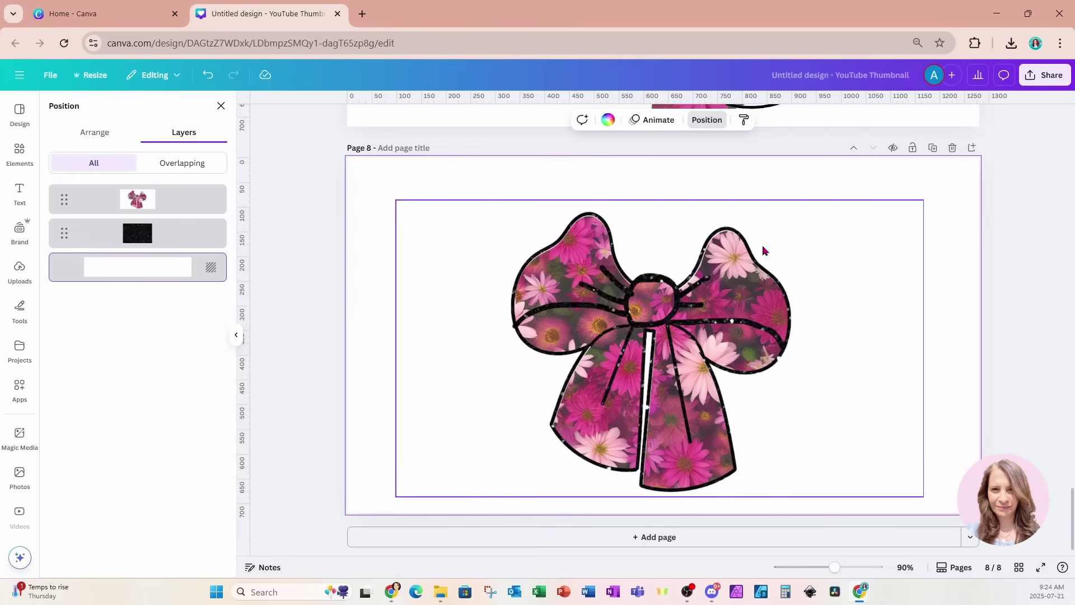
Duplicate page 8 as page 9 and delete its black glitter layer
left_click(932, 148)
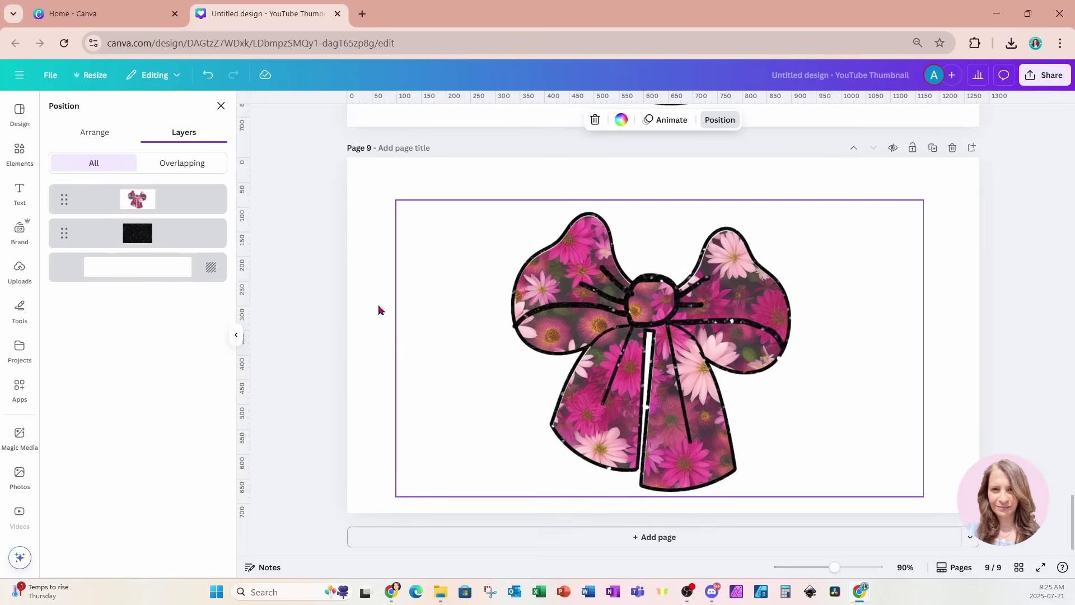
left_click(161, 236)
key("Delete")
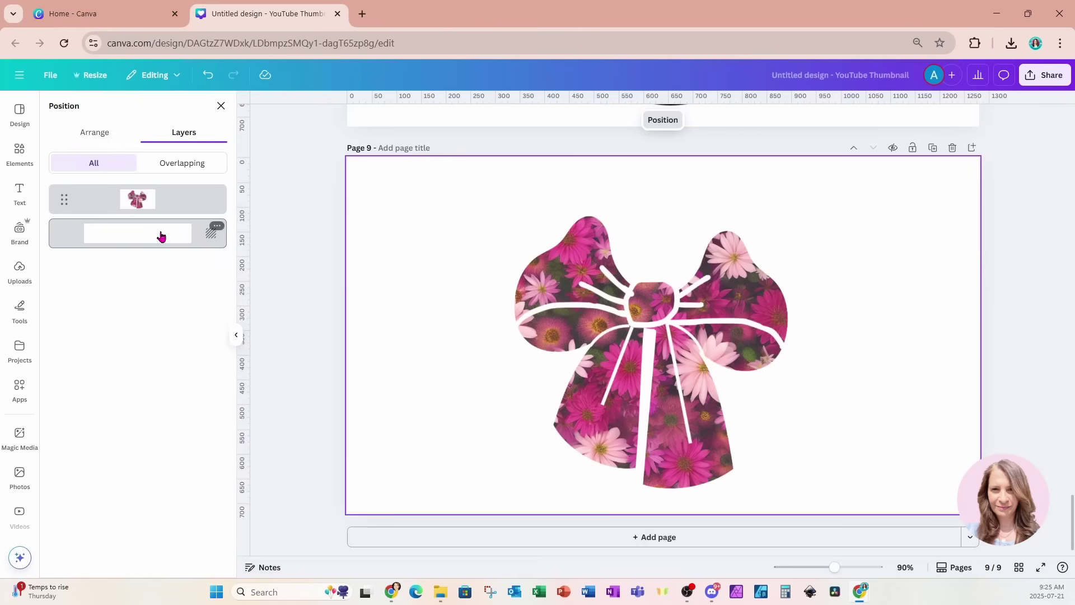
Add a square filled with the black-to-gold gradient, enlarged to cover the bow
left_click(20, 157)
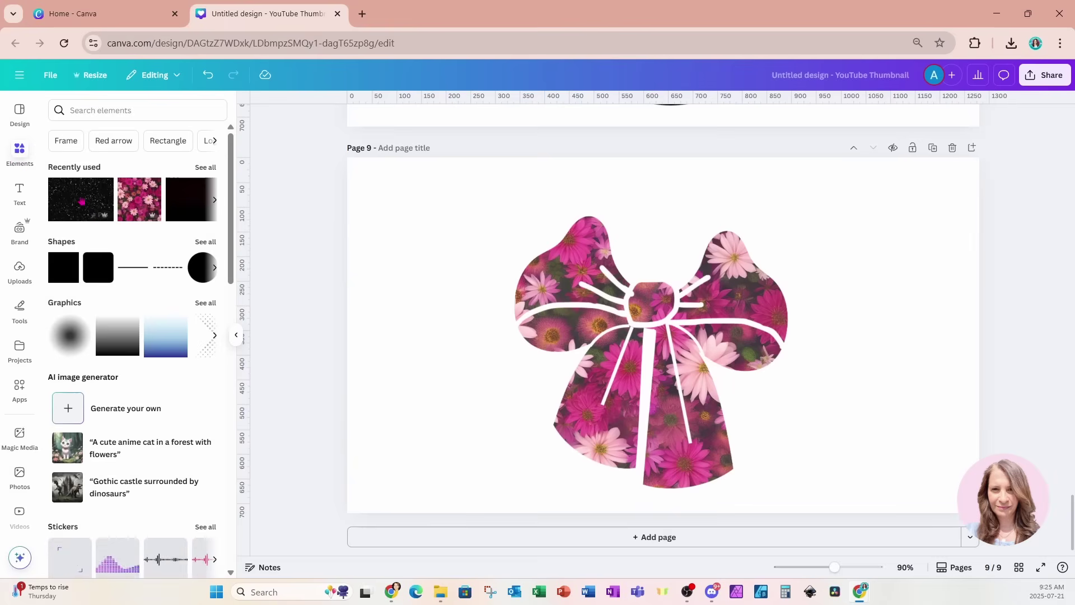
left_click(63, 267)
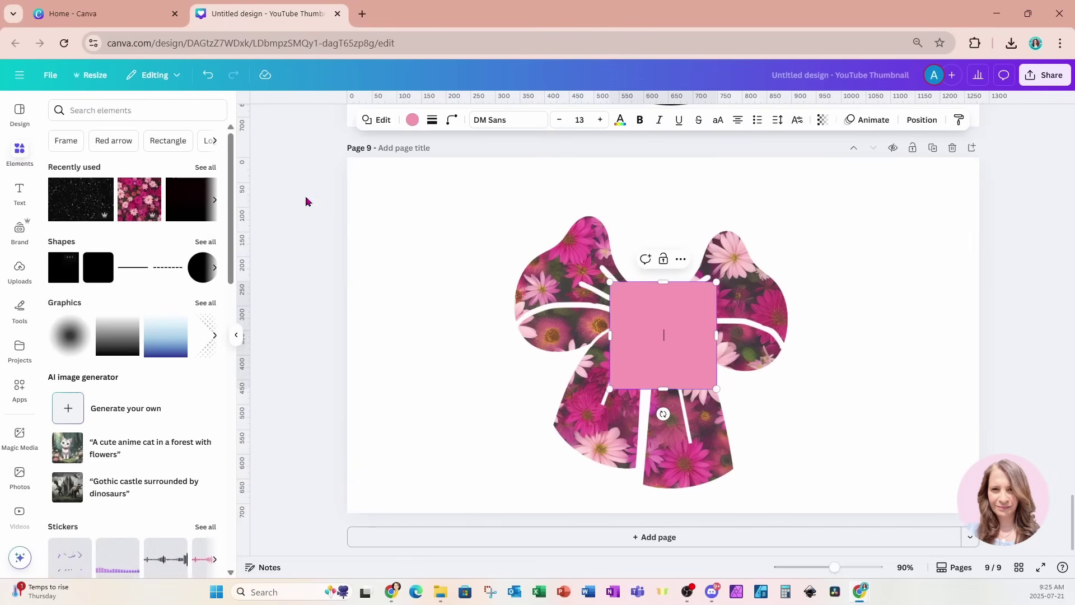
left_click(412, 119)
scroll(159, 409, "down", 1)
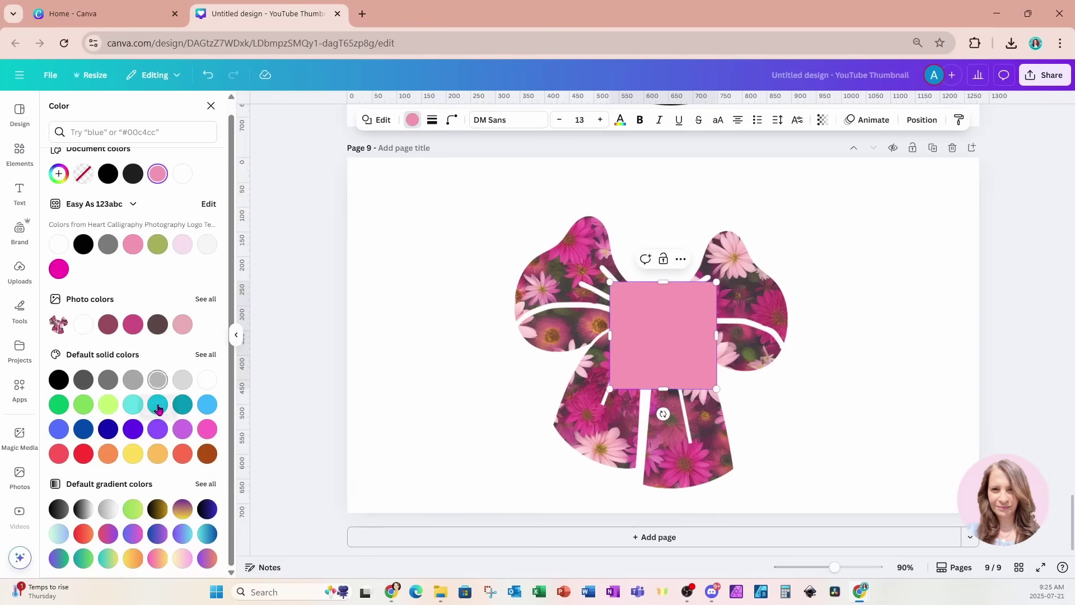
left_click(157, 510)
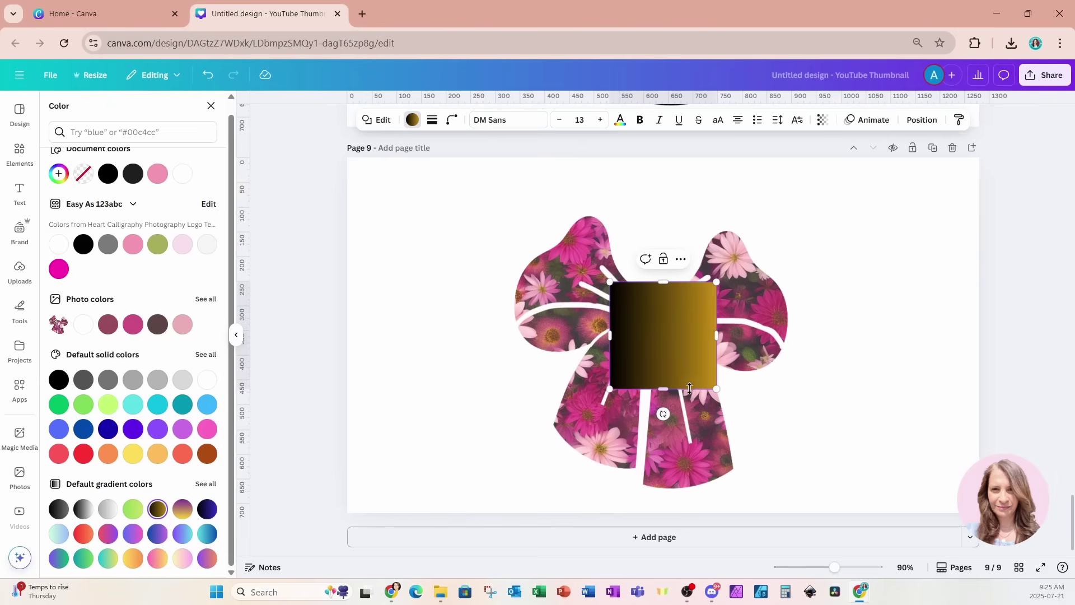
left_click_drag(716, 389, 858, 492)
left_click_drag(609, 283, 488, 206)
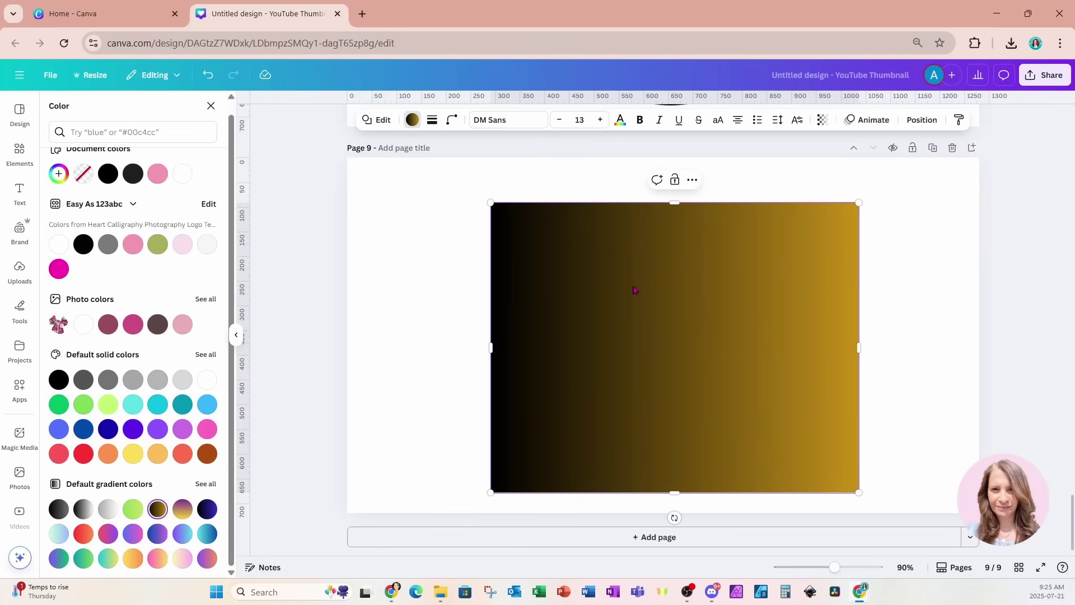
left_click(412, 121)
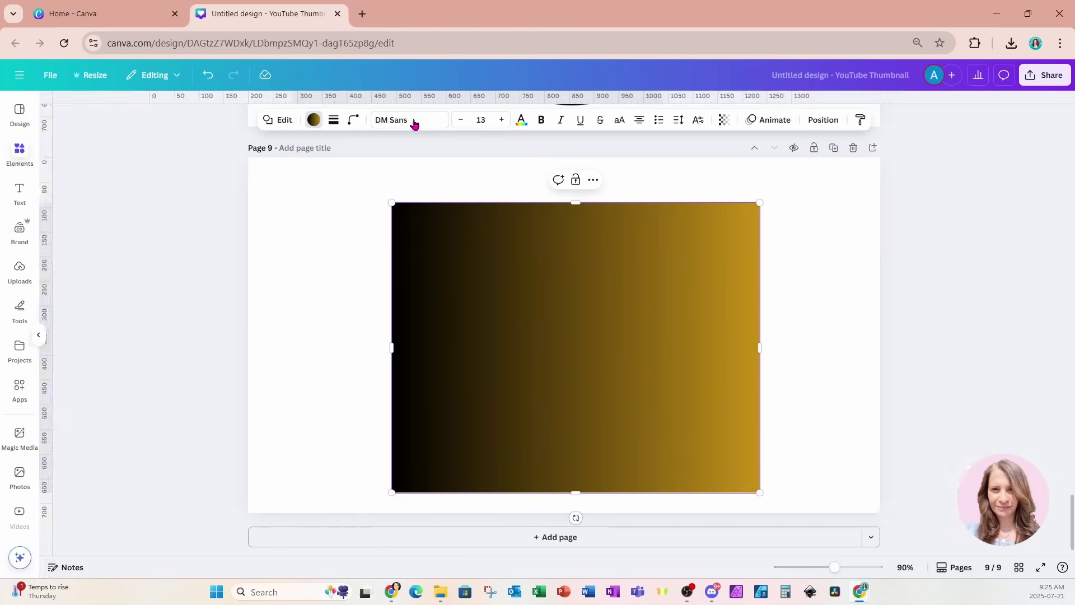
Change the rectangle's gradient style to diagonal
left_click(412, 119)
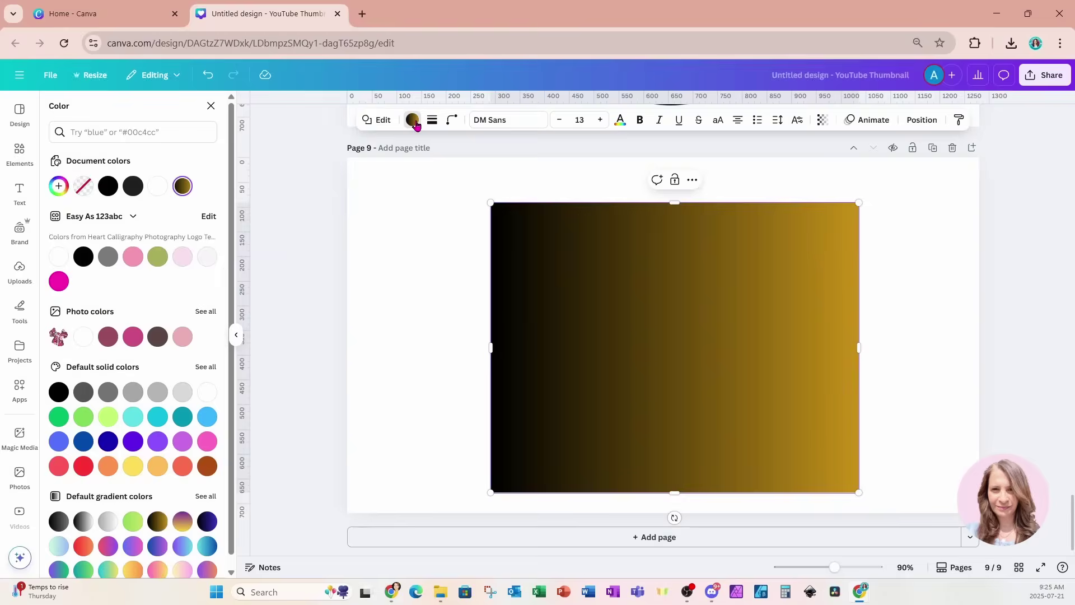
left_click(58, 186)
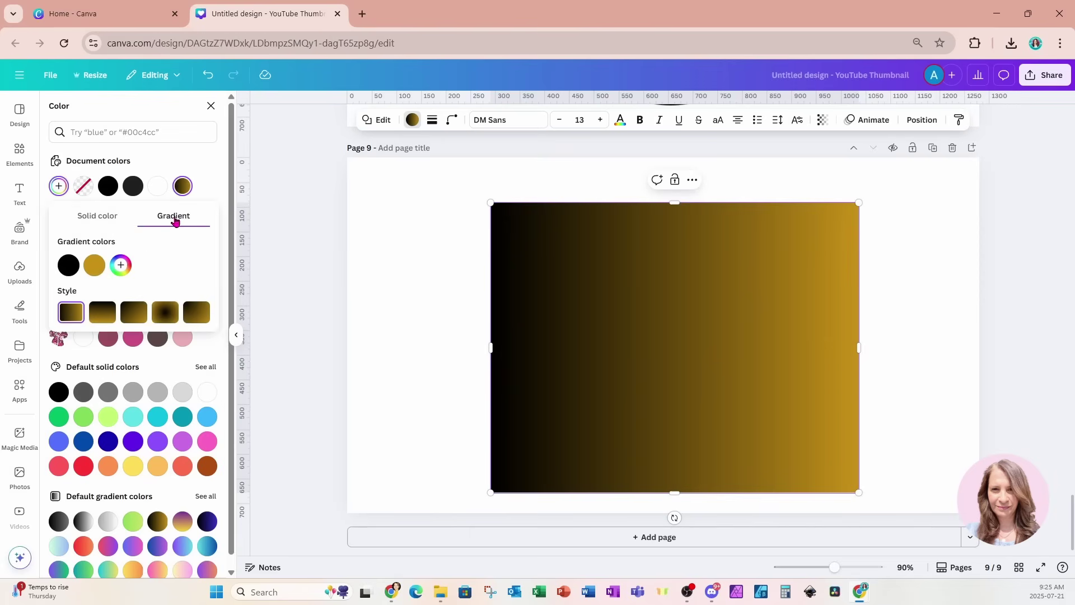
left_click(137, 316)
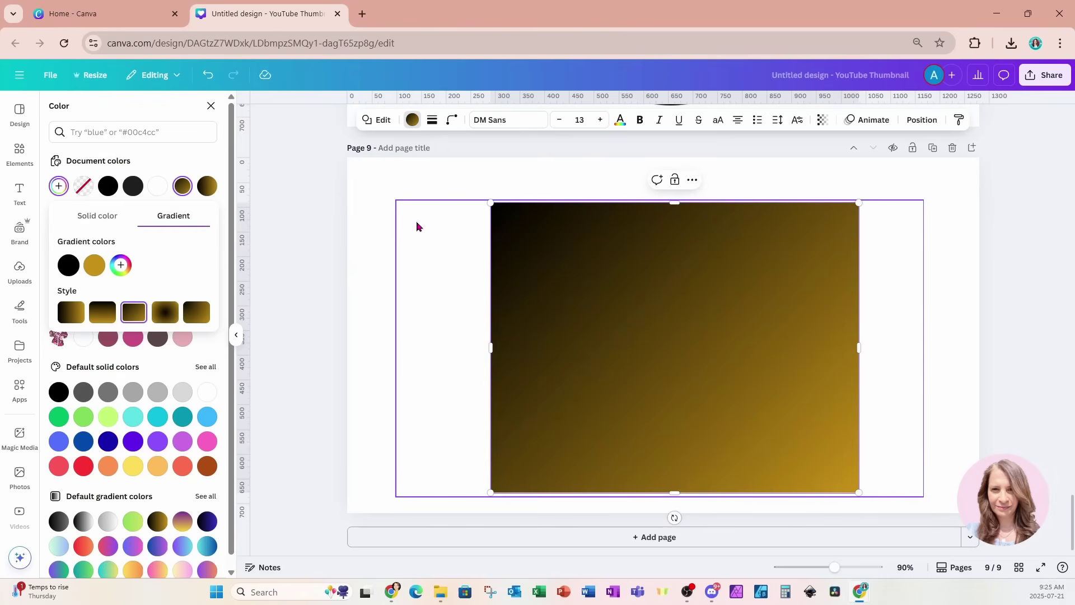
left_click(647, 243)
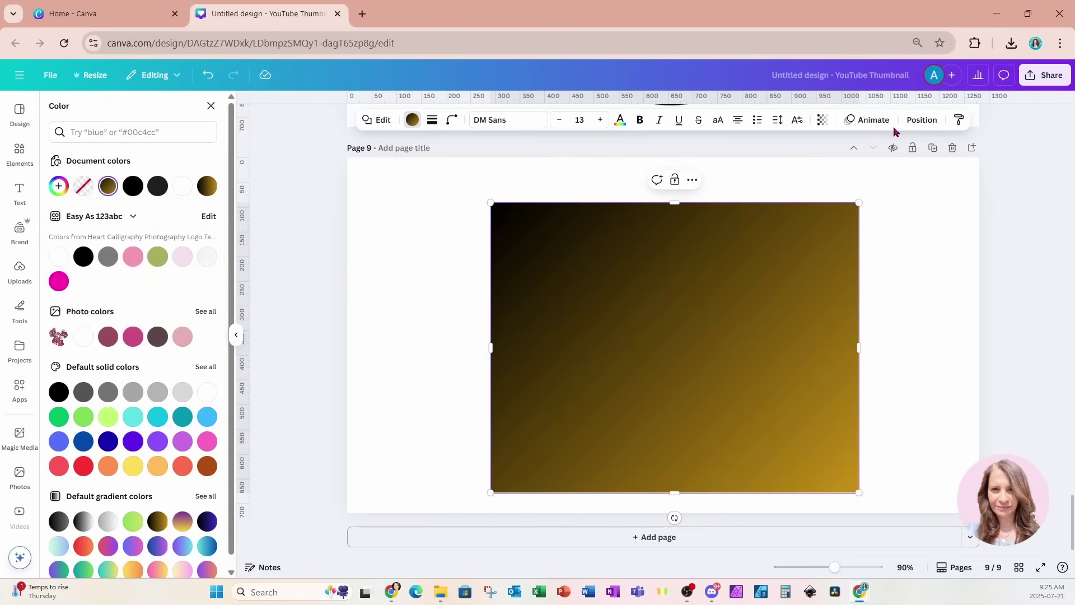
left_click(921, 120)
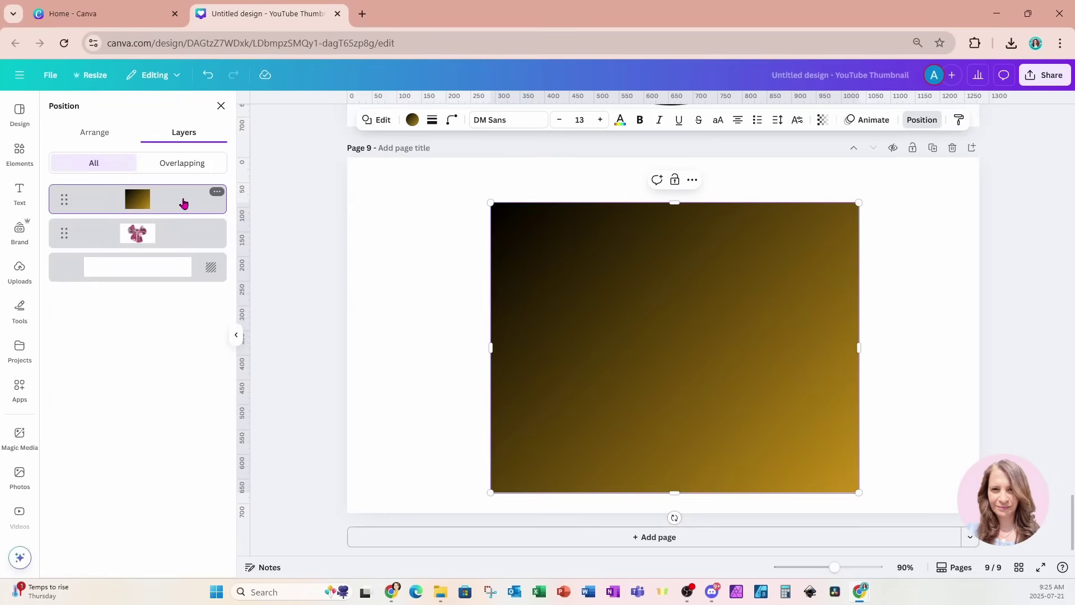
Move the gradient layer beneath the bow image so the outlines become black-to-gold
left_click_drag(183, 202, 181, 251)
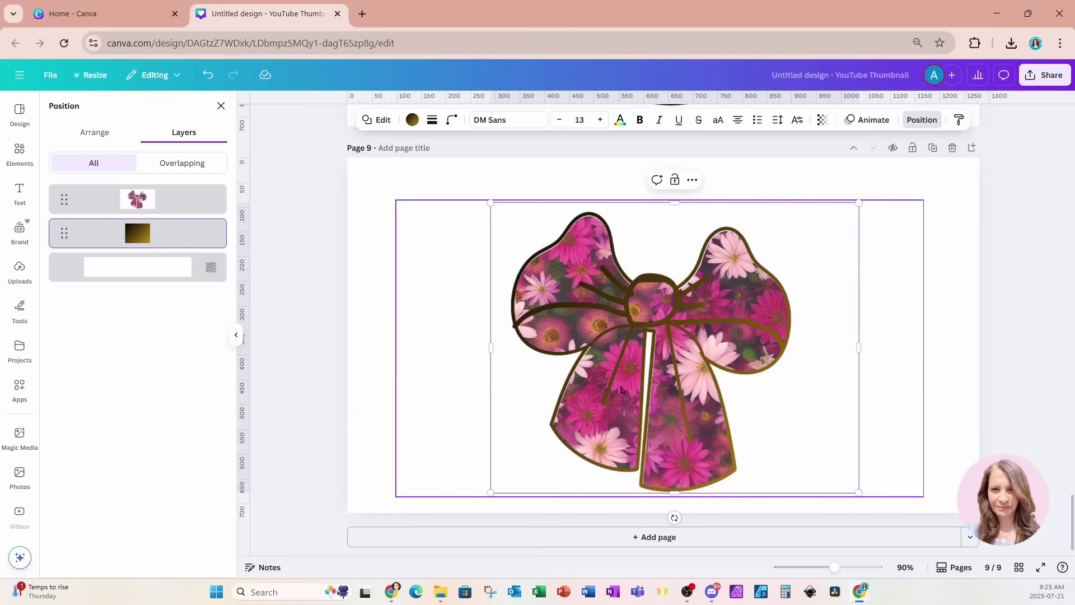
scroll(621, 390, "up", 5)
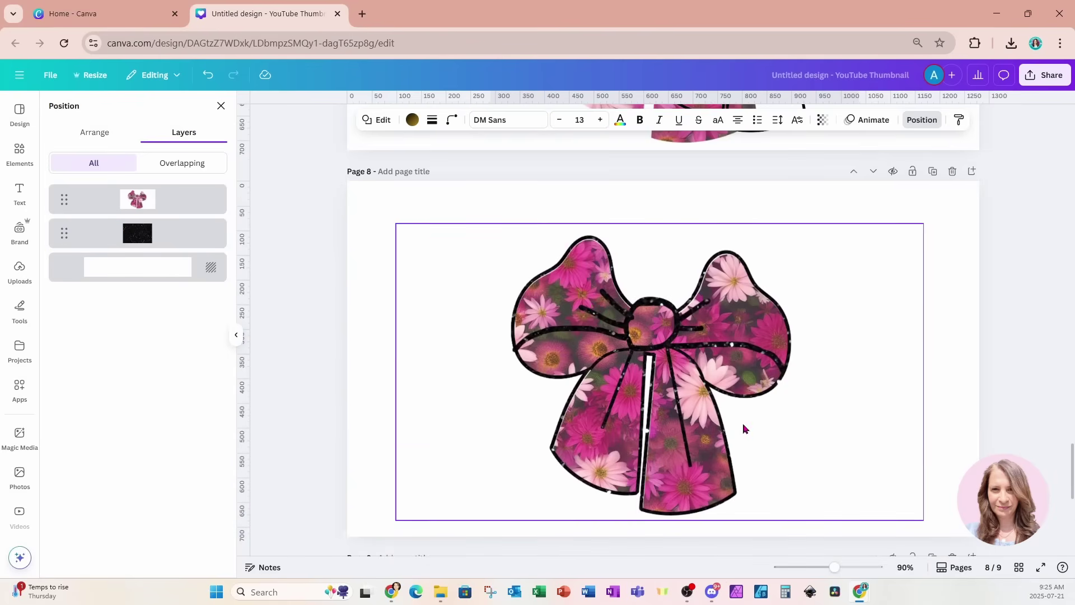
scroll(742, 422, "down", 2)
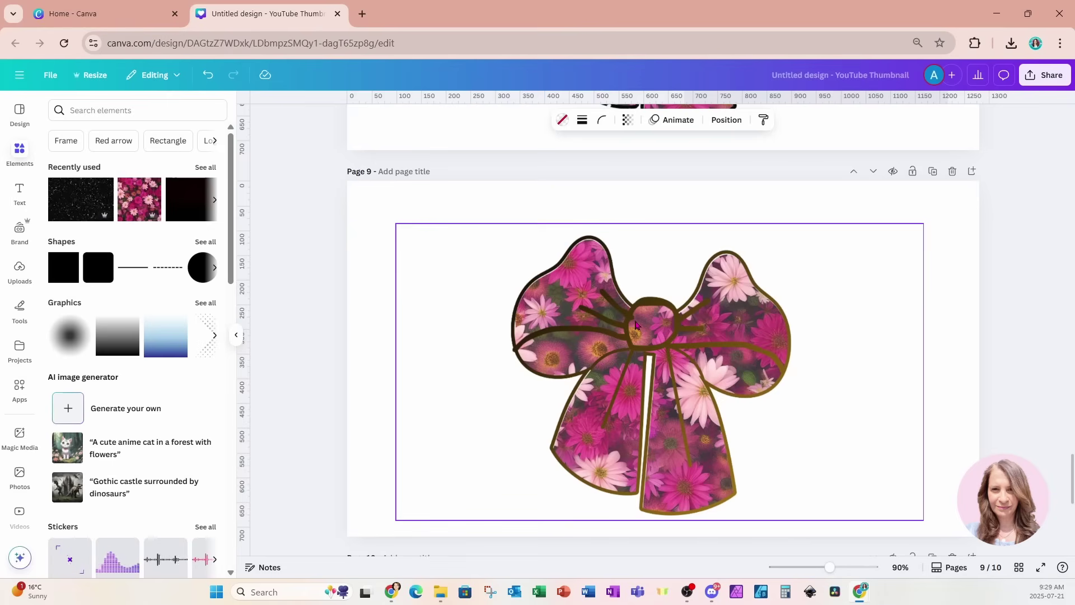
scroll(635, 325, "down", 6)
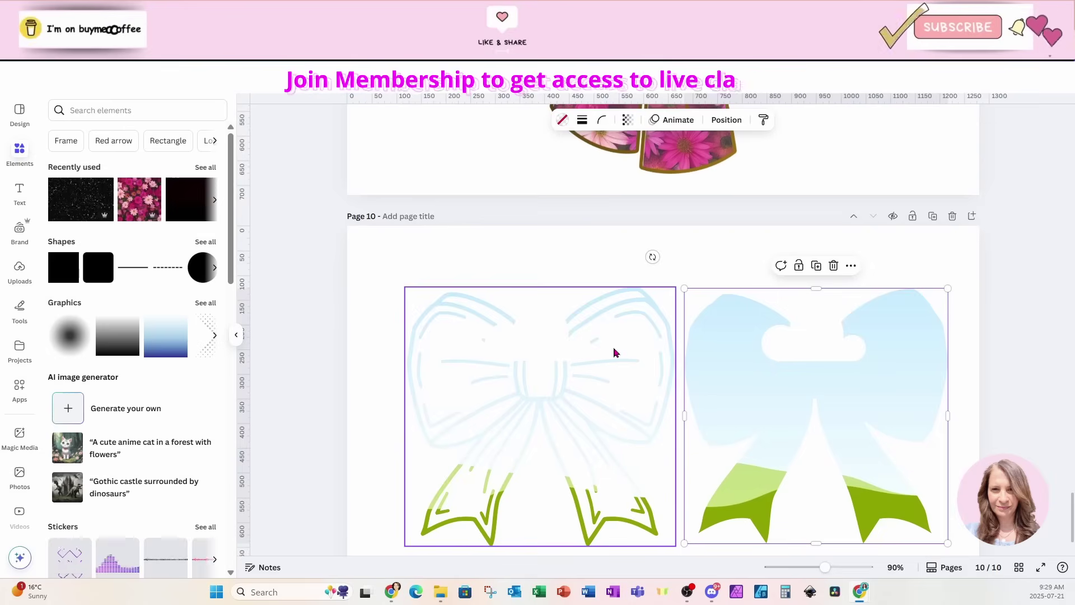
Fill the page 10 bow frame with the flower photo and layer the bow sketch above it
scroll(614, 351, "down", 2)
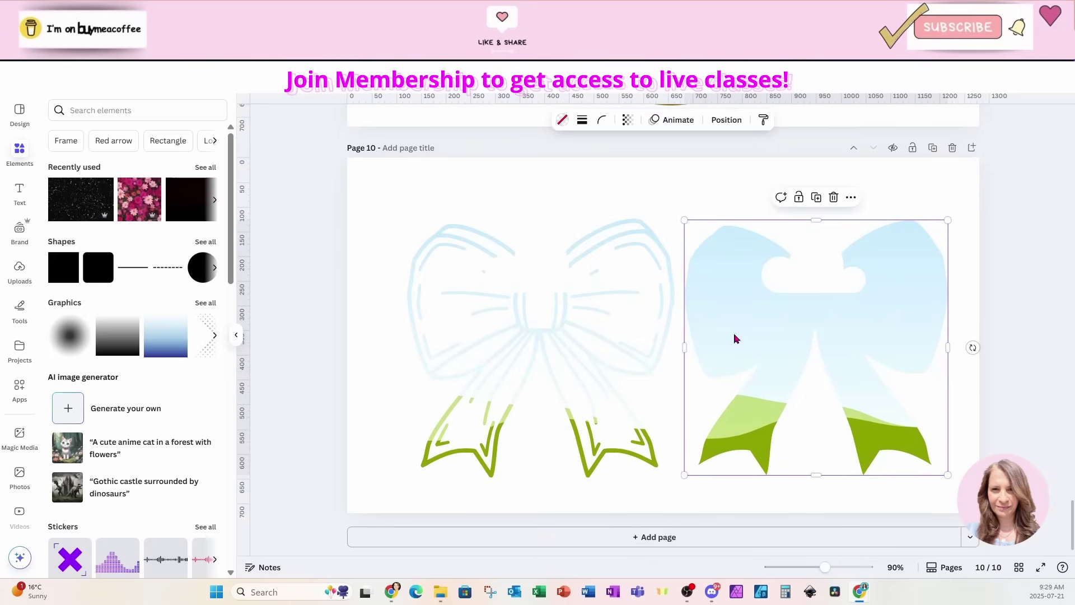
left_click(125, 199)
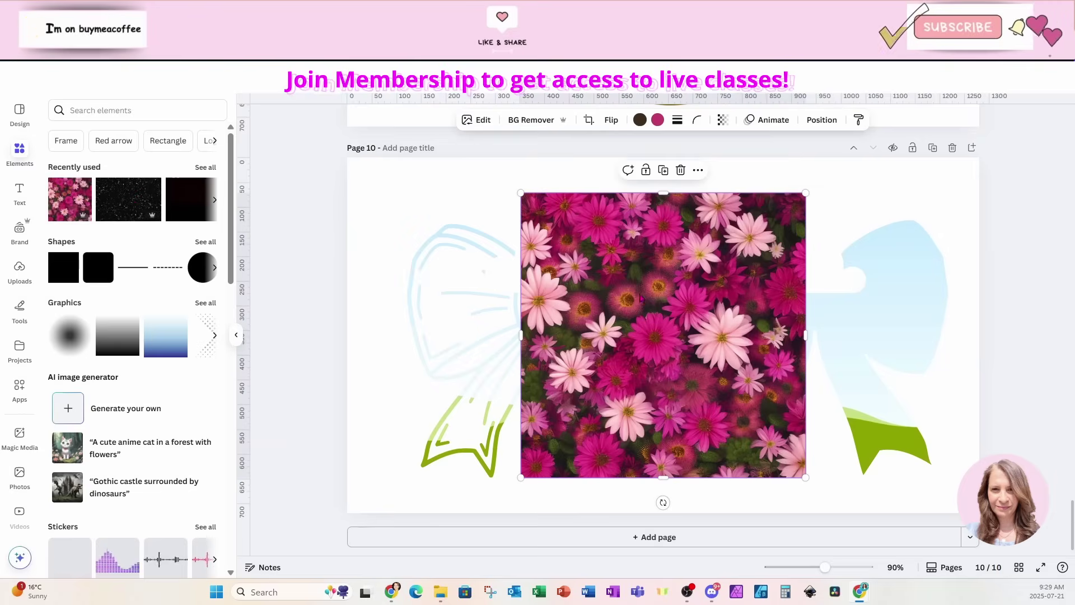
left_click_drag(717, 303, 782, 311)
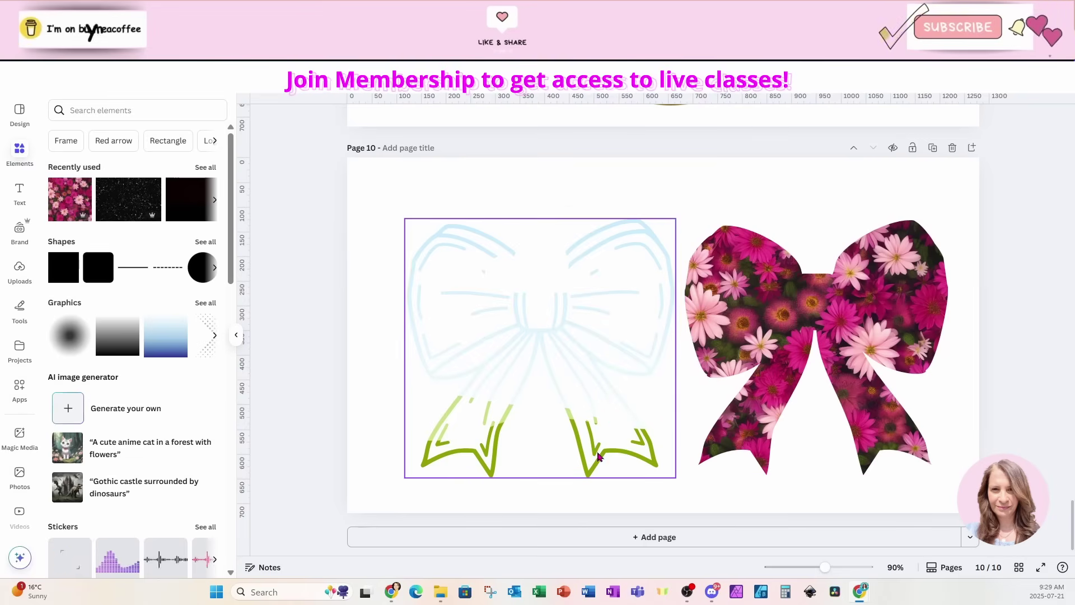
left_click_drag(593, 447, 884, 452)
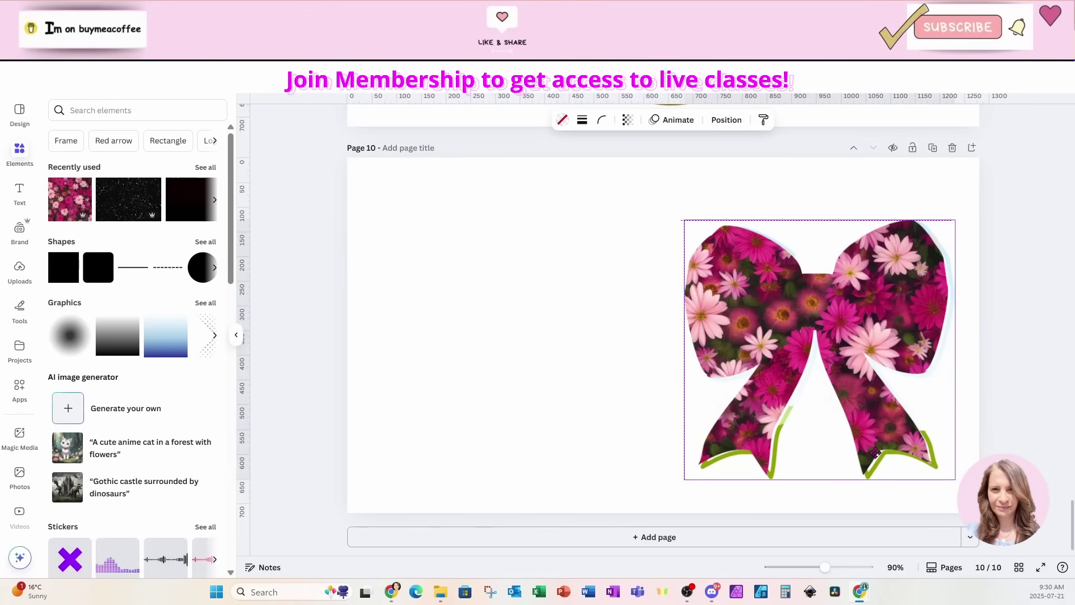
left_click(717, 128)
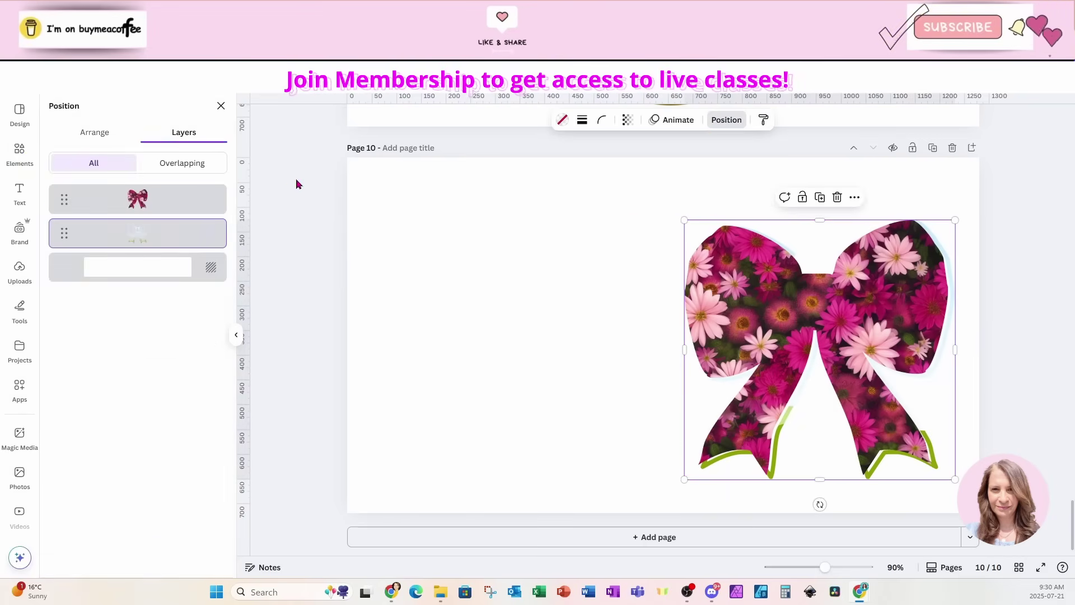
left_click_drag(163, 233, 161, 193)
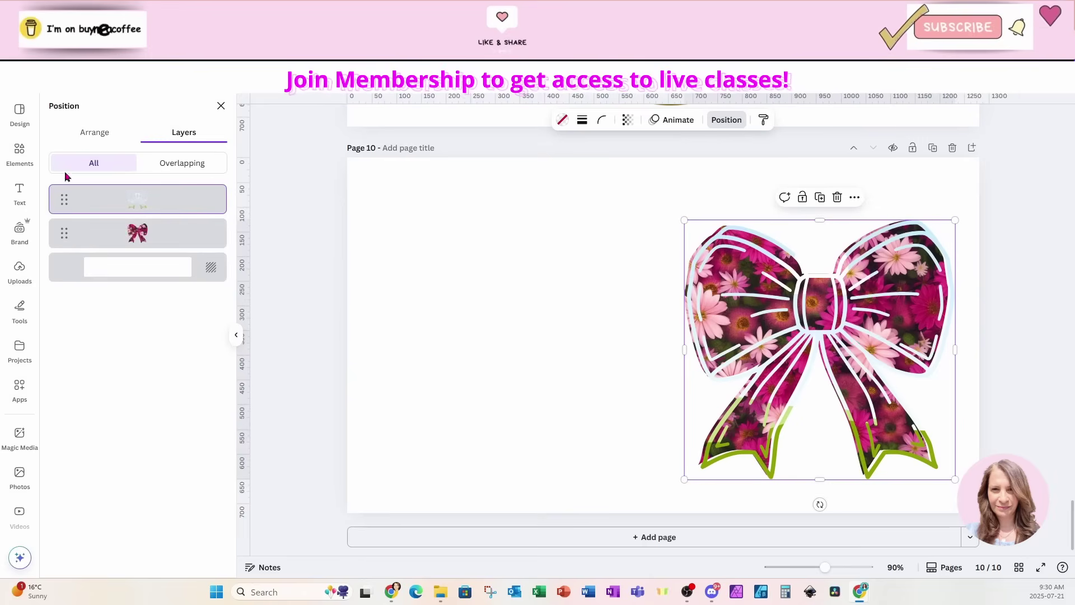
left_click(20, 154)
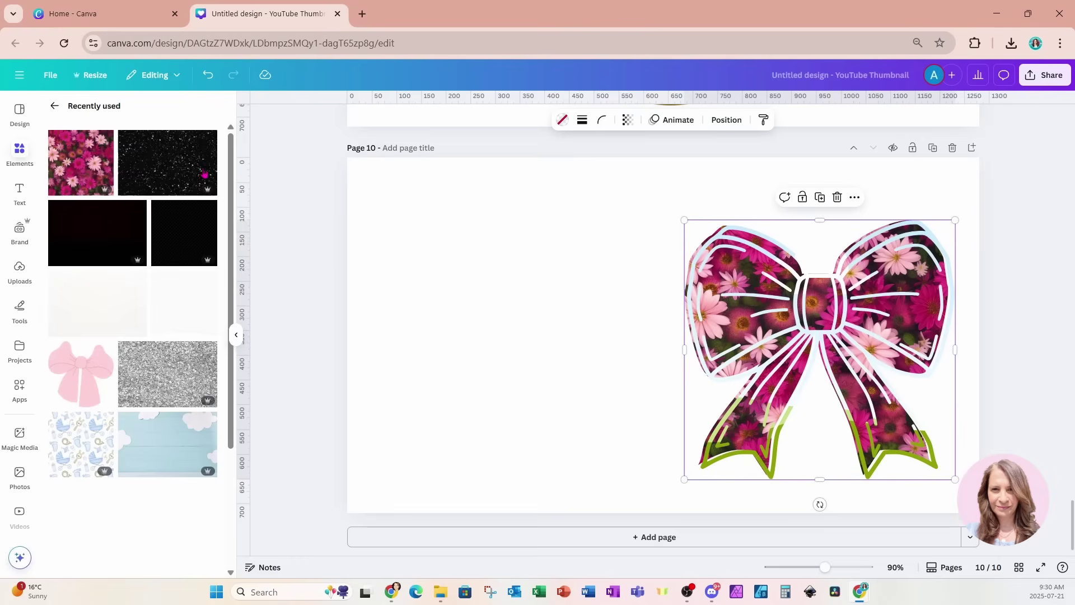
left_click(205, 166)
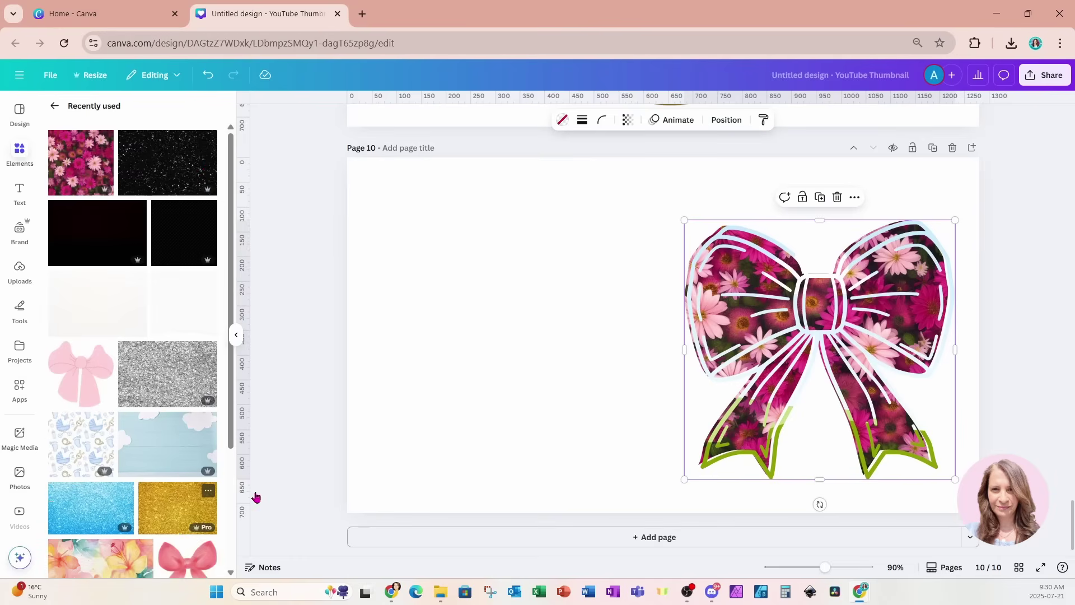
Fill the sketch lines with gold glitter, shrink the bow to about 542×518, and centre it
left_click(178, 506)
left_click_drag(679, 319, 831, 331)
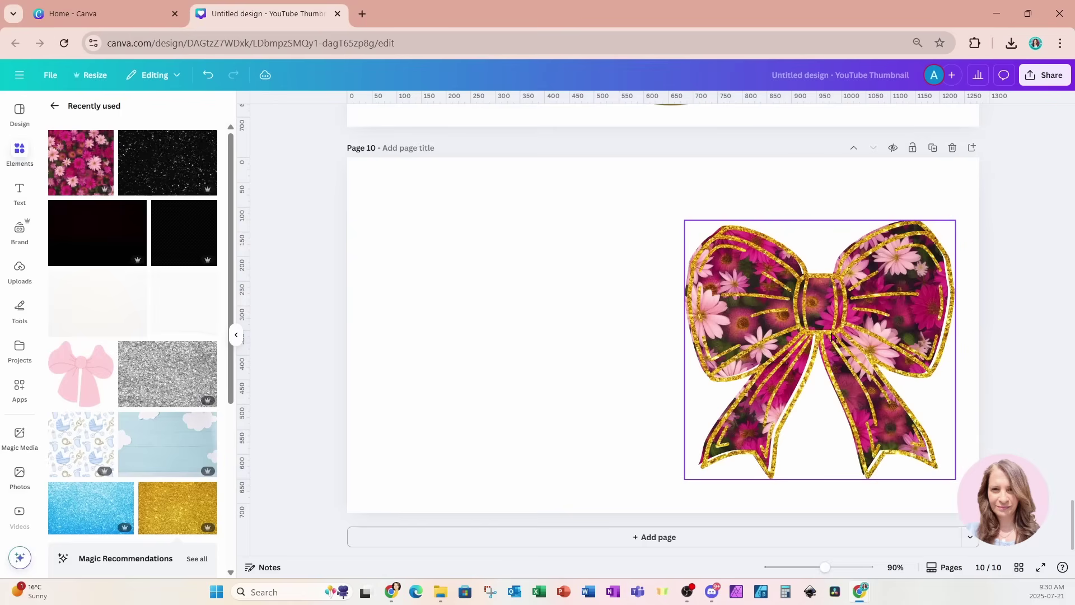
left_click_drag(961, 467, 760, 465)
left_click(699, 334)
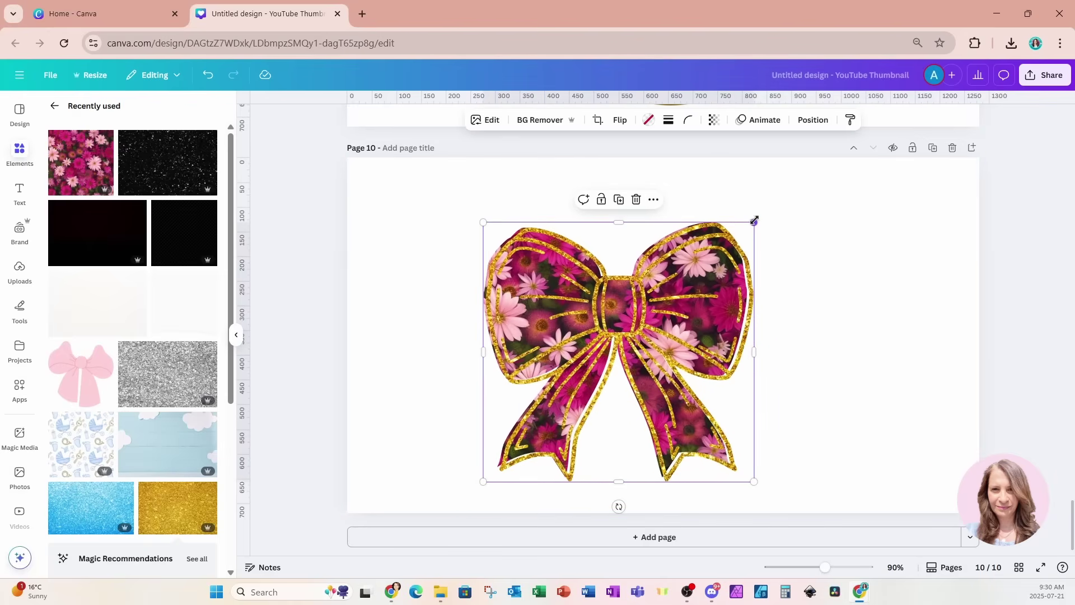
left_click_drag(754, 220, 751, 224)
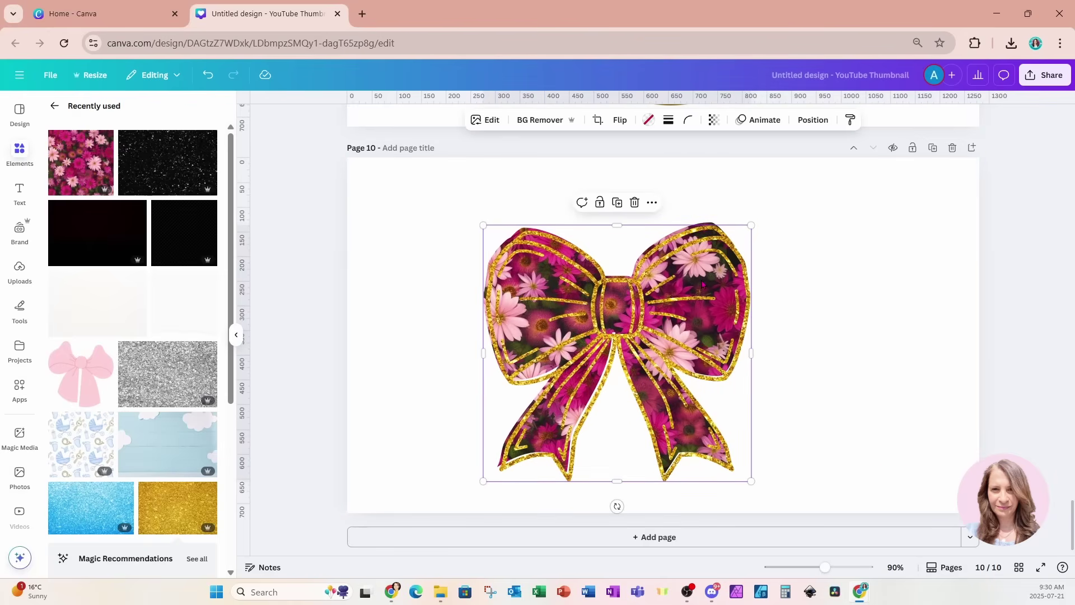
left_click(849, 235)
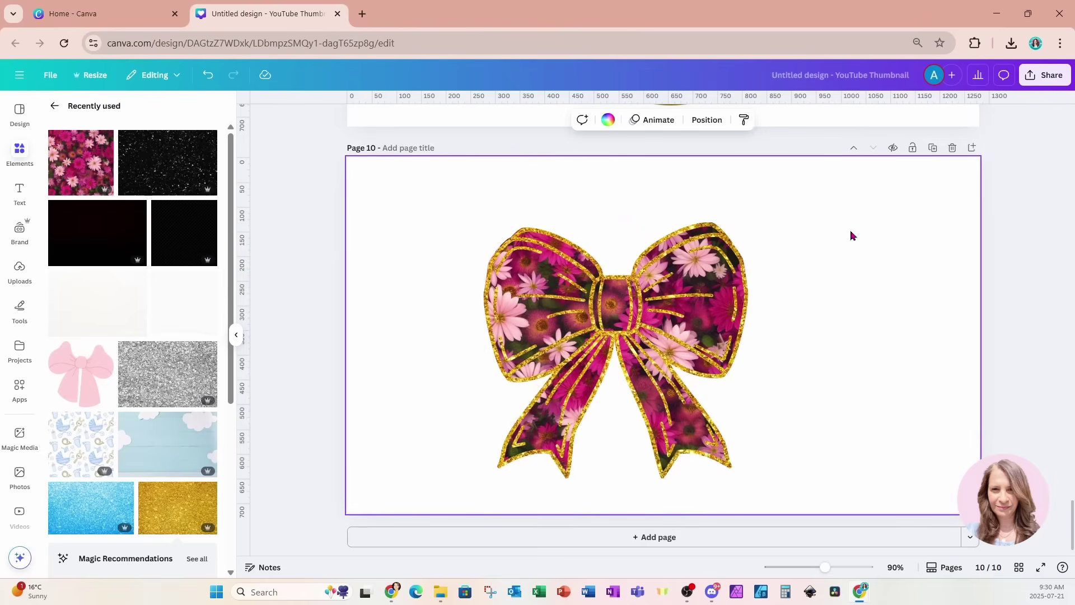
left_click_drag(423, 196, 931, 537)
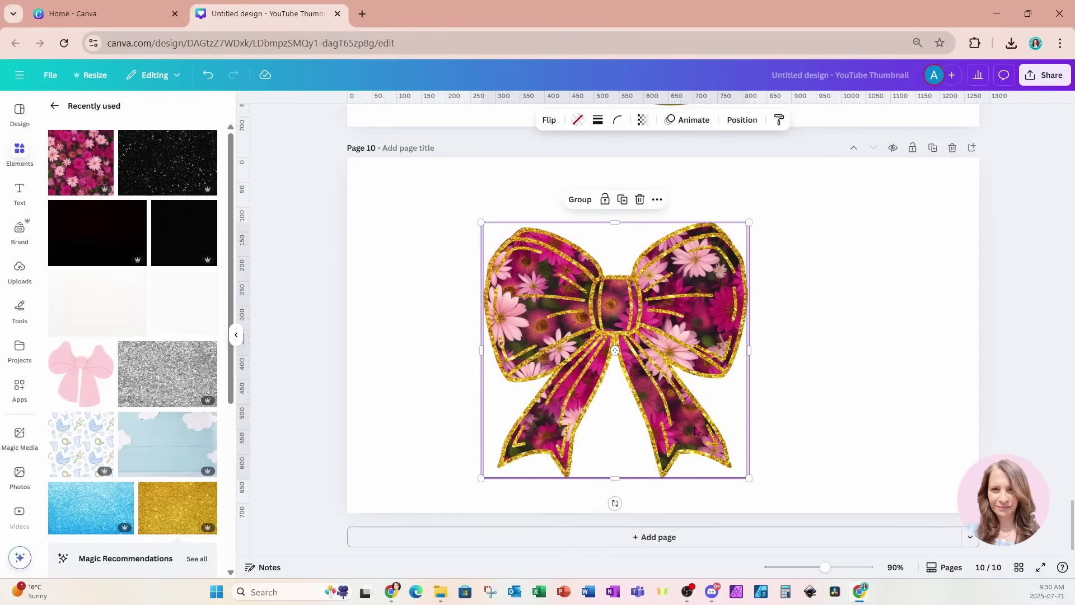
left_click_drag(695, 424, 728, 436)
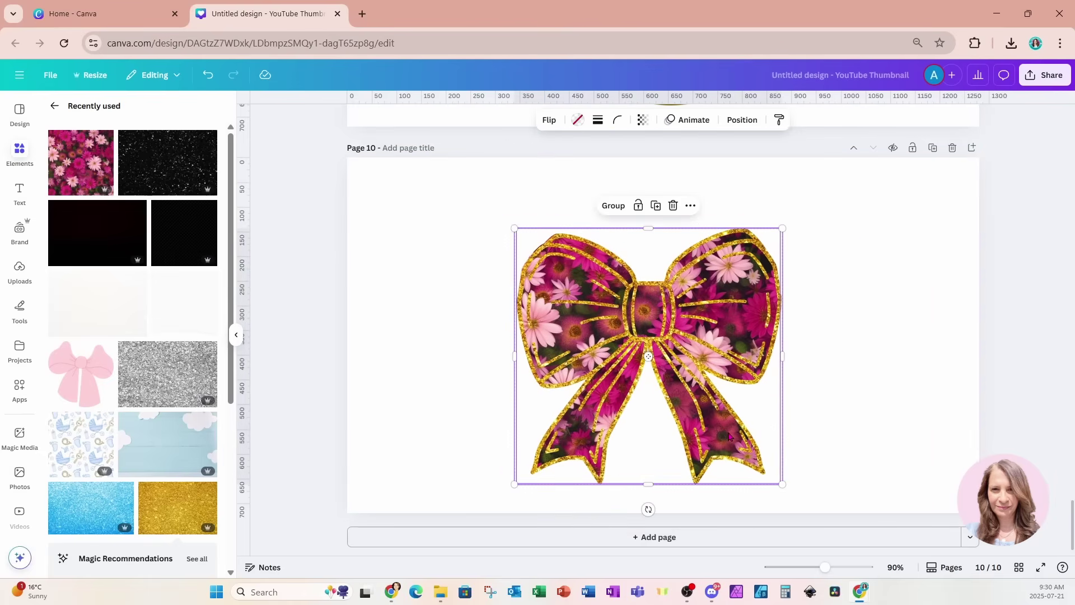